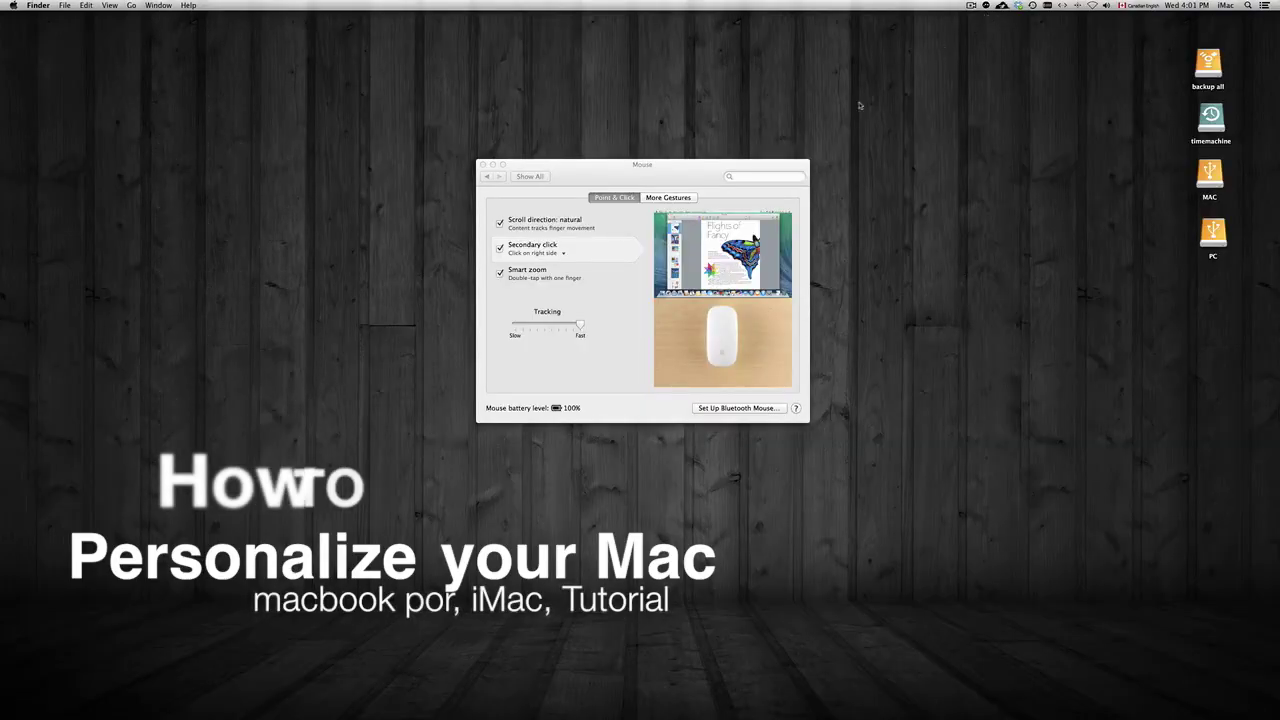
# Step: Go from the Mouse settings back to the overview of all preferences and move the window higher on the desktop
pyautogui.moveTo(646, 175); pyautogui.dragTo(661, 154)
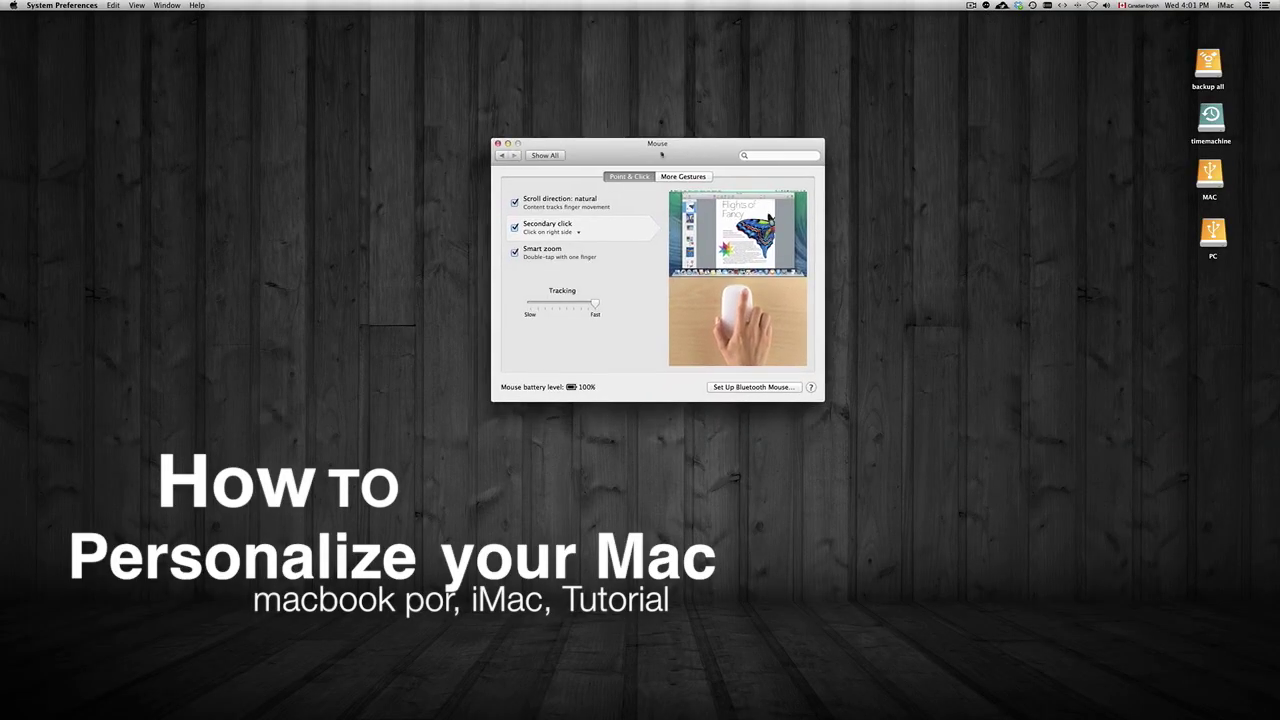
pyautogui.click(545, 156)
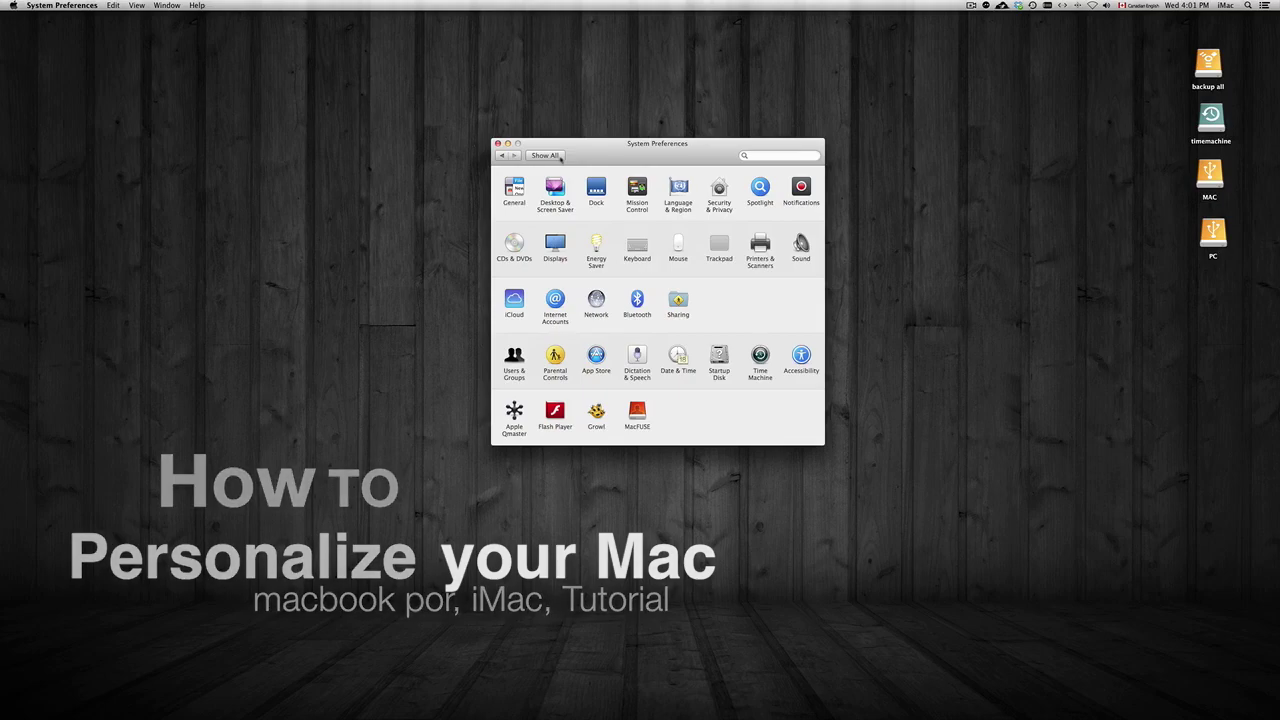
pyautogui.moveTo(613, 157); pyautogui.dragTo(585, 105)
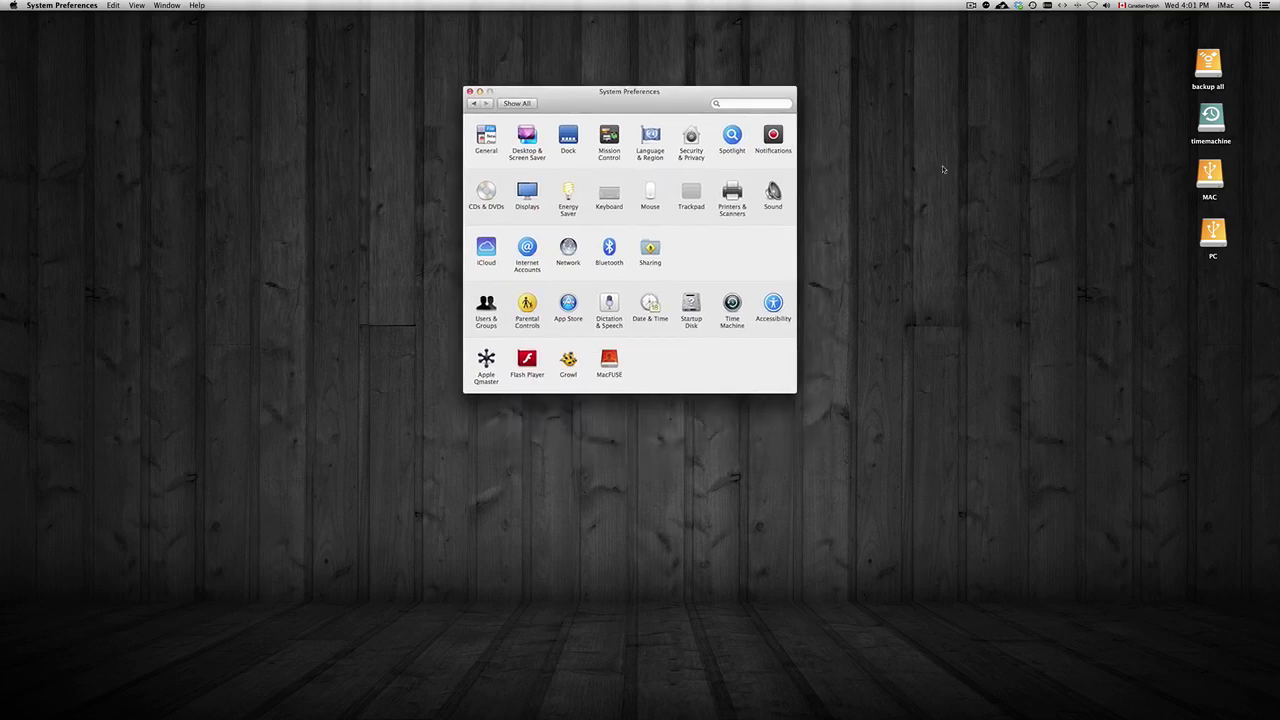
pyautogui.rightClick(912, 196)
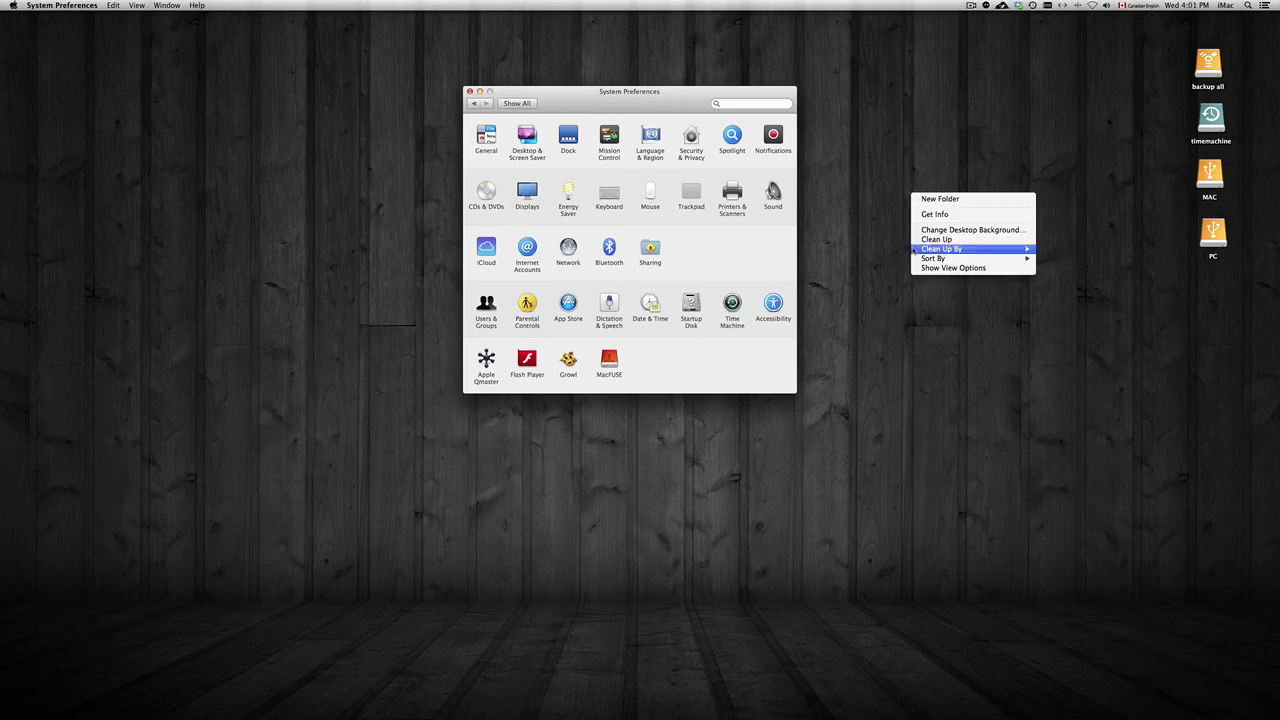
pyautogui.click(883, 254)
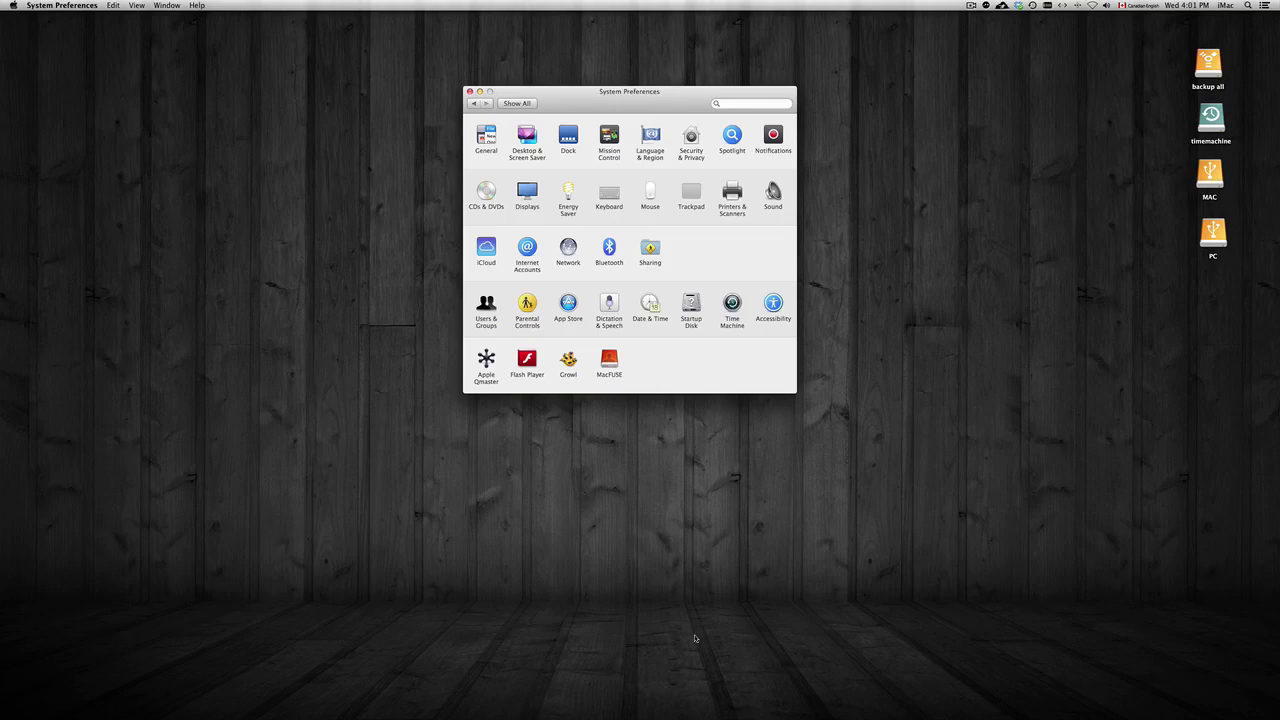
pyautogui.rightClick(916, 243)
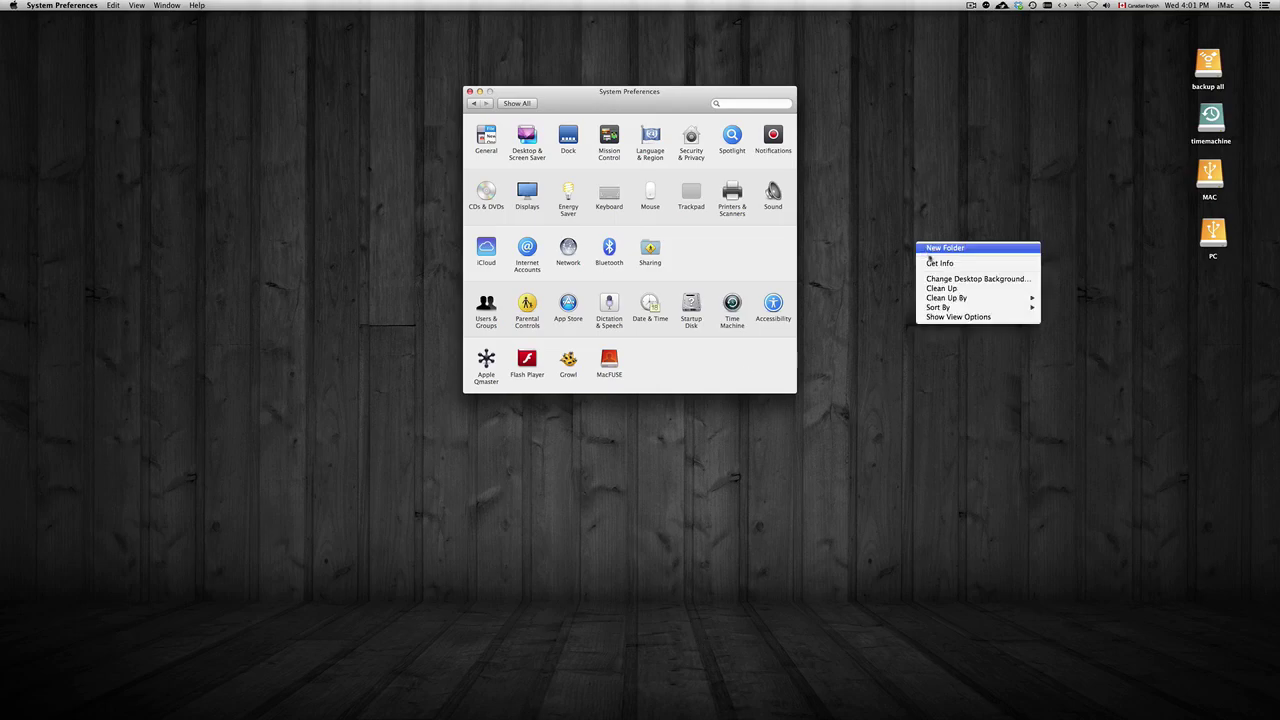
pyautogui.click(873, 178)
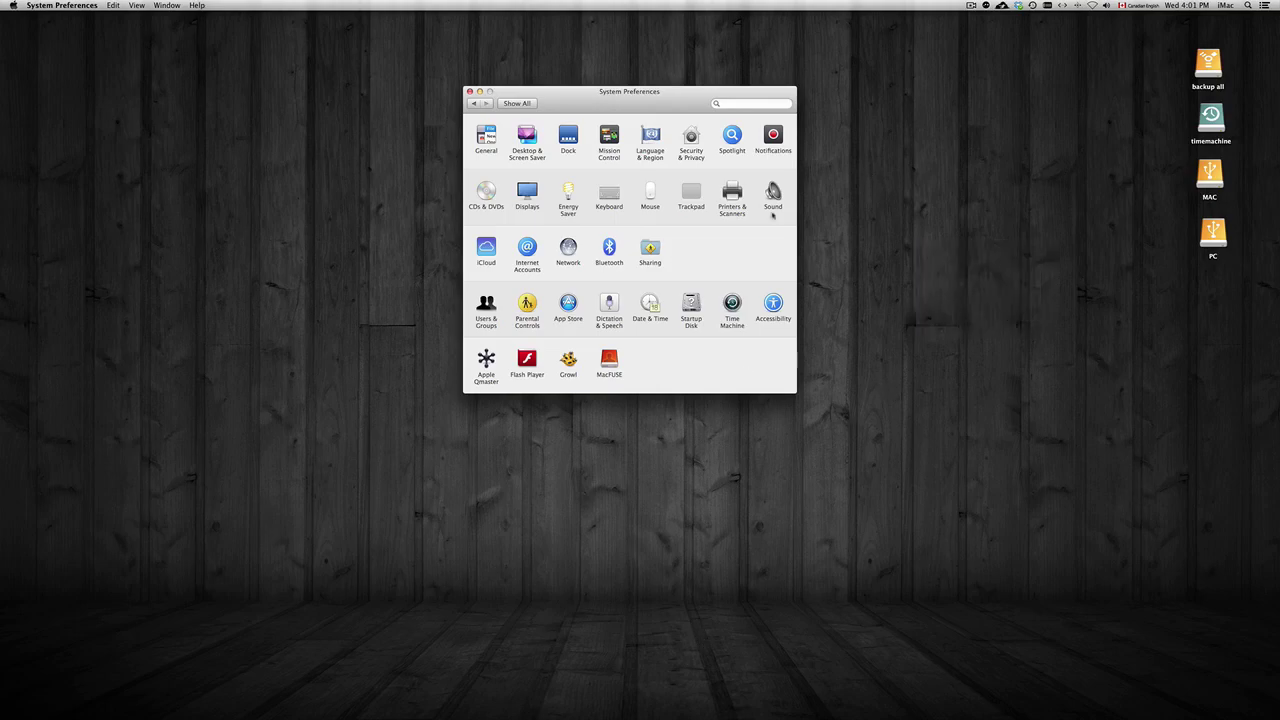
# Step: Move the preferences window lower on the desktop and open System Preferences through a Spotlight search for "syst"
pyautogui.moveTo(656, 103); pyautogui.dragTo(641, 173)
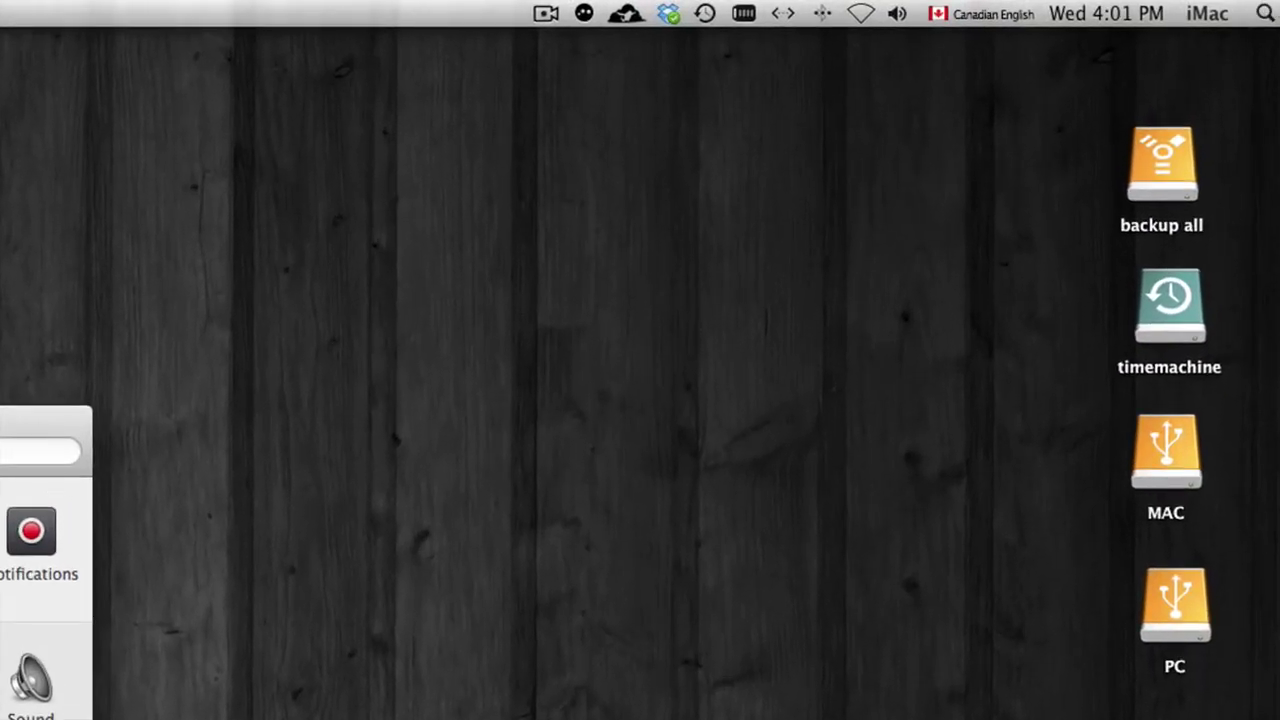
pyautogui.click(1265, 13)
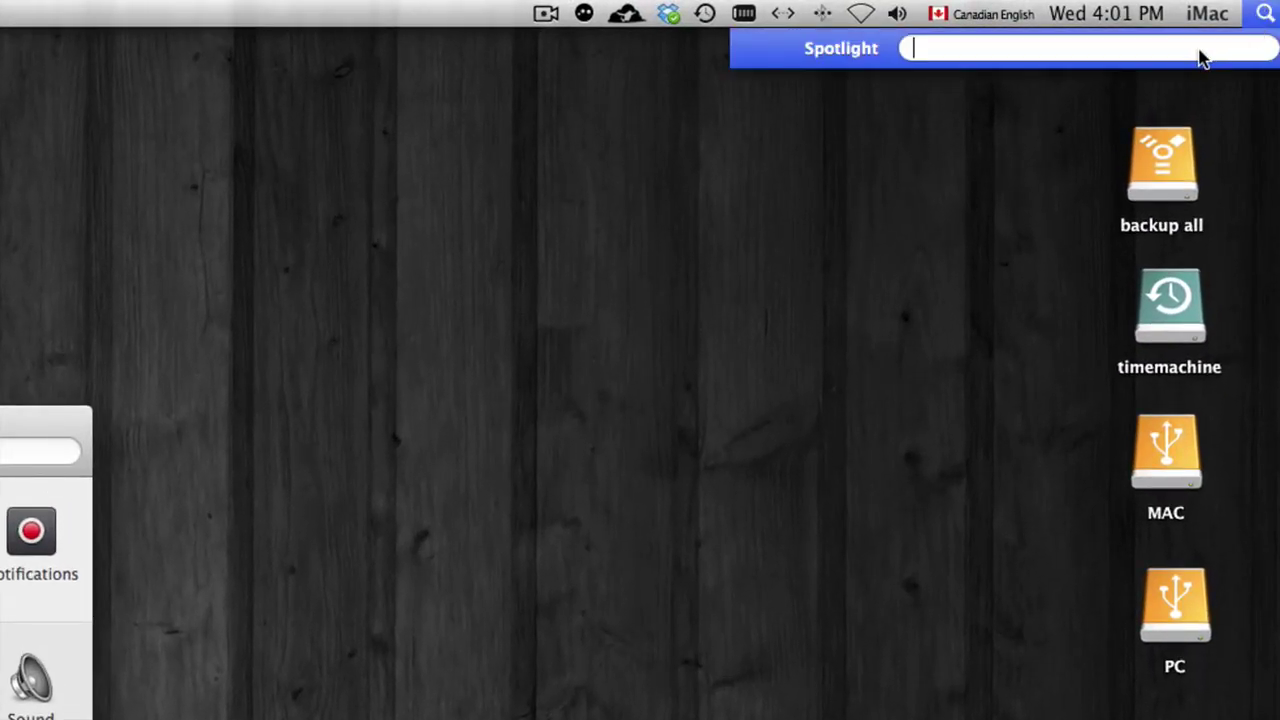
pyautogui.write('syst')
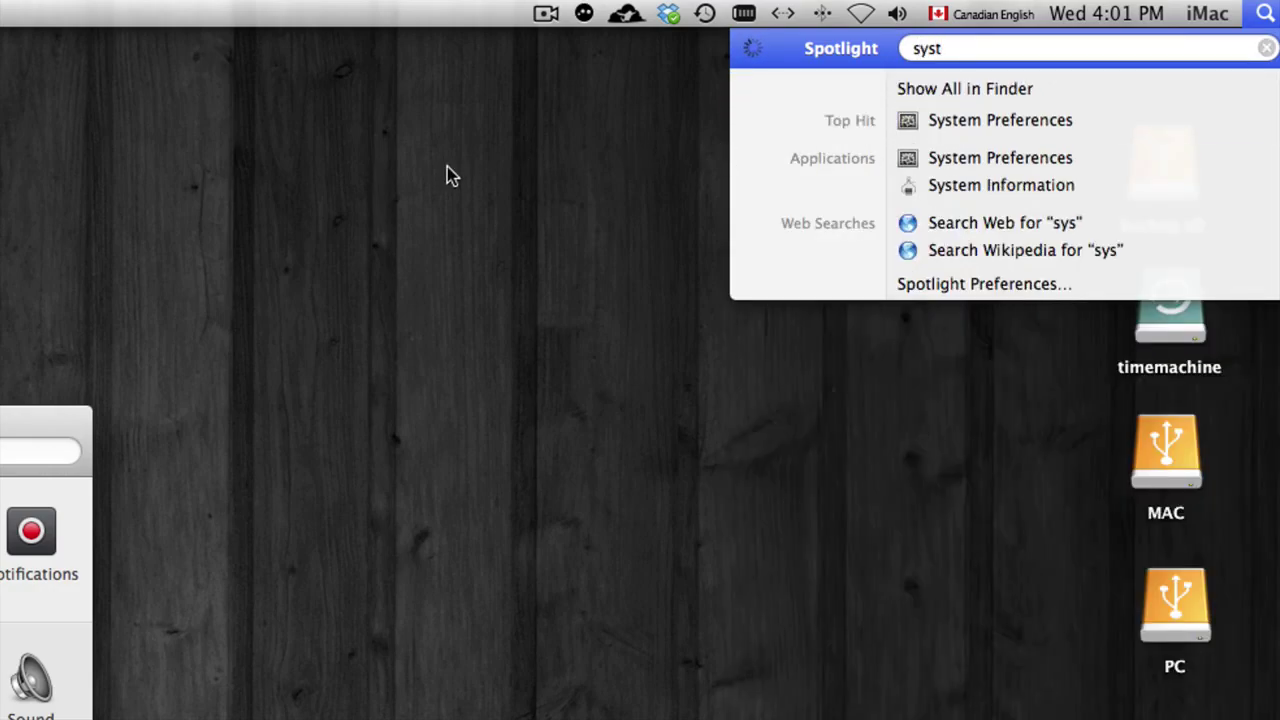
pyautogui.press('Return')
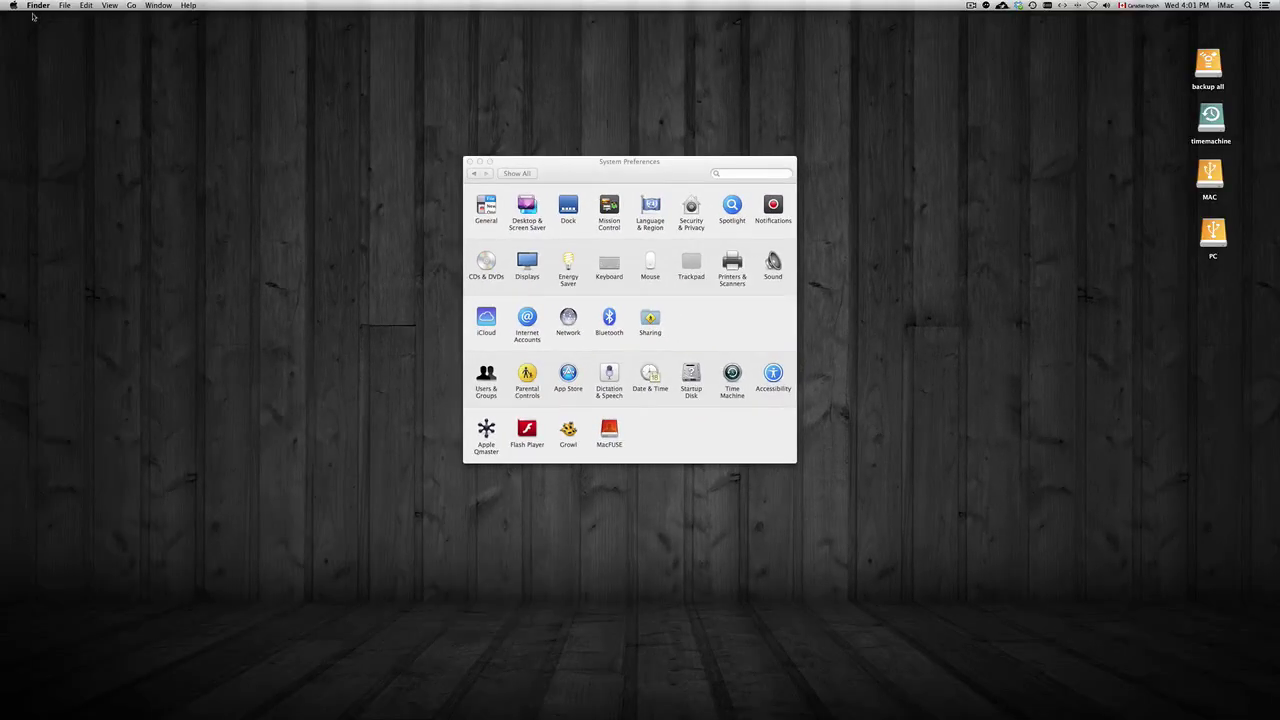
# Step: Bring System Preferences to the front from Finder and open the Dock settings
pyautogui.click(14, 5)
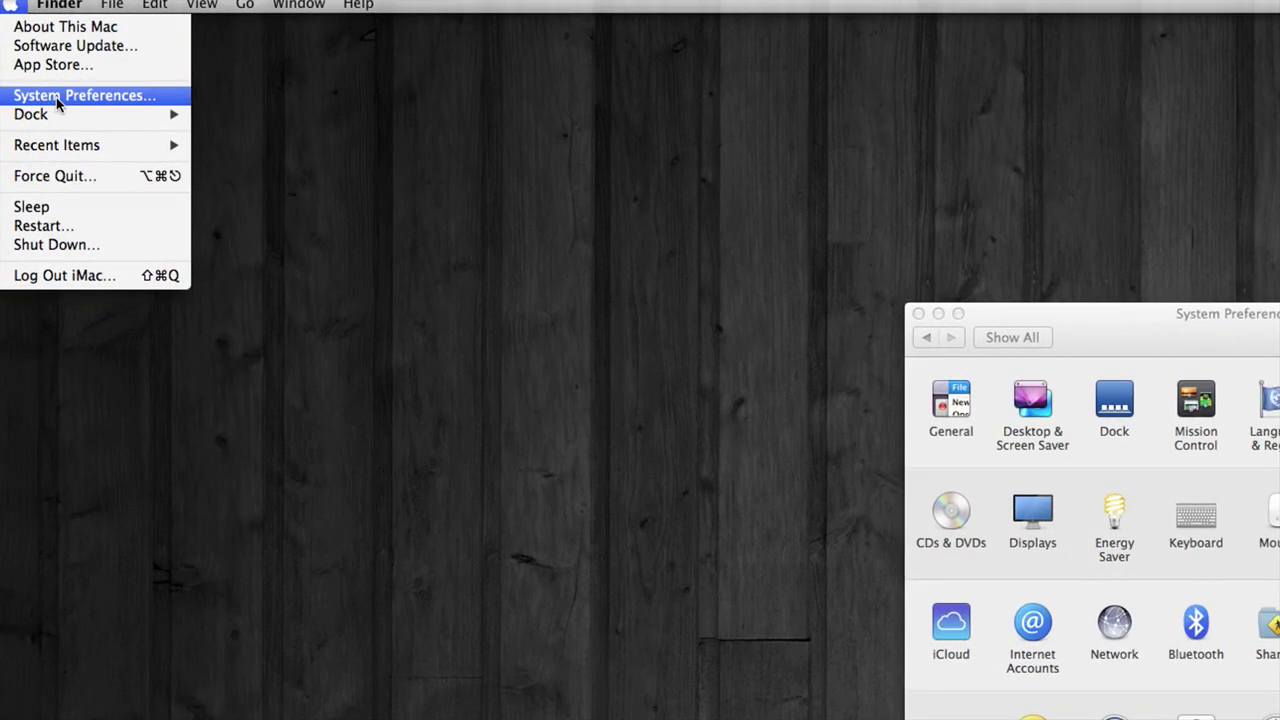
pyautogui.click(56, 97)
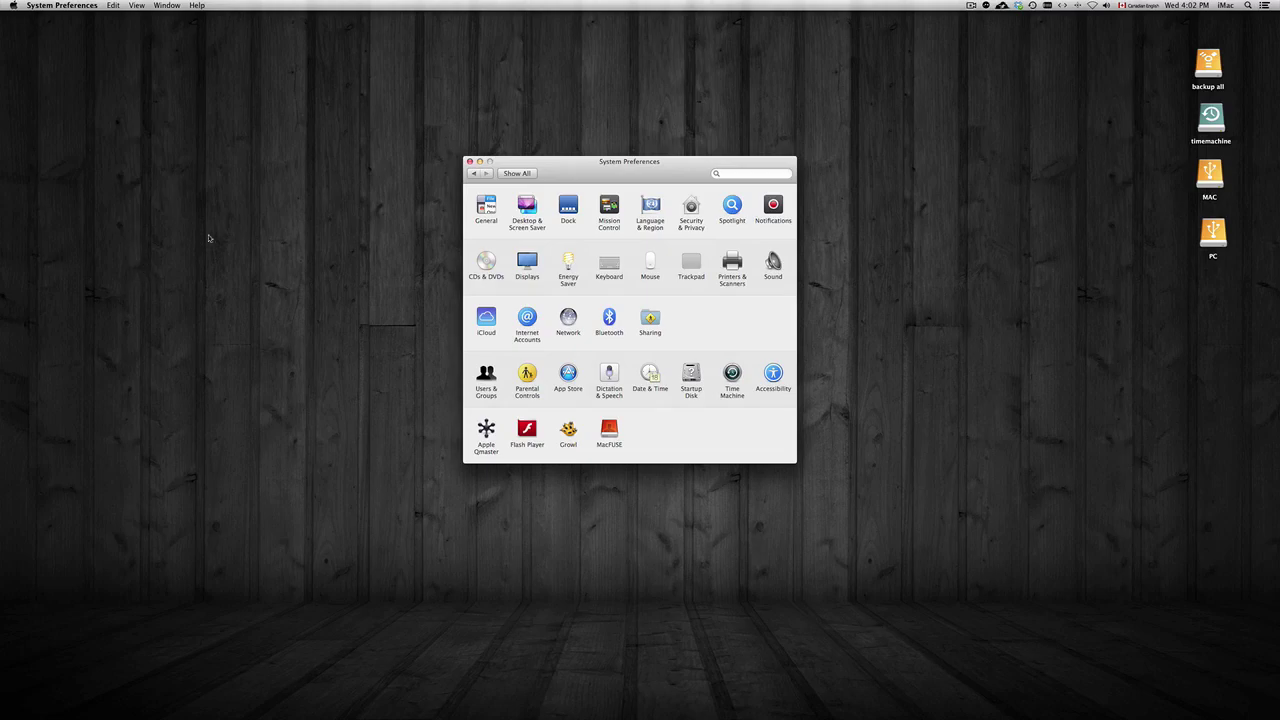
pyautogui.click(569, 208)
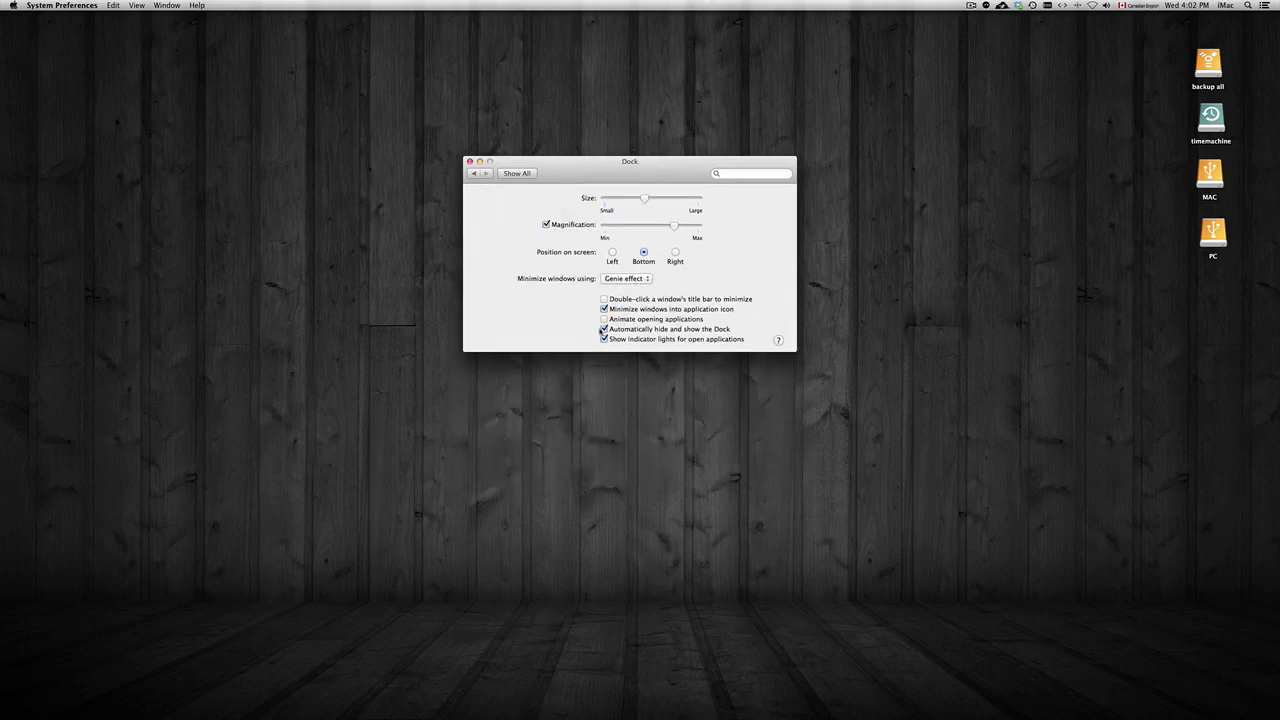
pyautogui.click(630, 346)
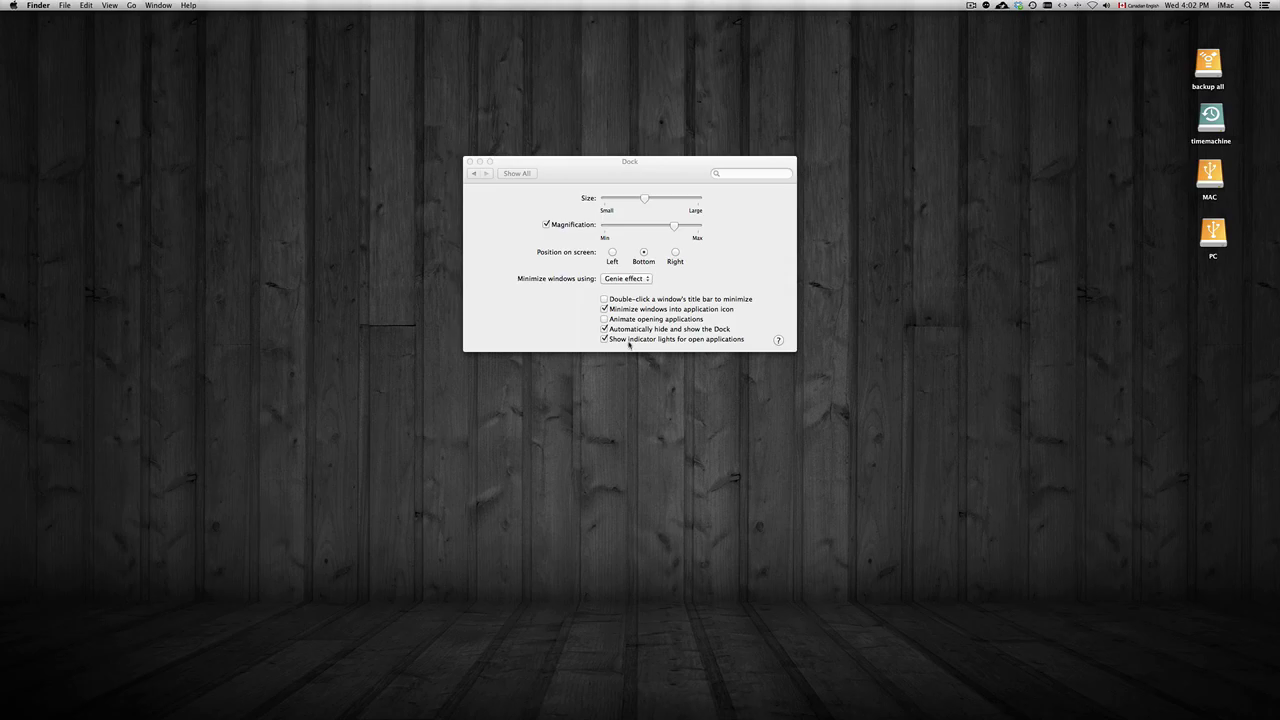
# Step: Try the option to automatically hide and show the Dock by turning it off and back on
pyautogui.click(605, 330)
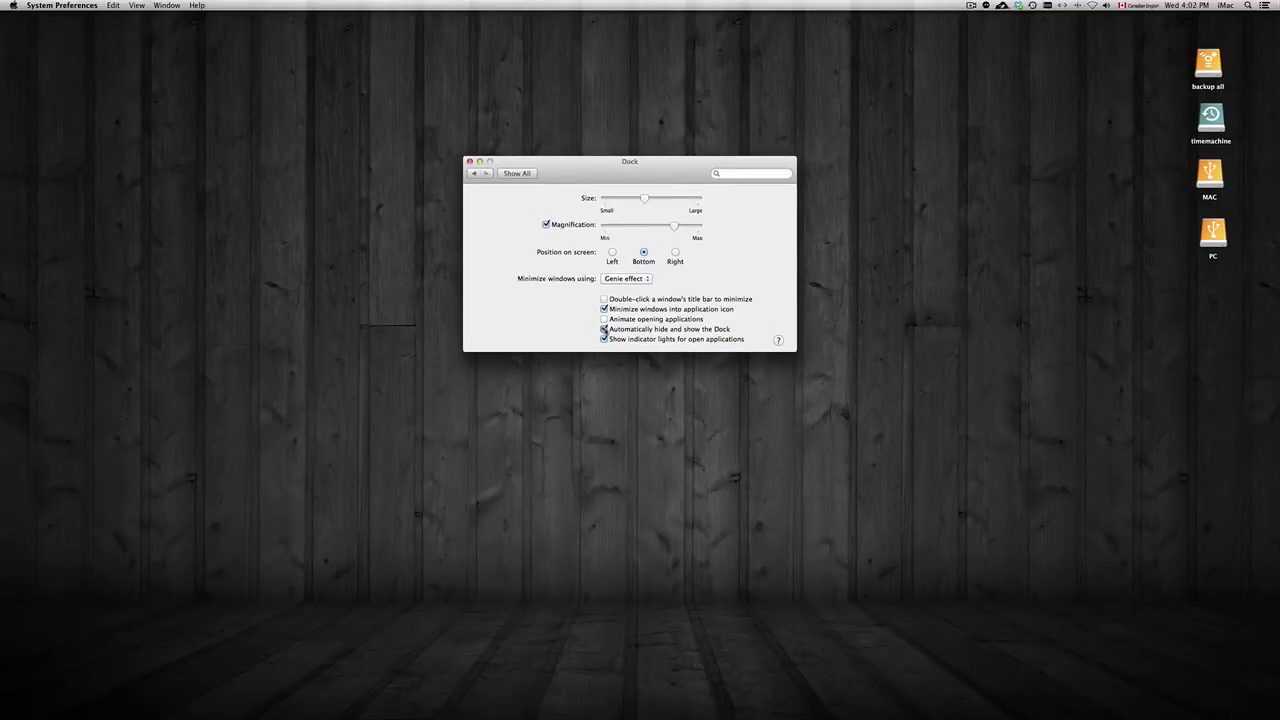
pyautogui.click(604, 329)
pyautogui.click(604, 329)
pyautogui.click(604, 329)
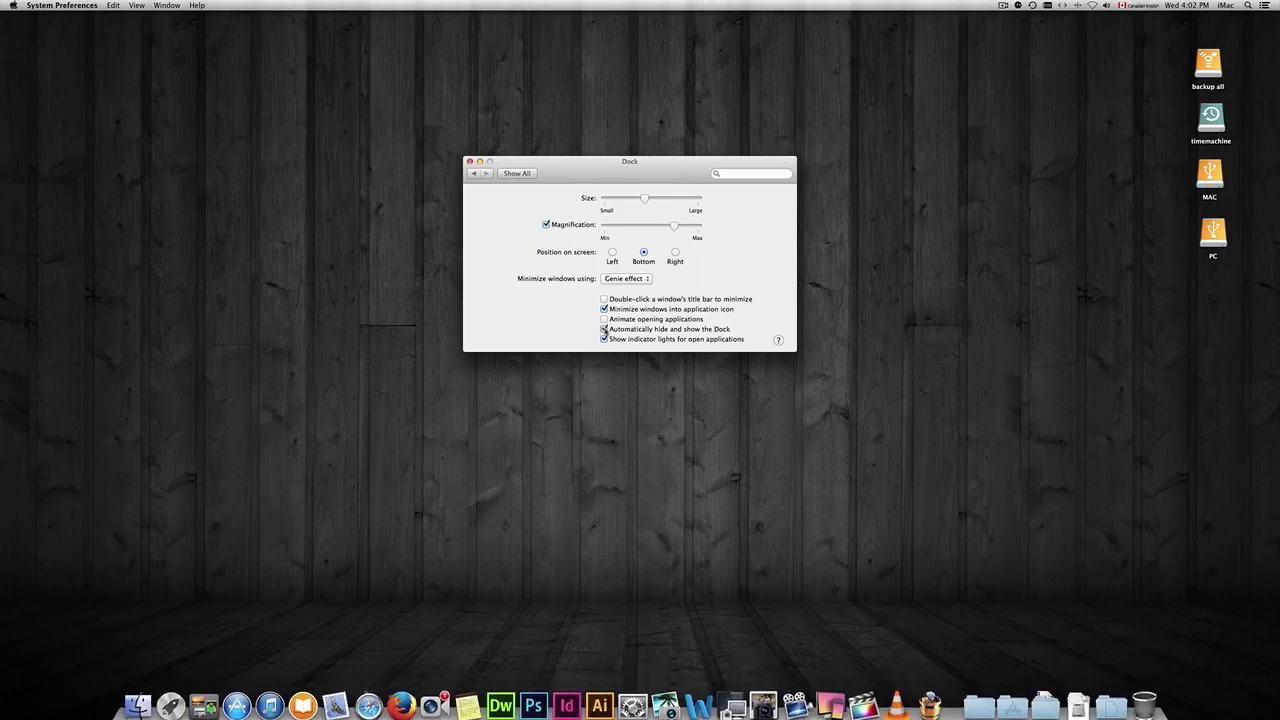
pyautogui.click(604, 329)
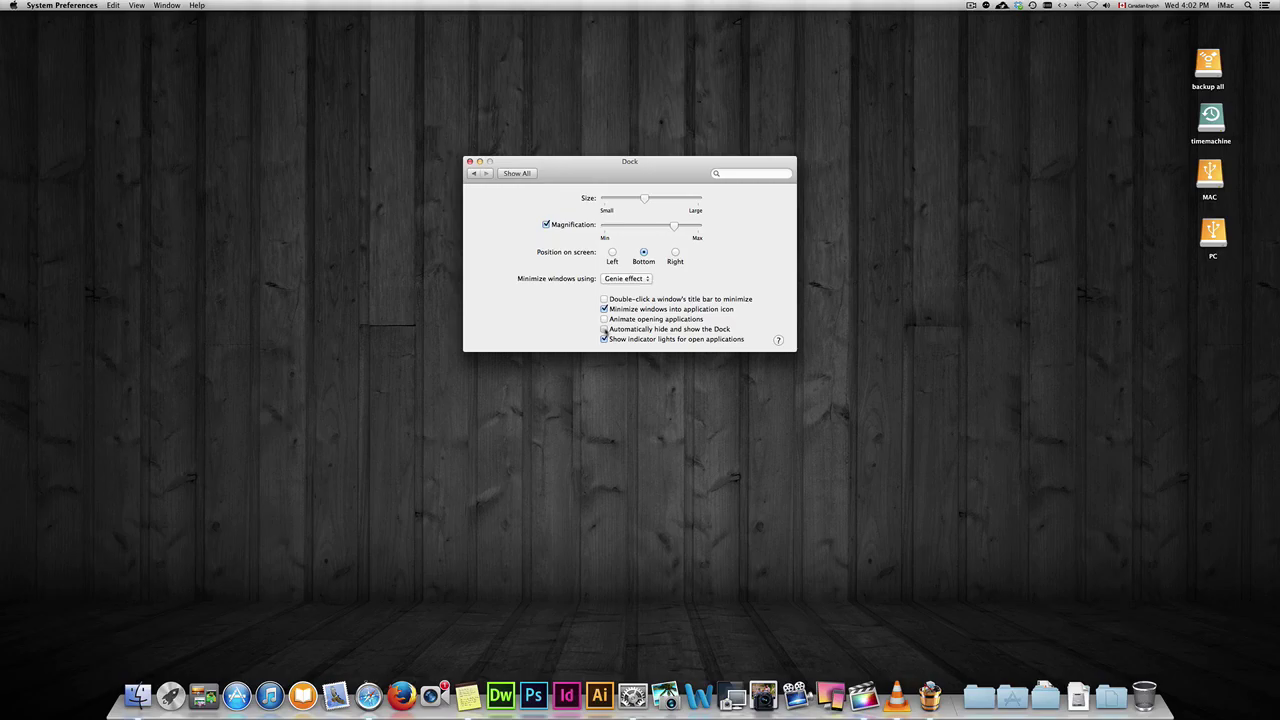
pyautogui.click(604, 329)
pyautogui.moveTo(630, 716)
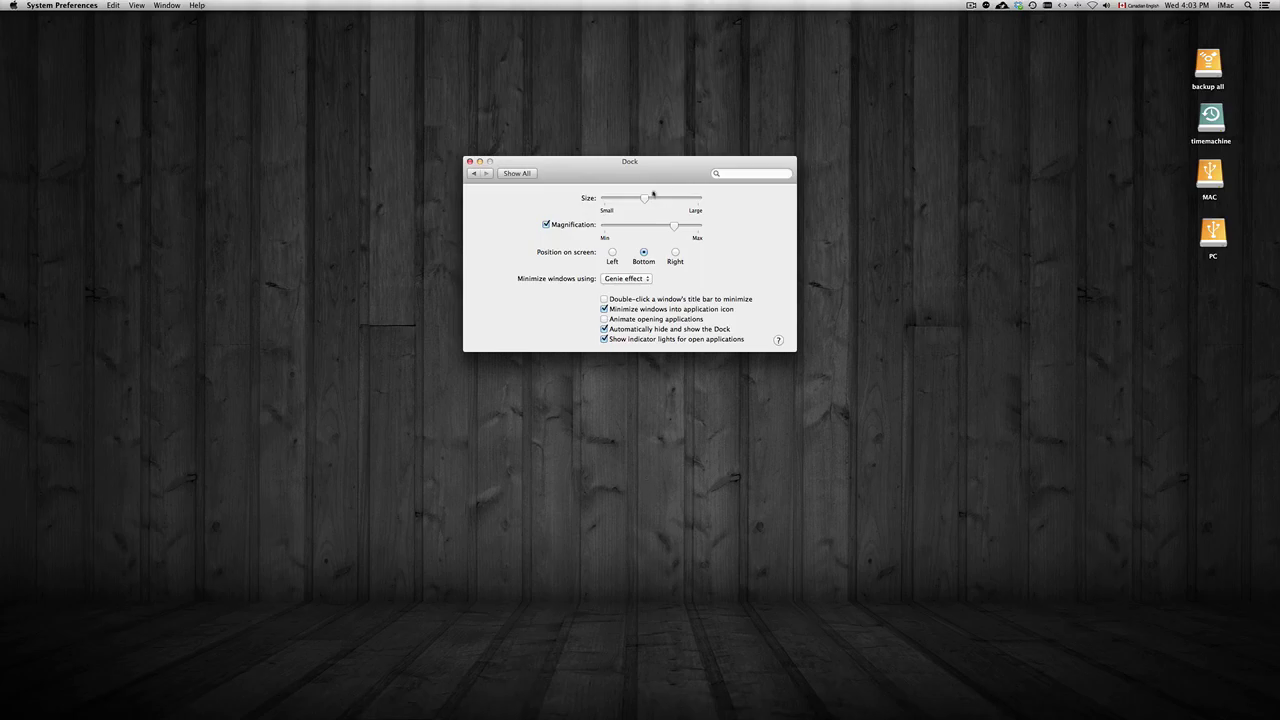
# Step: Leave the Dock settings and open the Mouse settings
pyautogui.moveTo(643, 199); pyautogui.dragTo(672, 230)
pyautogui.click(517, 173)
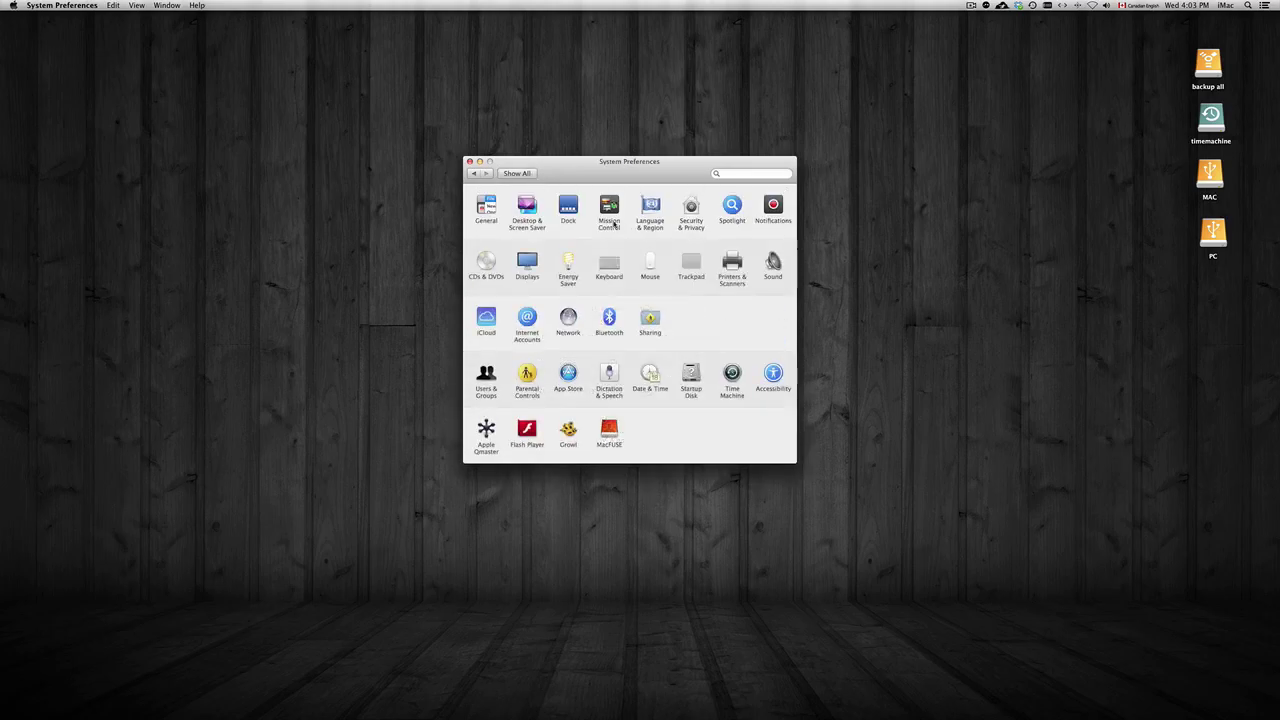
pyautogui.click(651, 264)
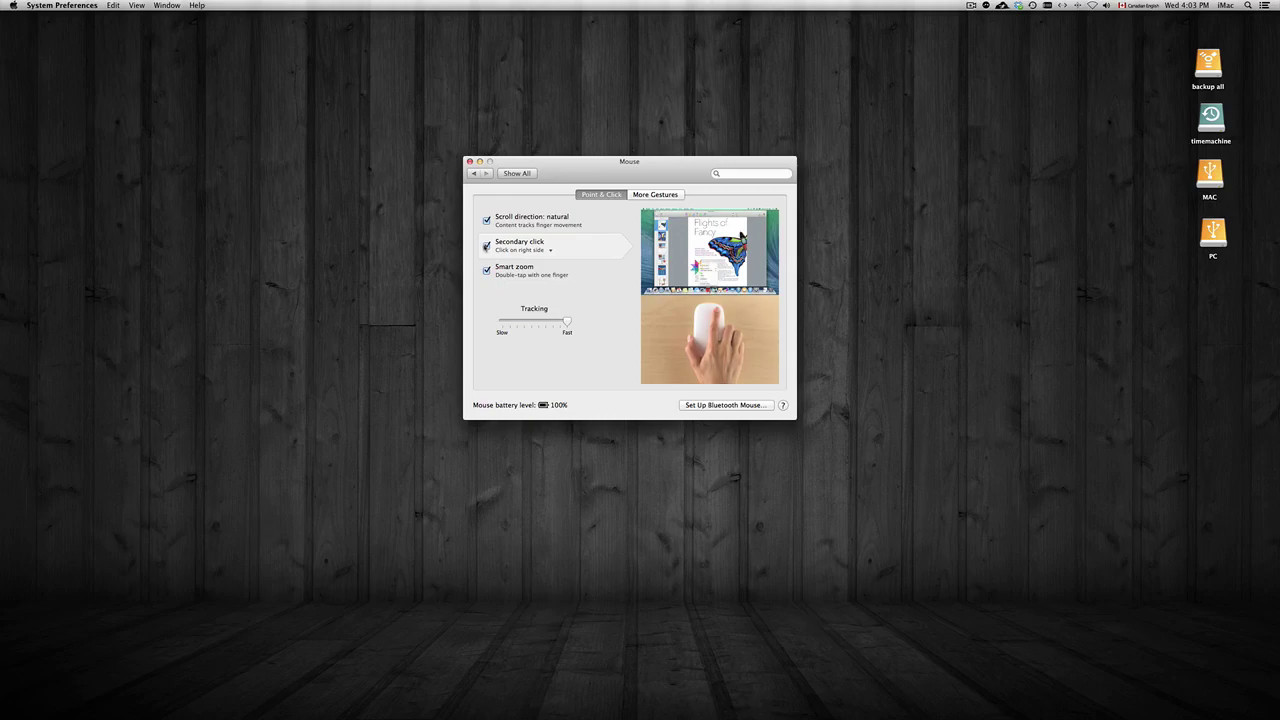
# Step: Return to the overview of all preferences and reopen the Mouse settings
pyautogui.click(530, 173)
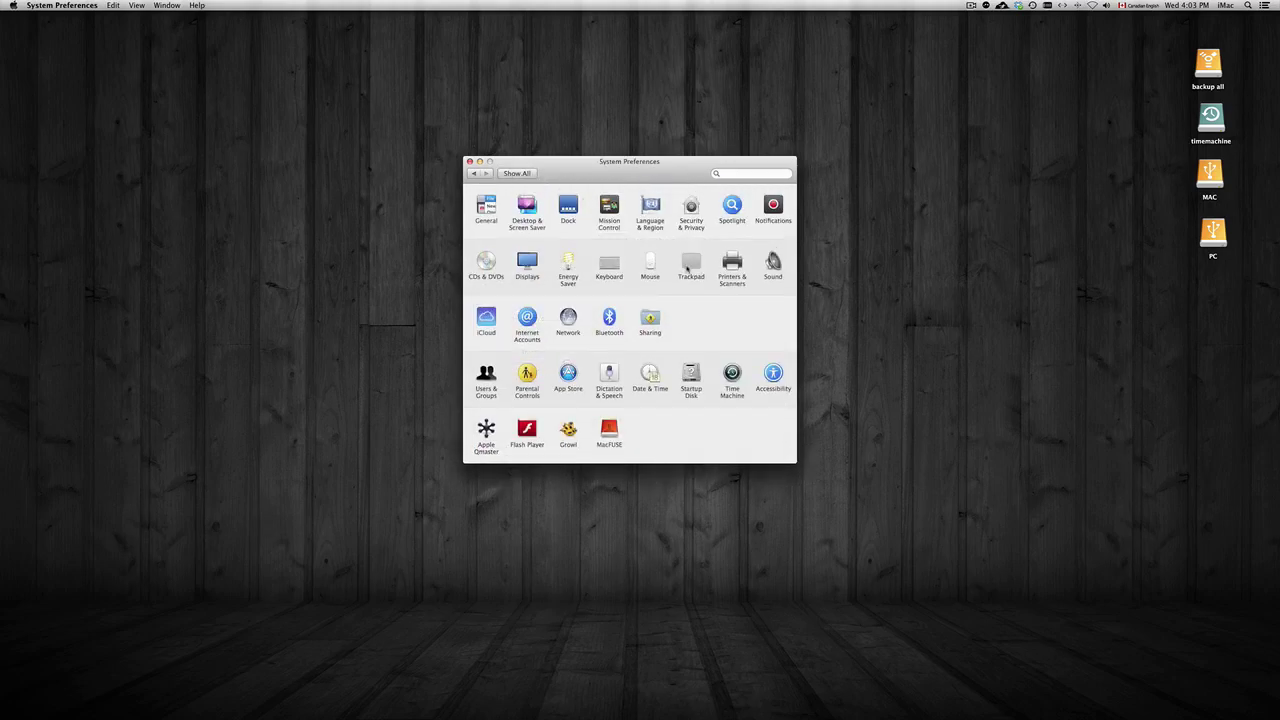
pyautogui.click(651, 264)
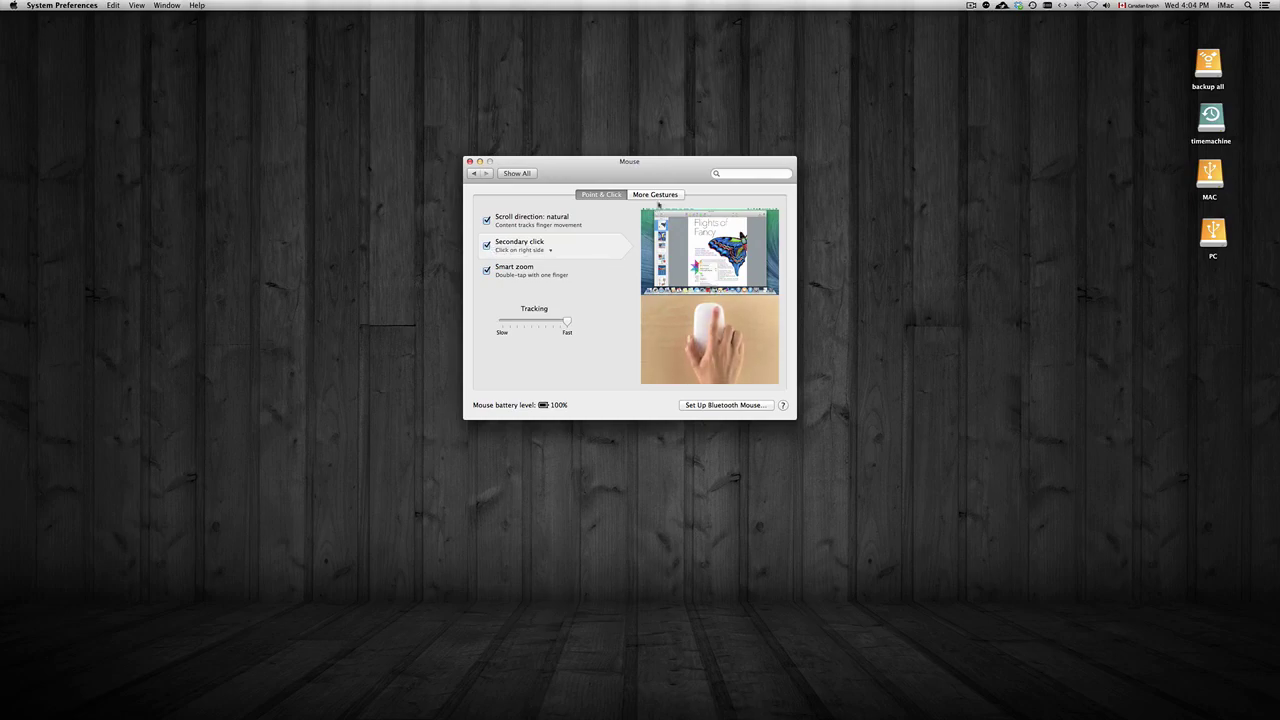
pyautogui.press('super+l')
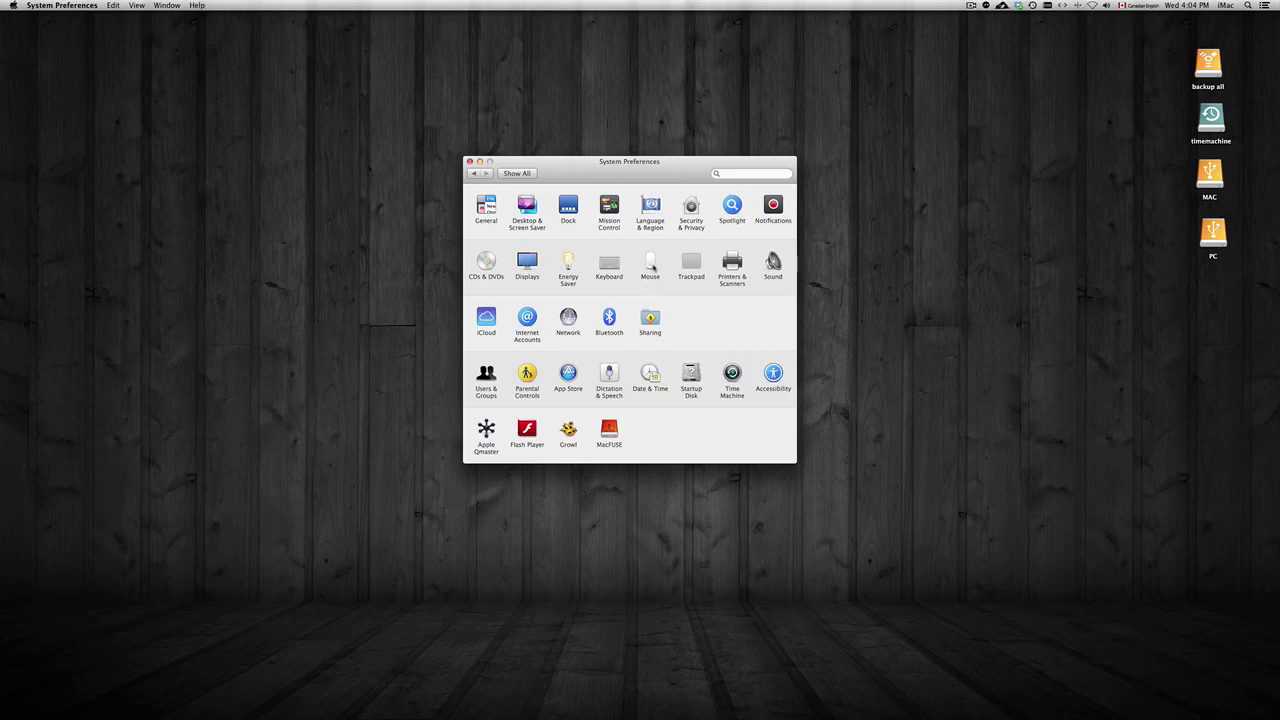
pyautogui.click(650, 262)
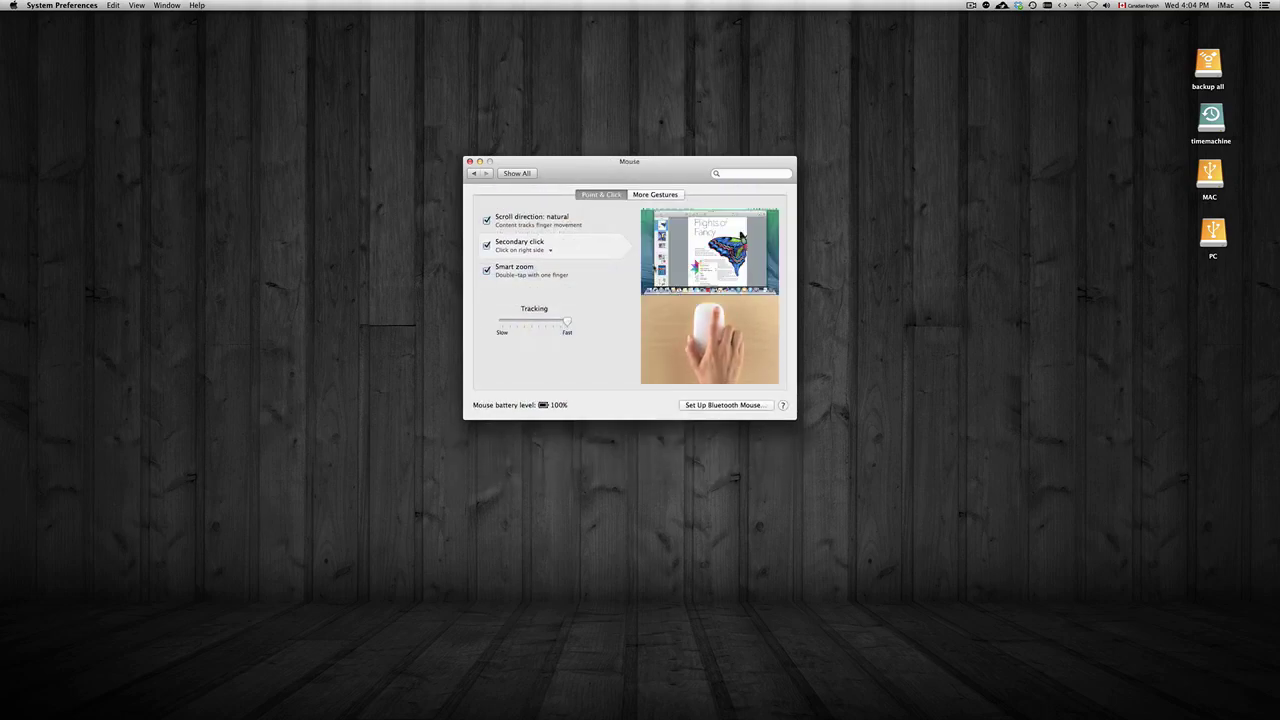
# Step: Bring the Safari window with the Apple page to the front and enlarge it to fill more of the desktop
pyautogui.click(658, 196)
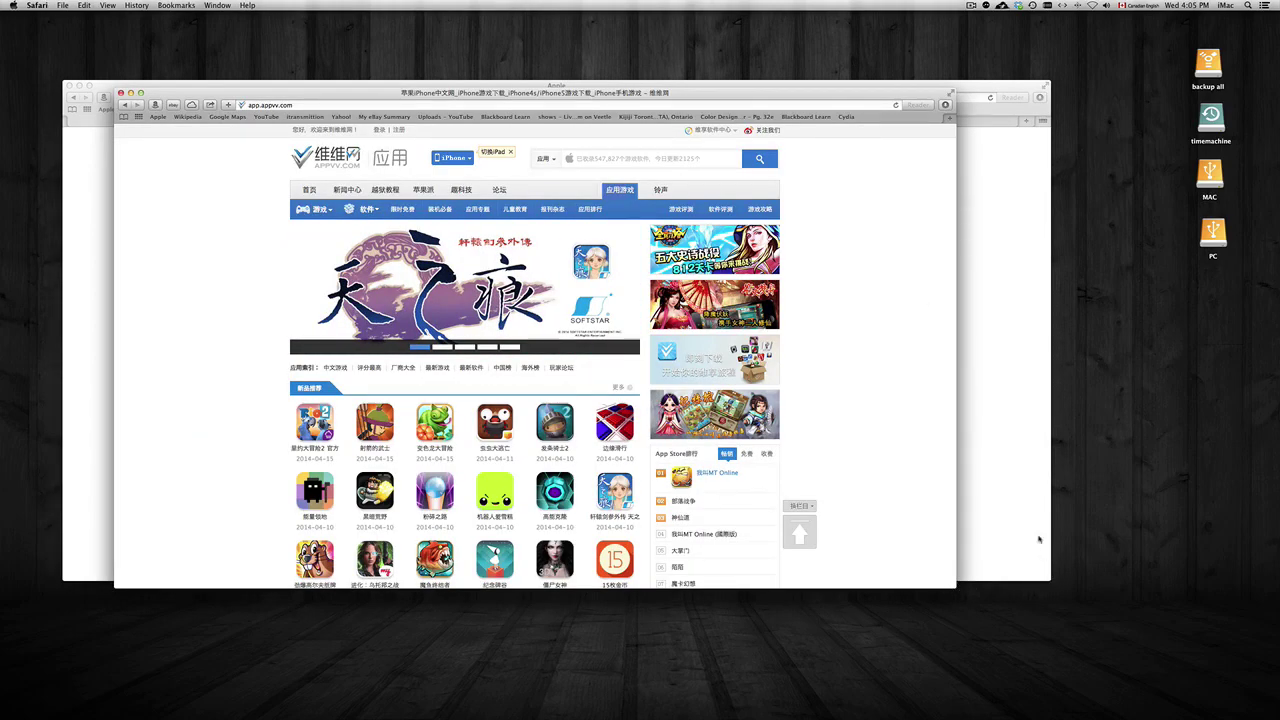
pyautogui.click(1039, 540)
pyautogui.moveTo(1046, 577); pyautogui.dragTo(1147, 655)
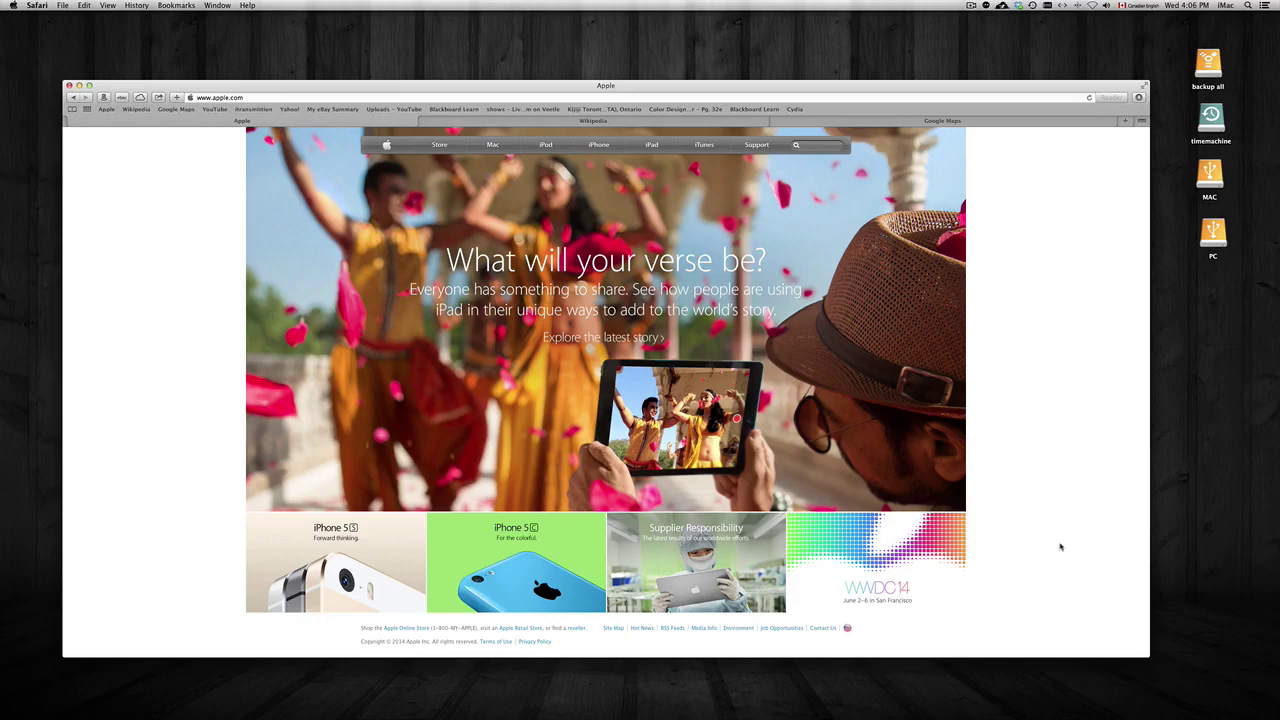
# Step: Display all open windows in Mission Control and switch from Safari to the System Preferences window
pyautogui.press('F3')
pyautogui.press('F3')
pyautogui.press('F3')
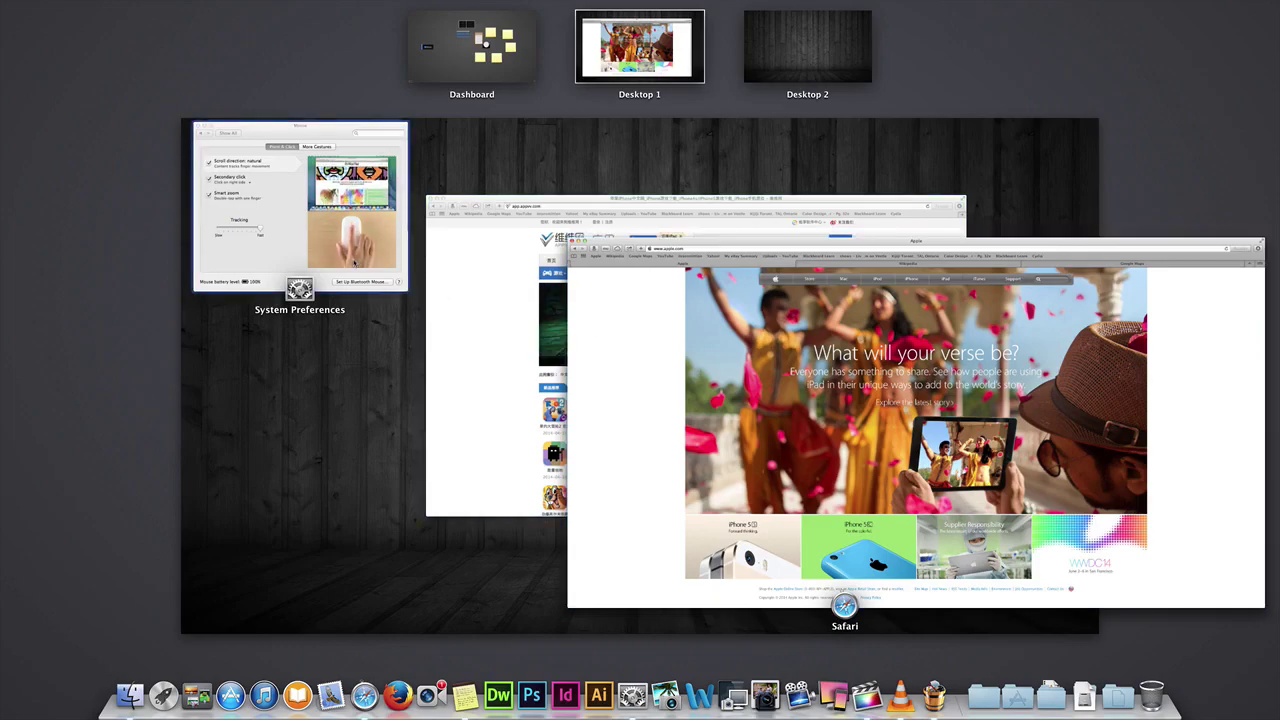
pyautogui.click(353, 258)
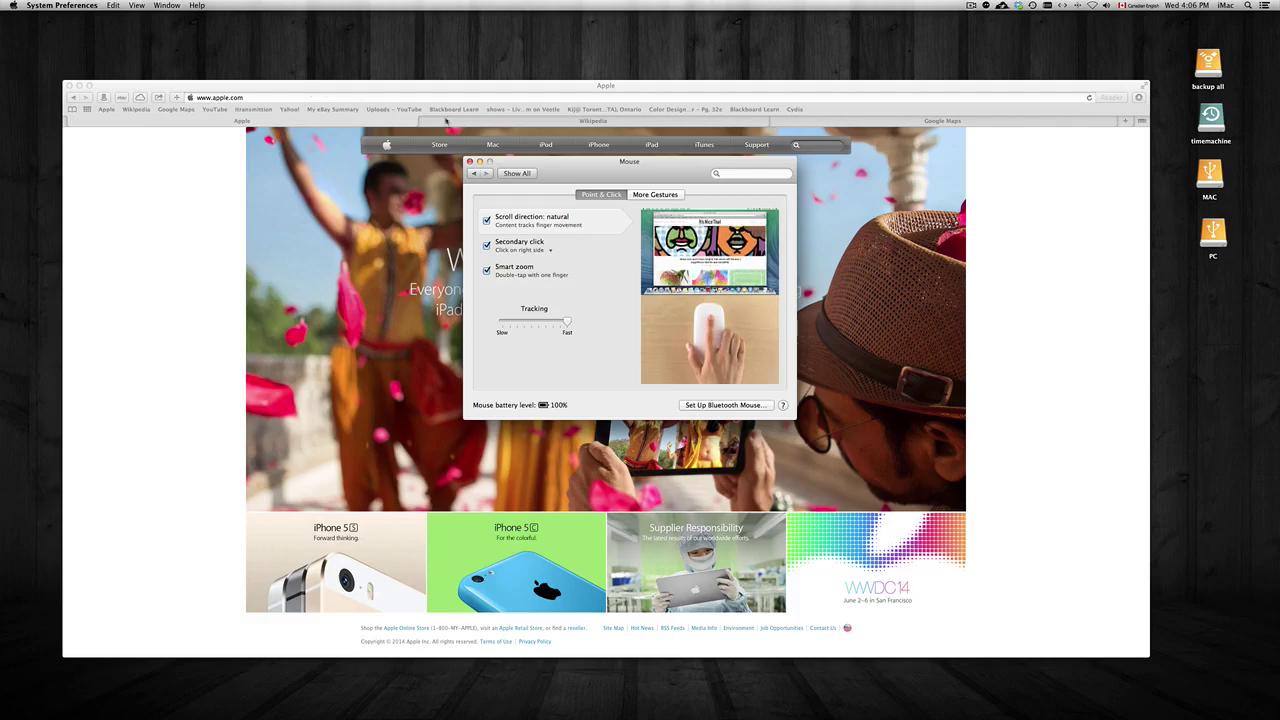
# Step: Switch to Safari and back to System Preferences through Mission Control, and show the More Gestures options for the mouse
pyautogui.click(516, 91)
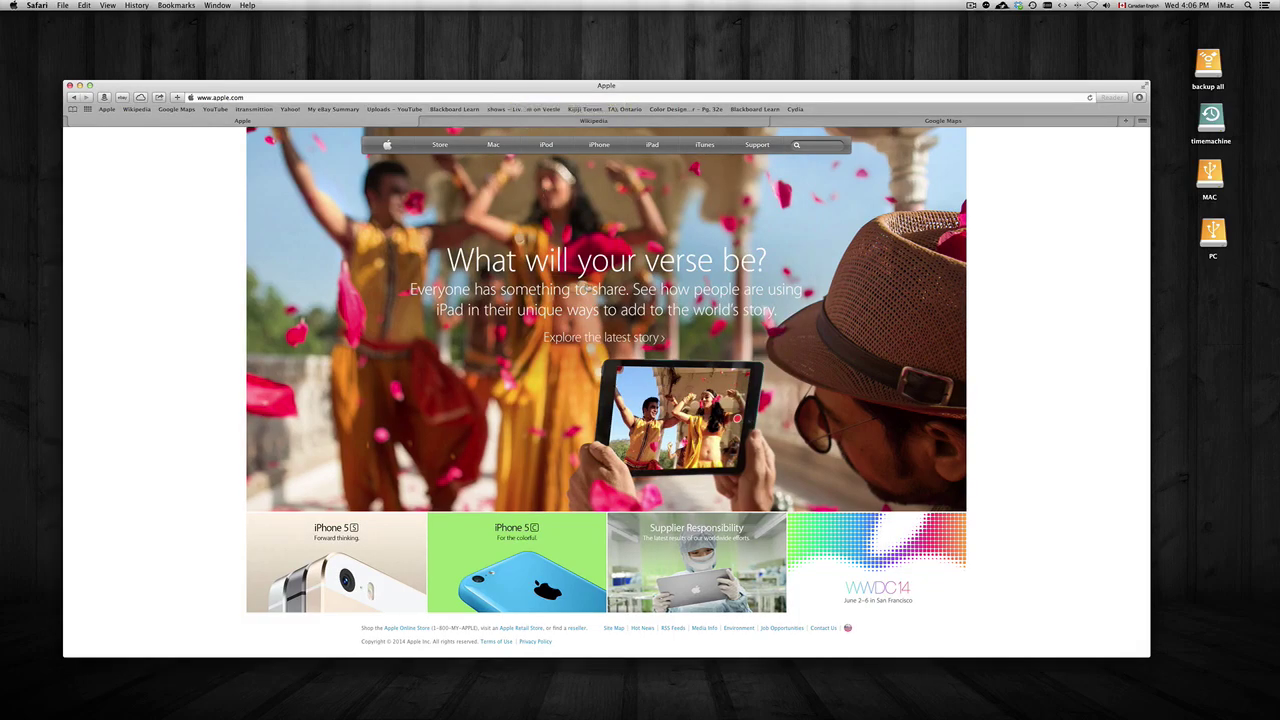
pyautogui.press('F3')
pyautogui.click(297, 206)
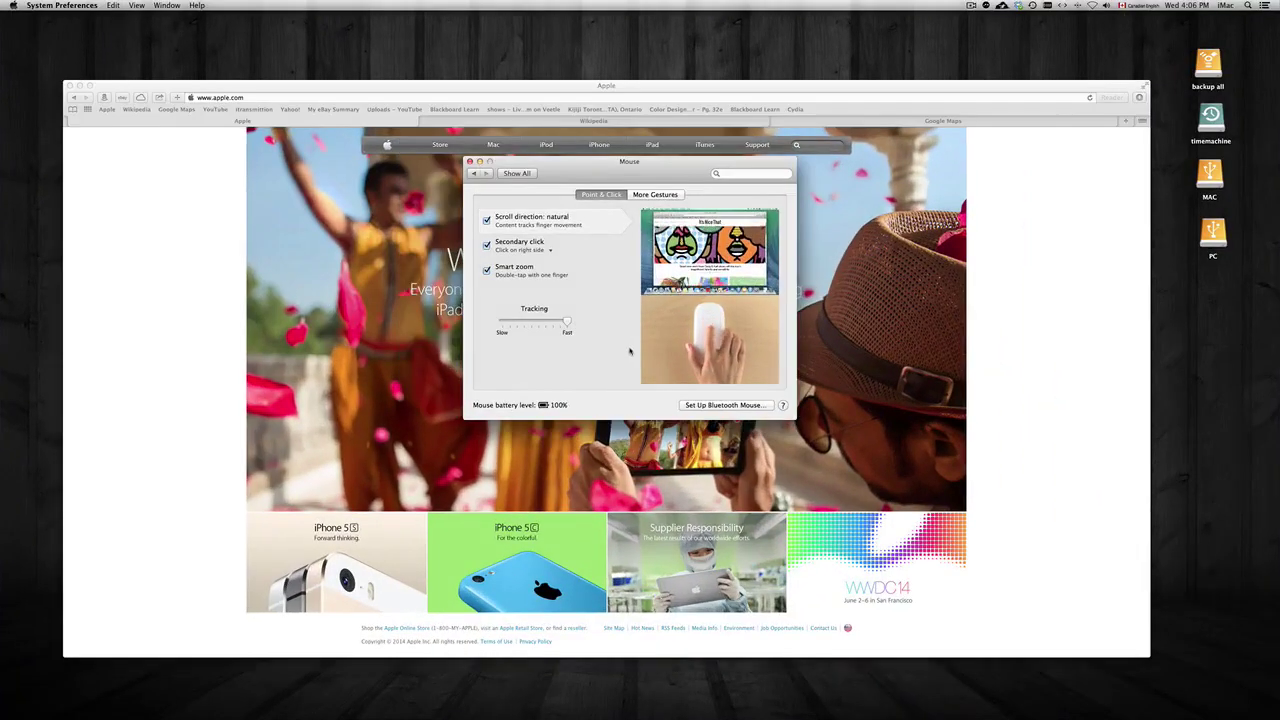
pyautogui.click(647, 197)
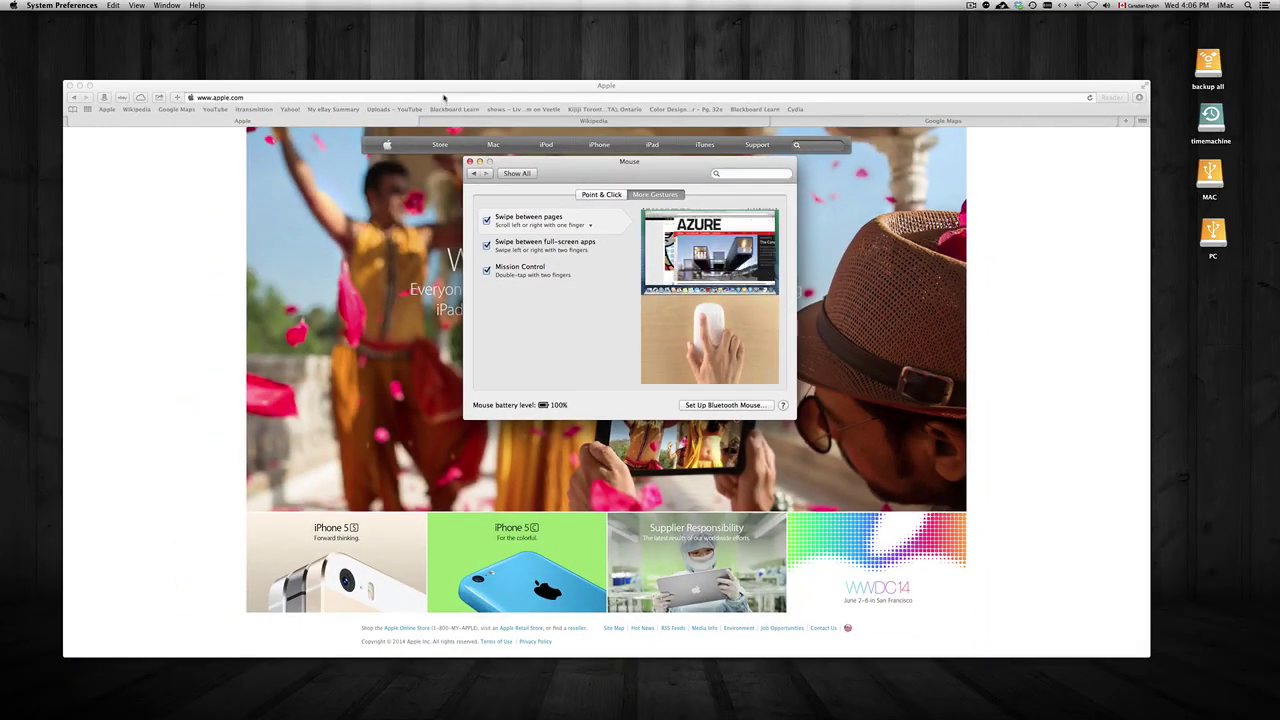
# Step: Switch to Safari and try the swipe between pages gesture from the Apple page towards Wikipedia and back
pyautogui.click(444, 97)
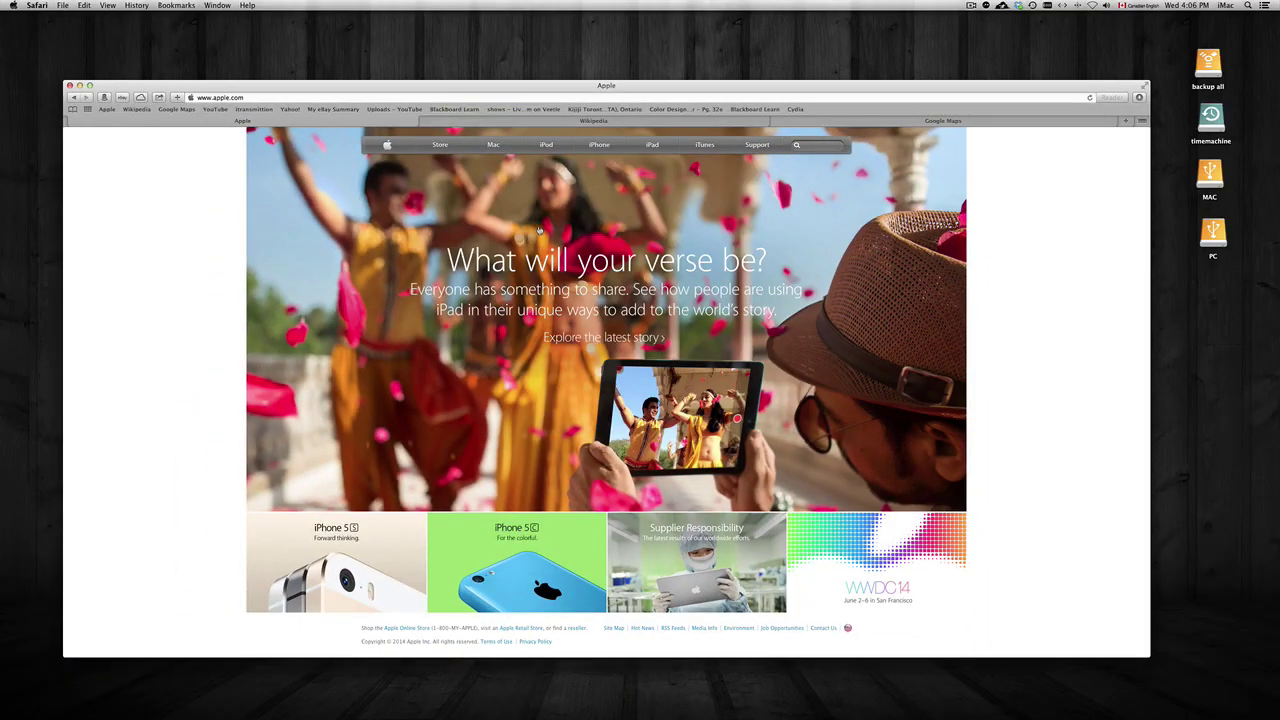
pyautogui.hscroll(-10, 538, 230)
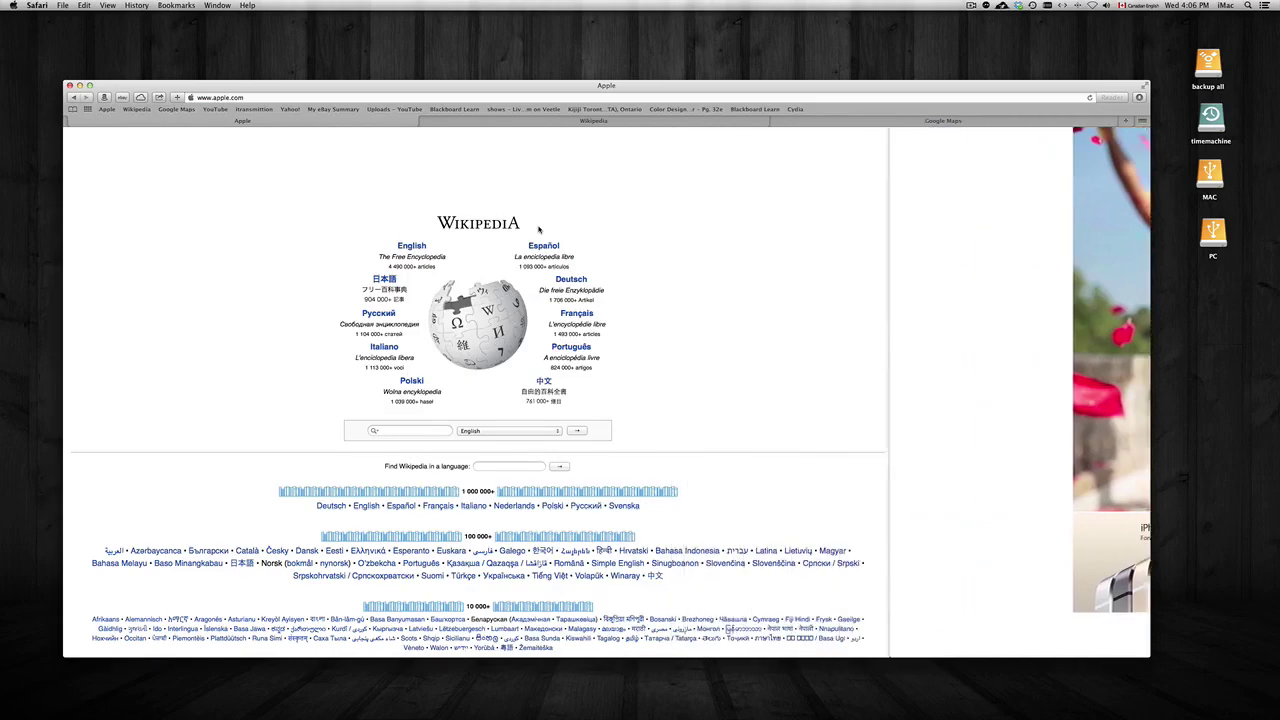
pyautogui.hscroll(3, 538, 230)
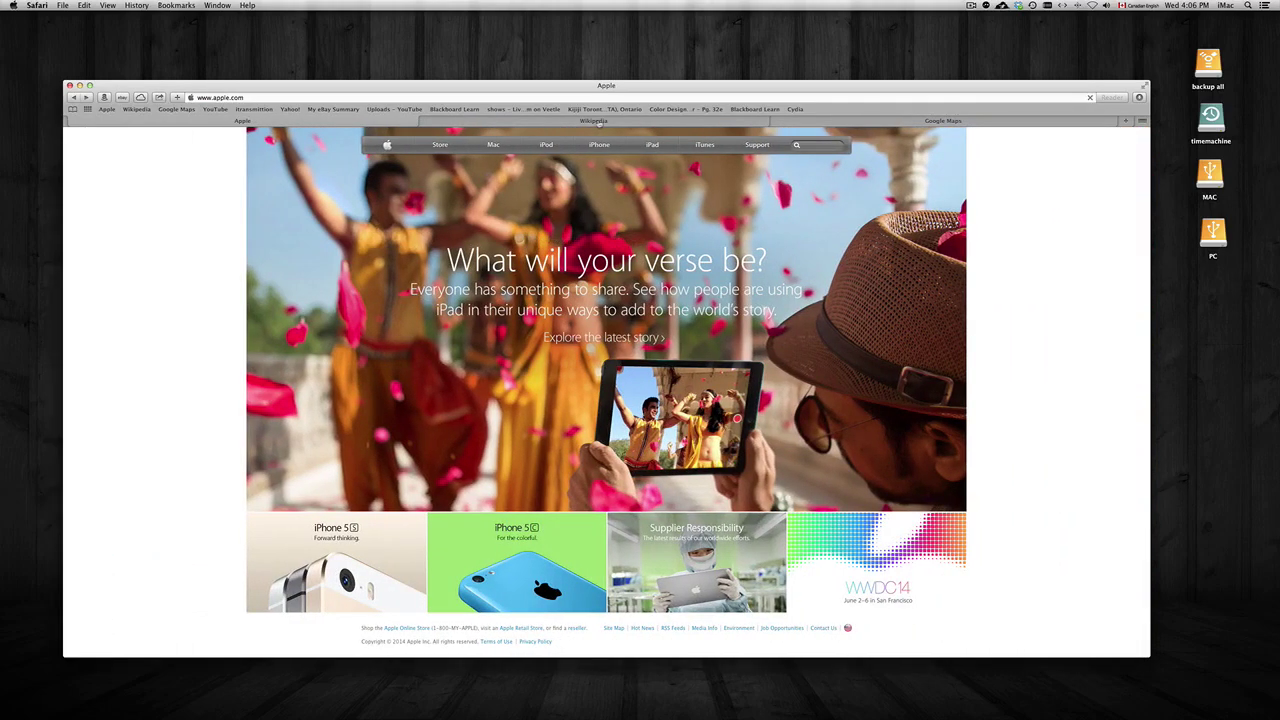
# Step: Move between the Apple and Wikipedia pages in Safari using tabs, the swipe gesture and the back and forward controls
pyautogui.click(599, 121)
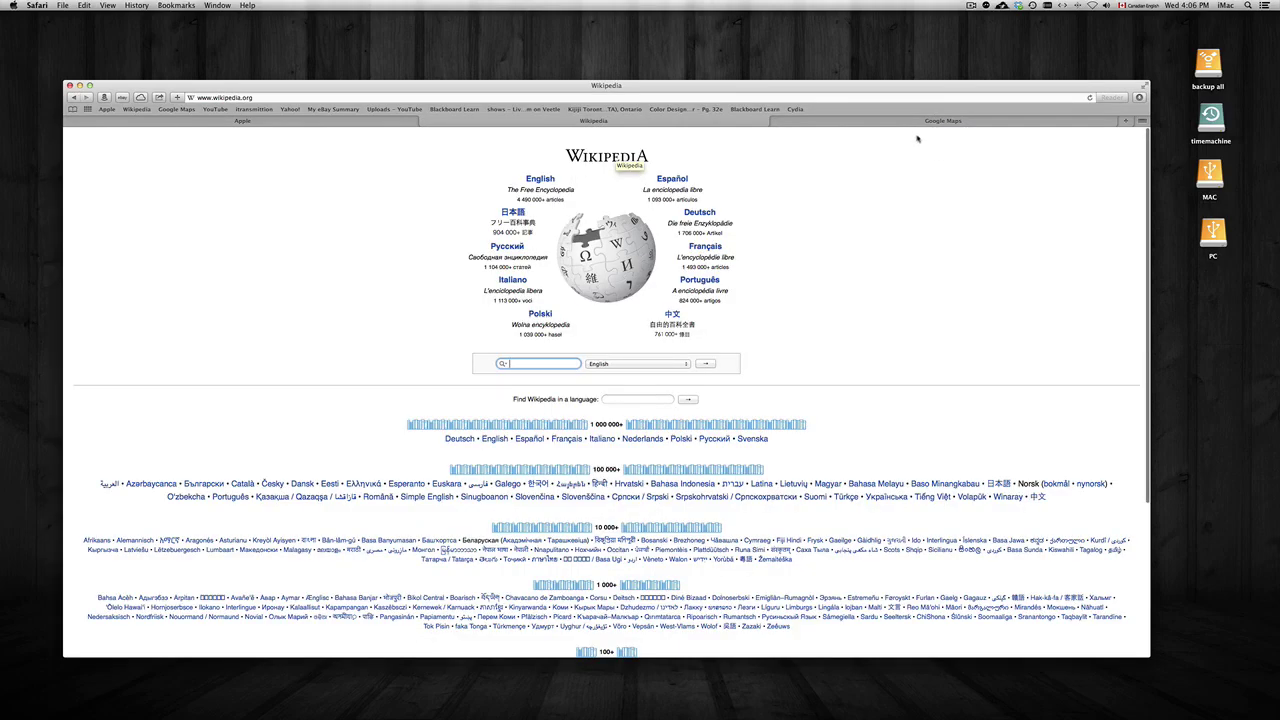
pyautogui.hscroll(-3, 389, 128)
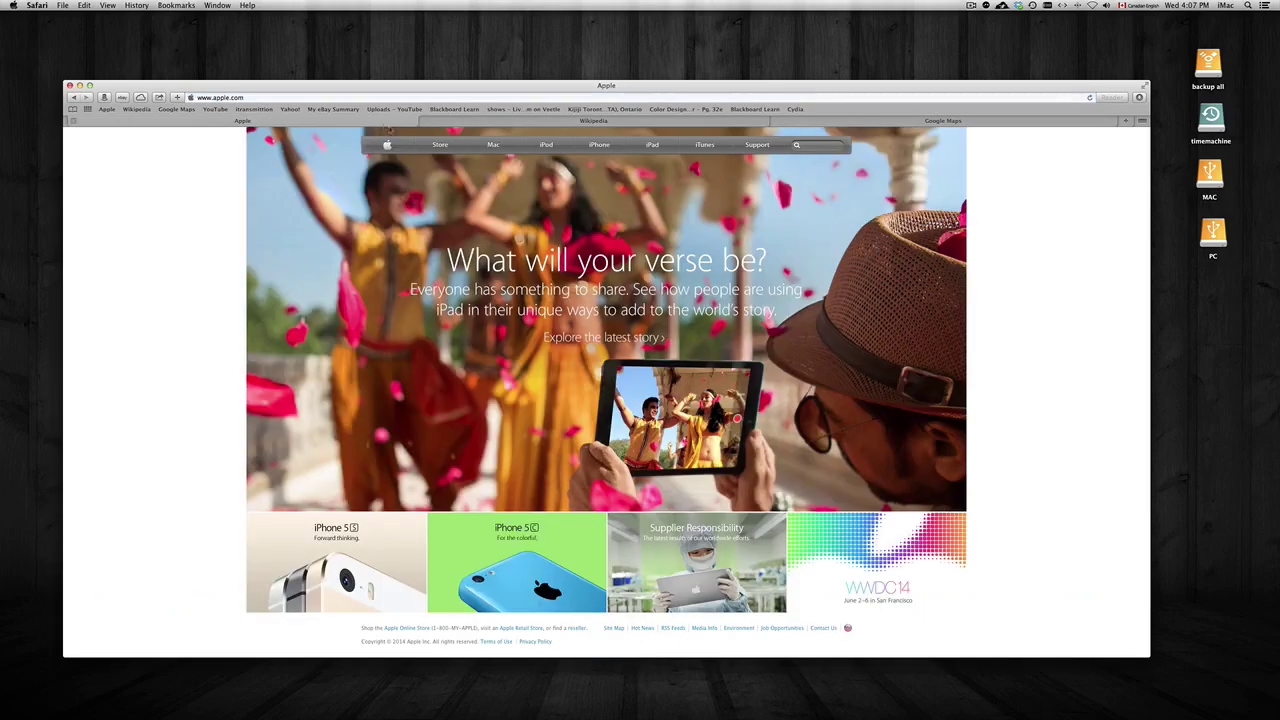
pyautogui.hscroll(-3, 535, 310)
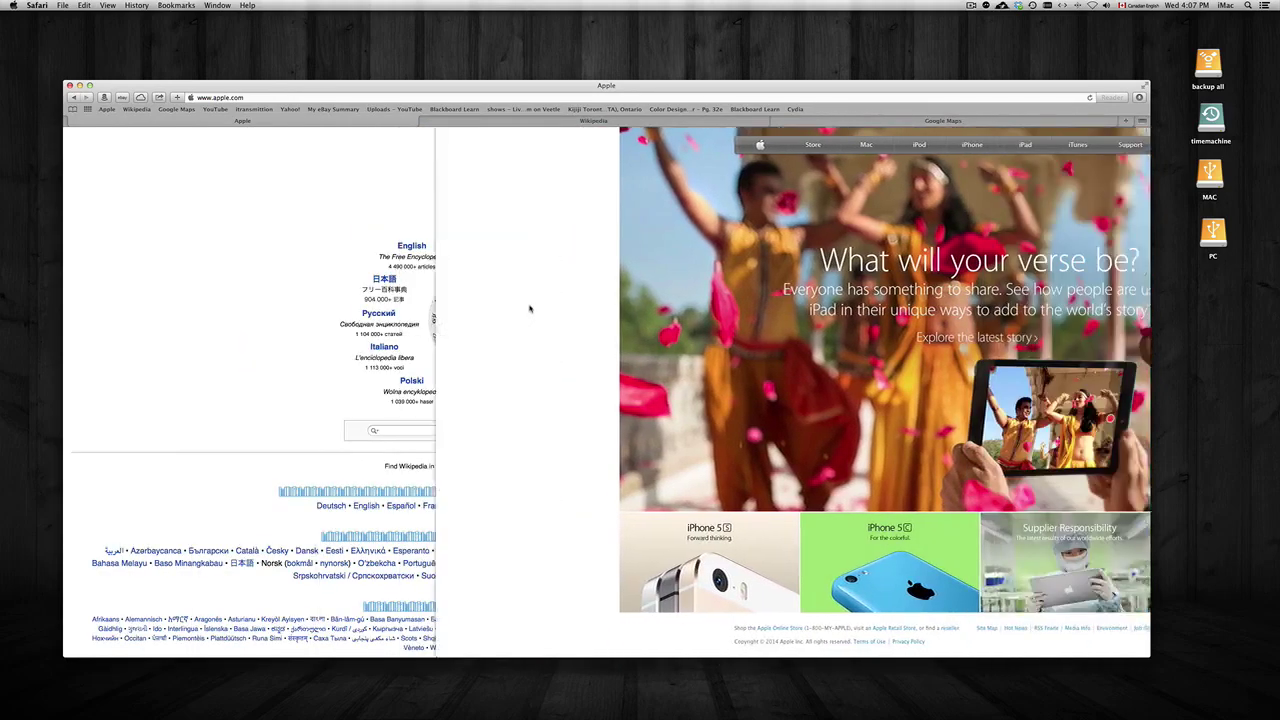
pyautogui.hscroll(-2, 528, 309)
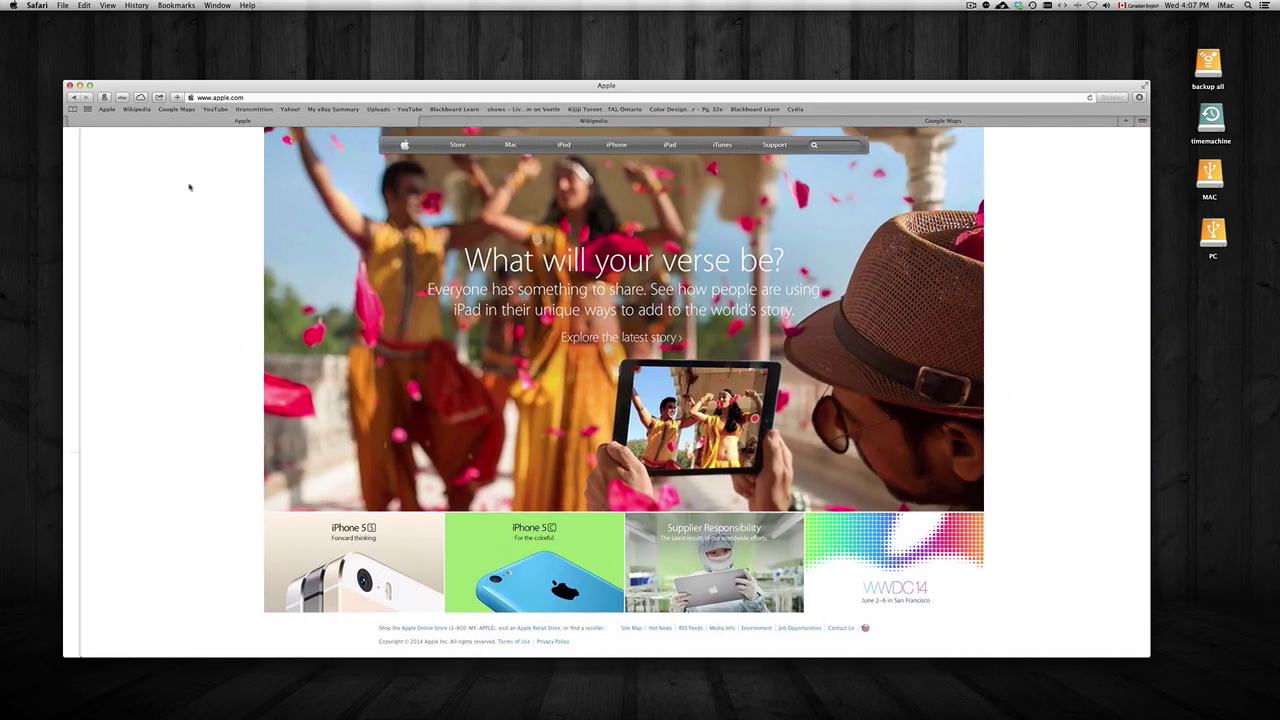
pyautogui.click(85, 100)
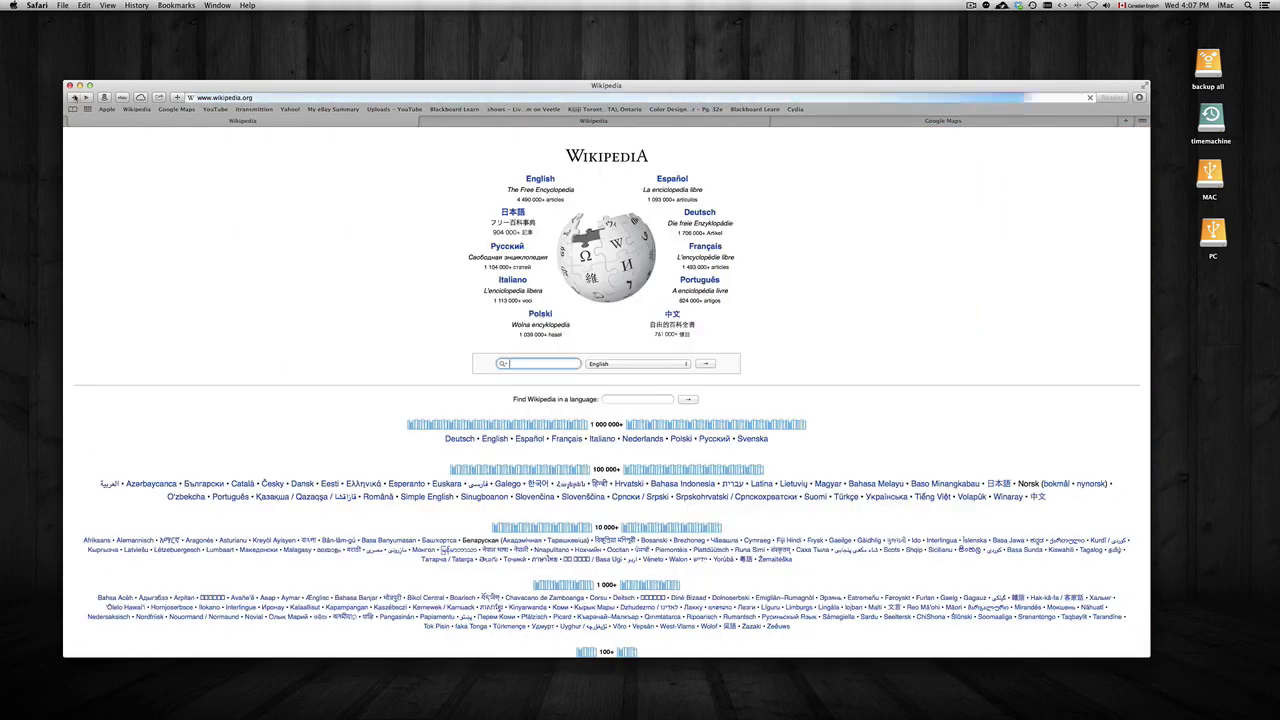
pyautogui.click(86, 98)
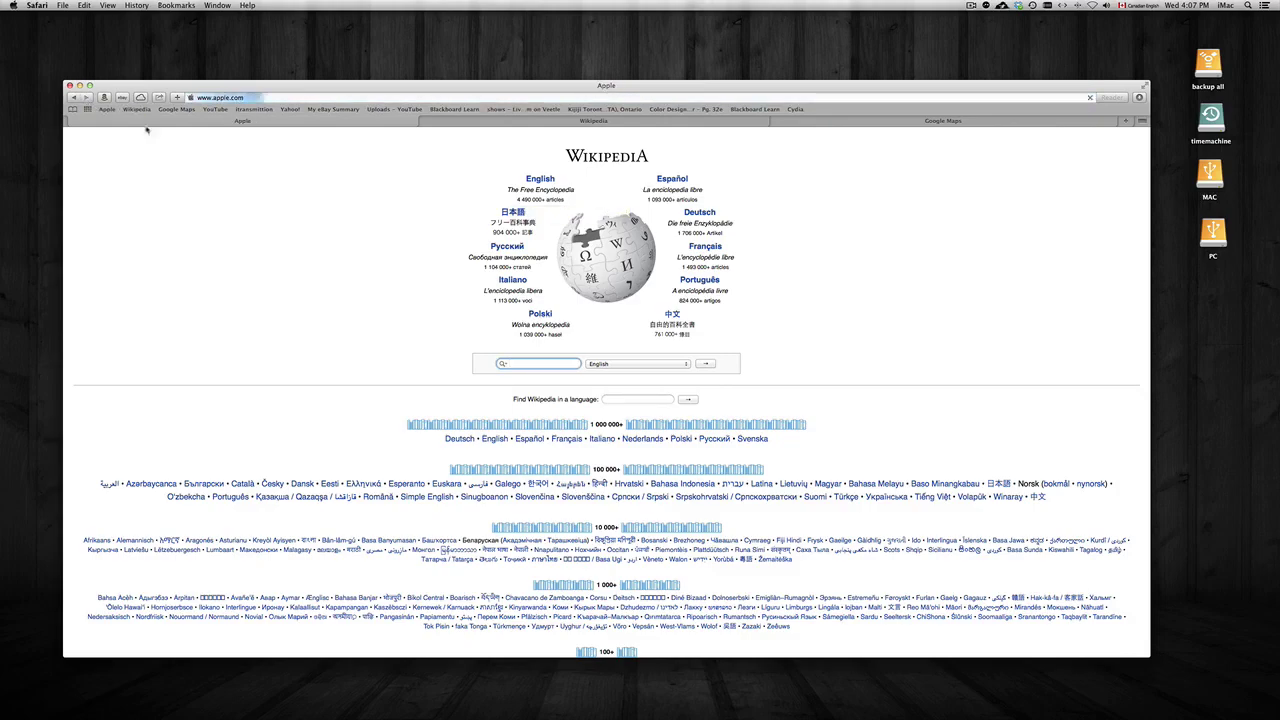
pyautogui.hscroll(-5, 322, 245)
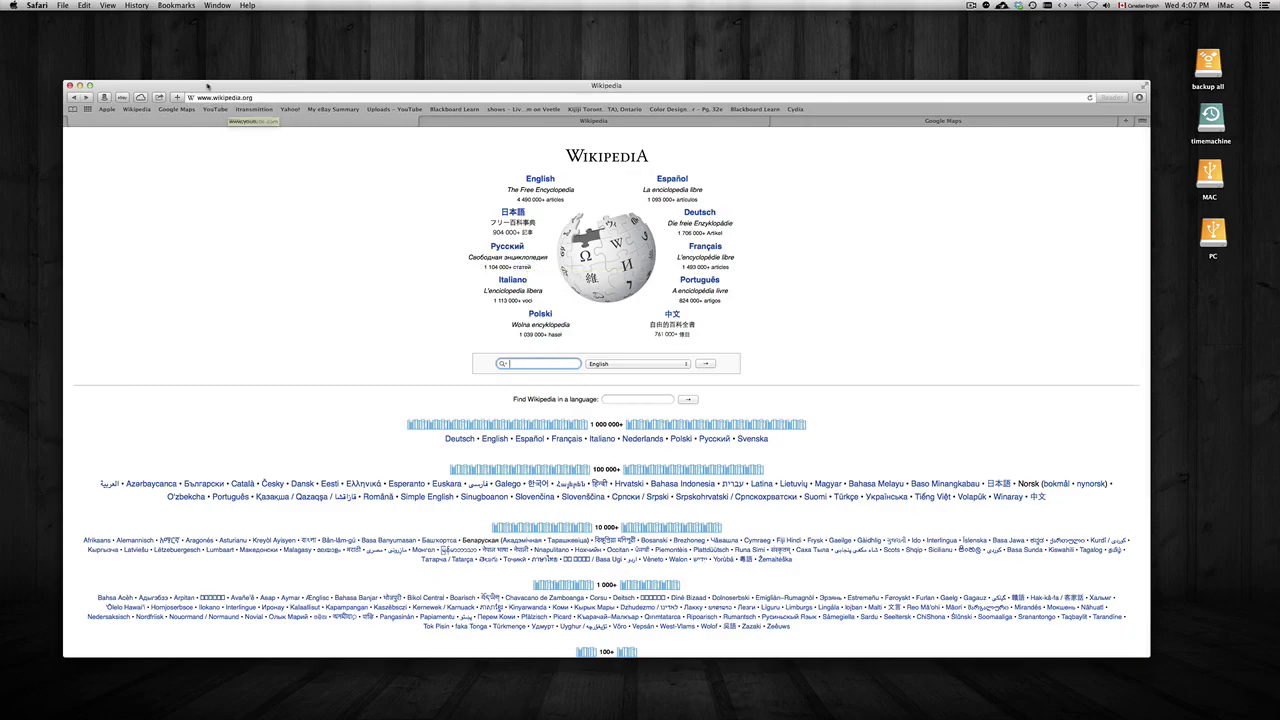
# Step: Return to System Preferences through Mission Control and open the Mission Control settings
pyautogui.moveTo(207, 85); pyautogui.dragTo(217, 90)
pyautogui.hotkey('ctrl', 'Up')
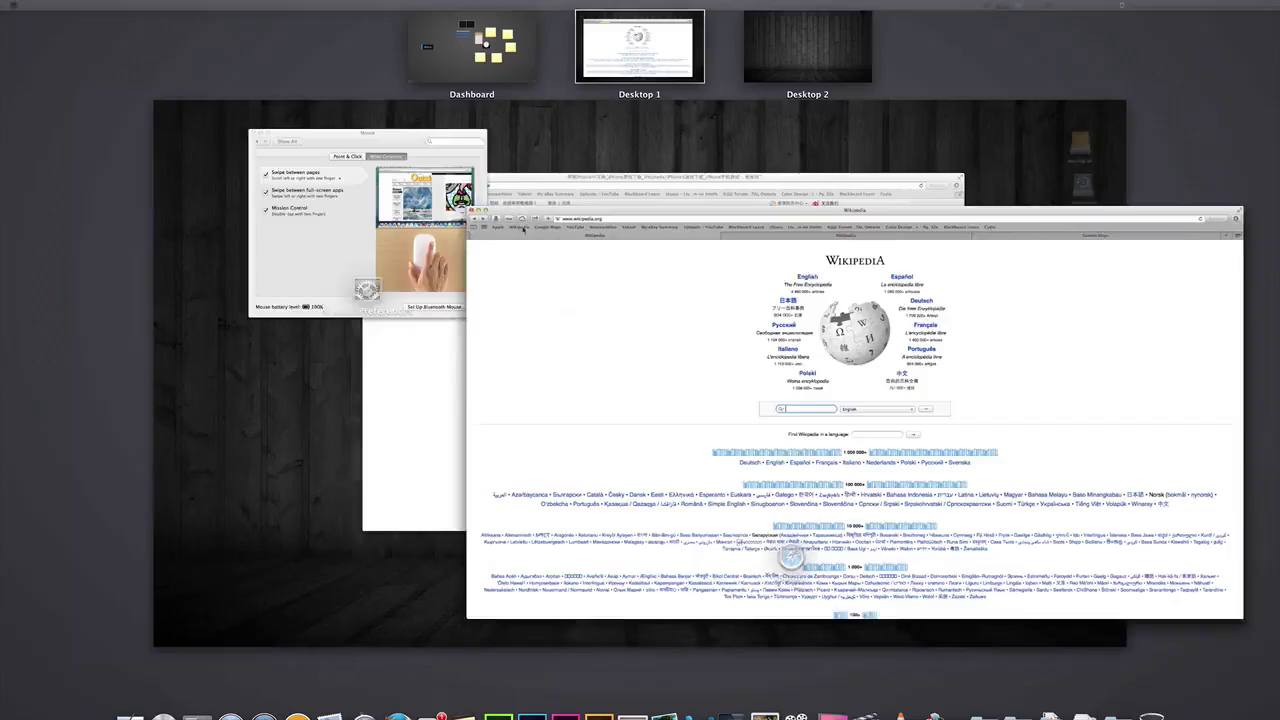
pyautogui.click(300, 205)
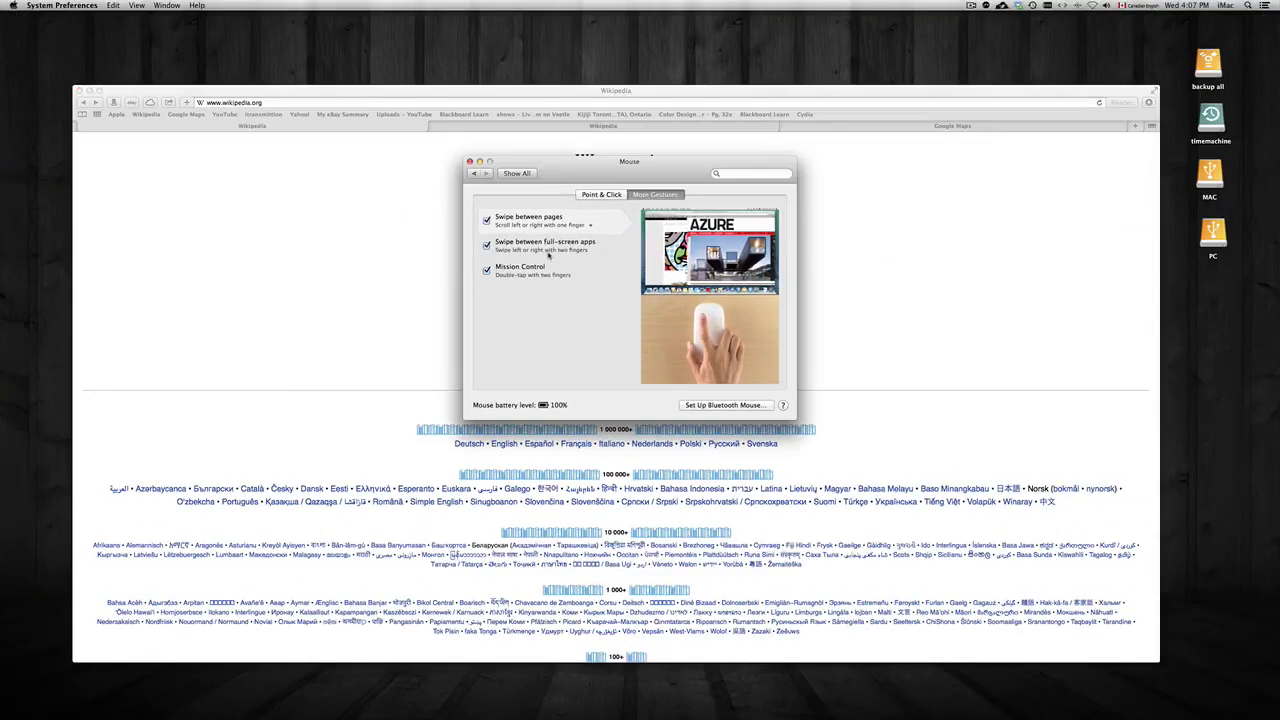
pyautogui.moveTo(563, 176); pyautogui.dragTo(670, 235)
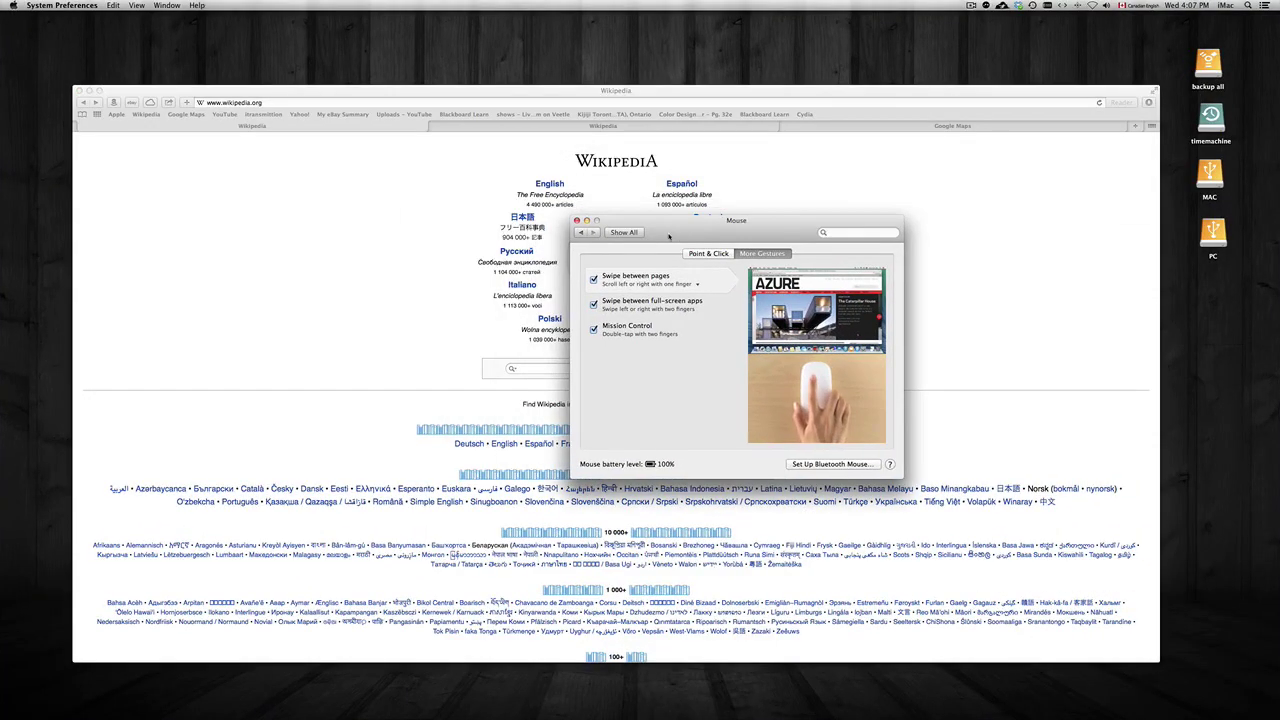
pyautogui.click(624, 232)
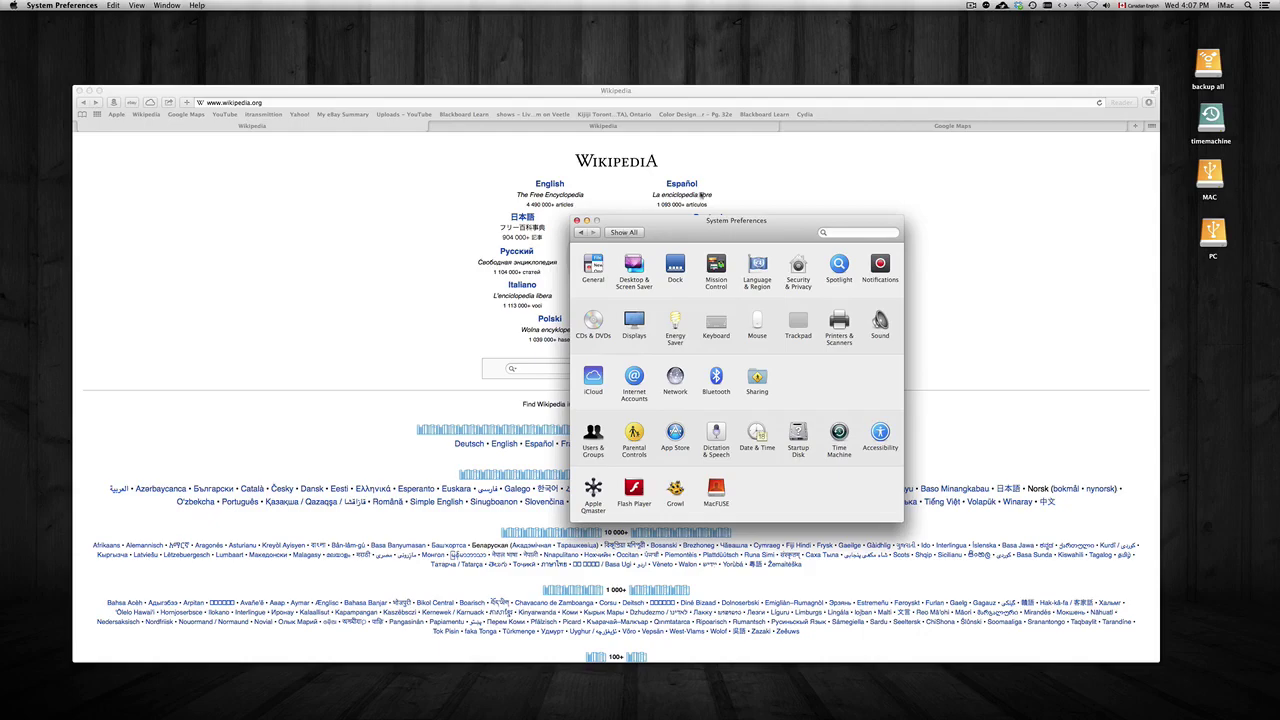
pyautogui.moveTo(700, 234); pyautogui.dragTo(494, 58)
pyautogui.click(504, 92)
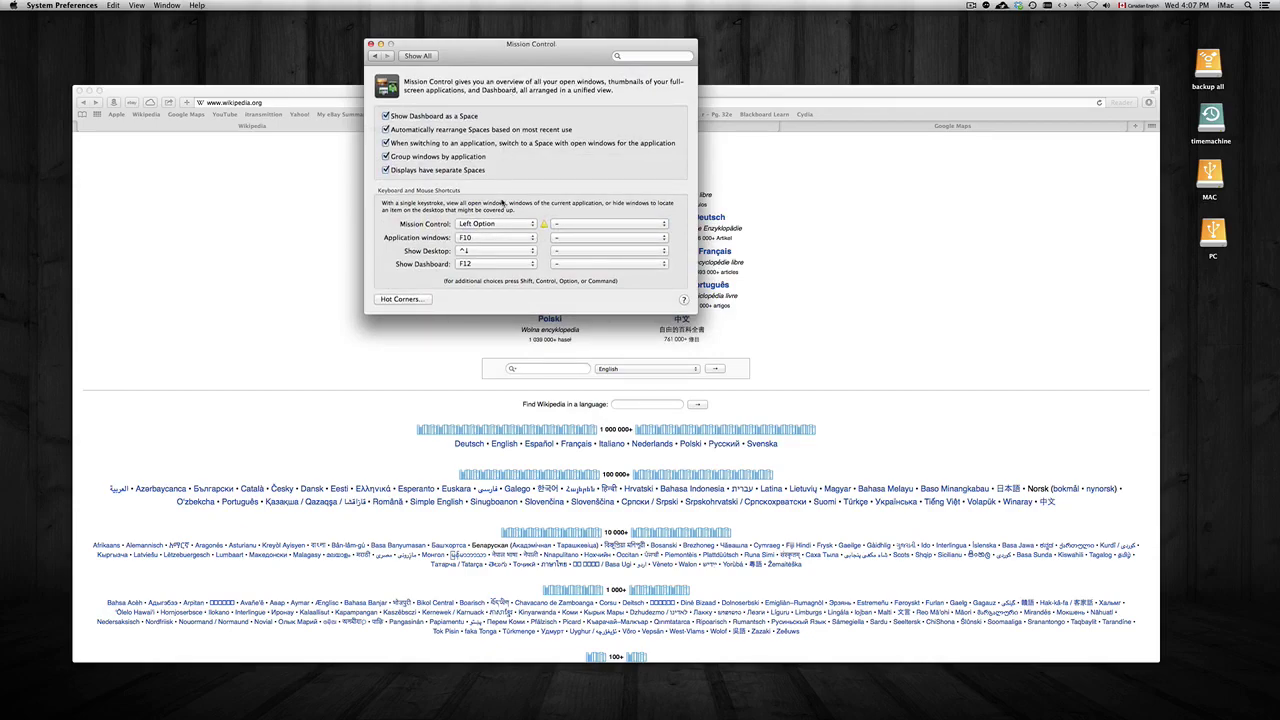
# Step: Review the key choices for the Mission Control and Show Desktop shortcuts, keeping both, and try Left Option to display all windows
pyautogui.click(483, 224)
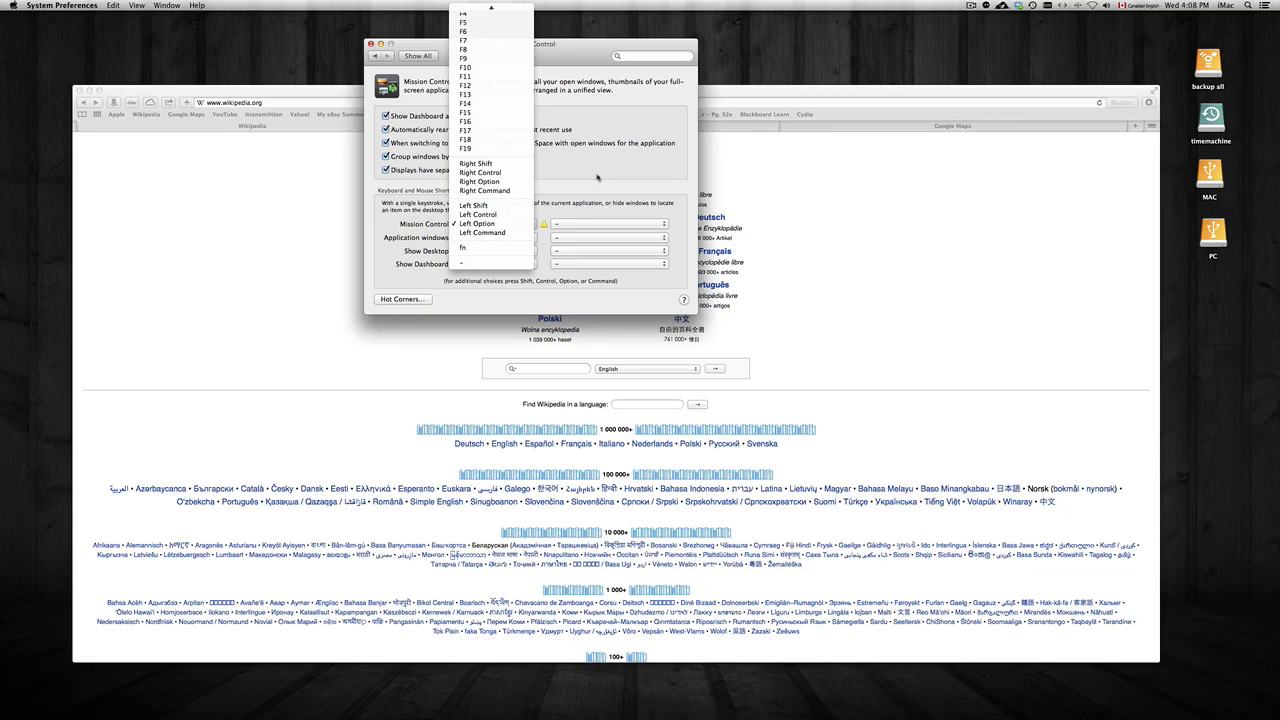
pyautogui.click(597, 177)
pyautogui.moveTo(588, 58); pyautogui.dragTo(584, 104)
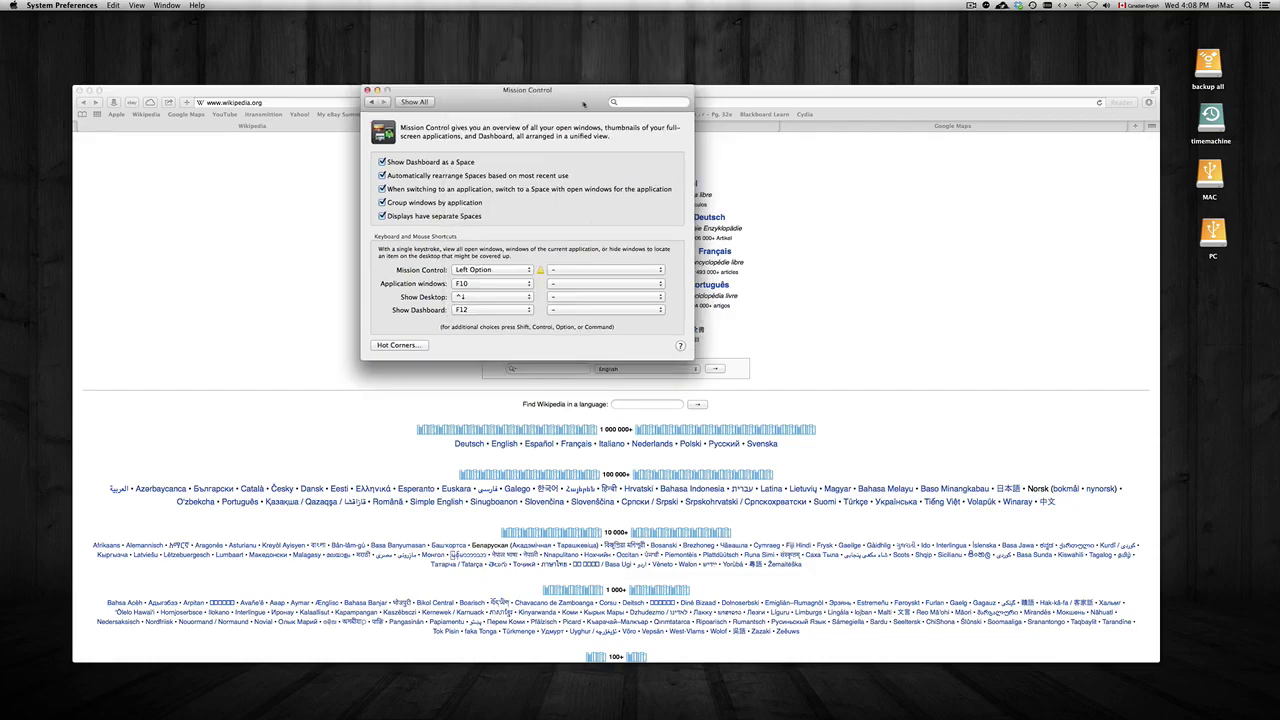
pyautogui.press('alt')
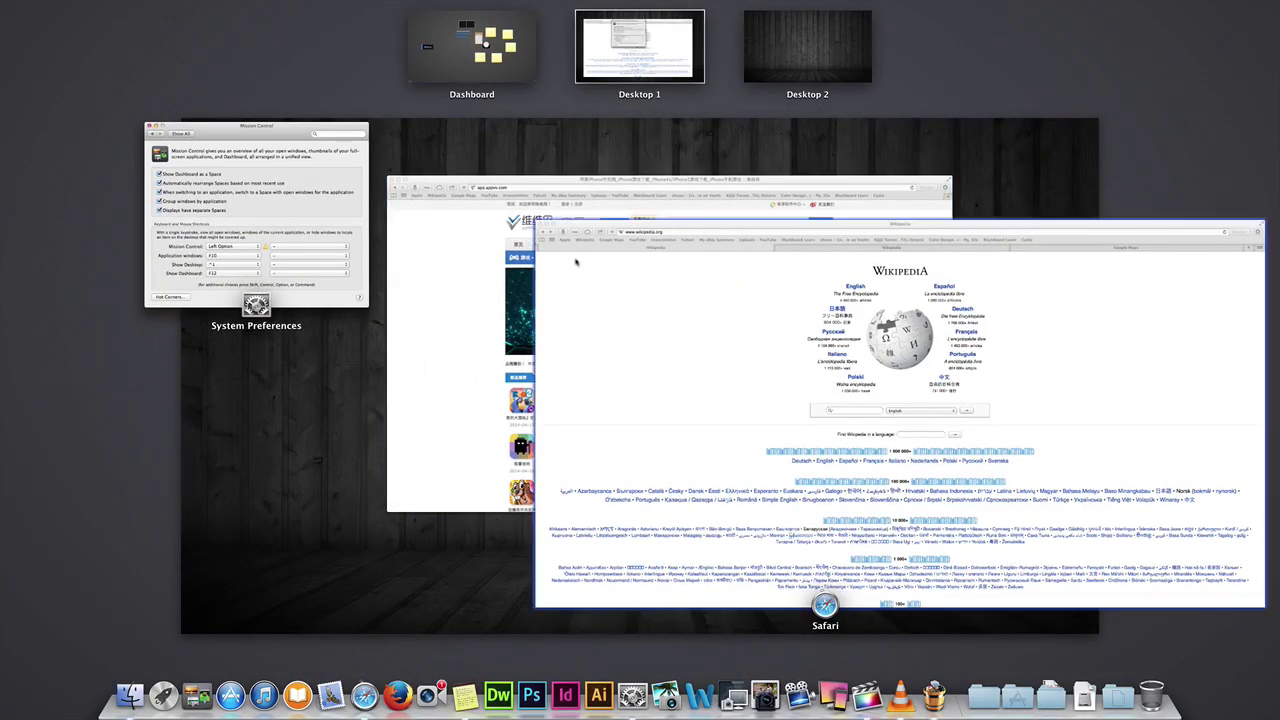
pyautogui.click(256, 236)
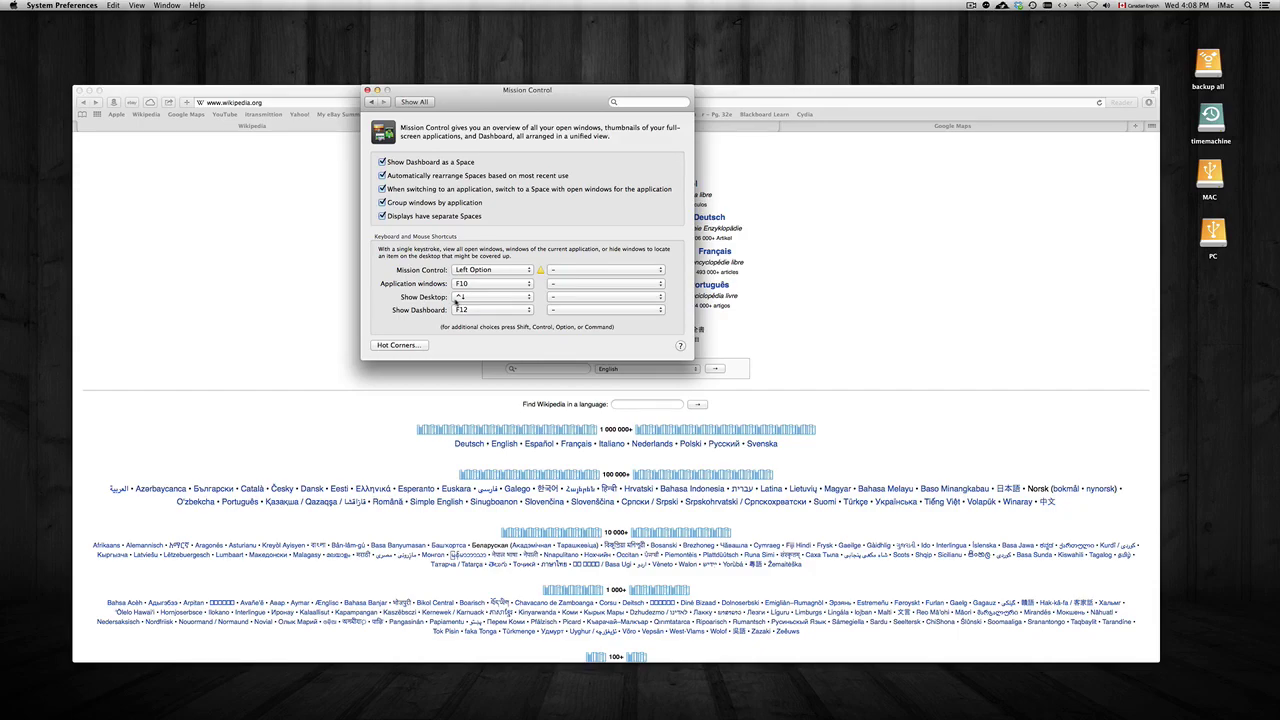
pyautogui.click(462, 297)
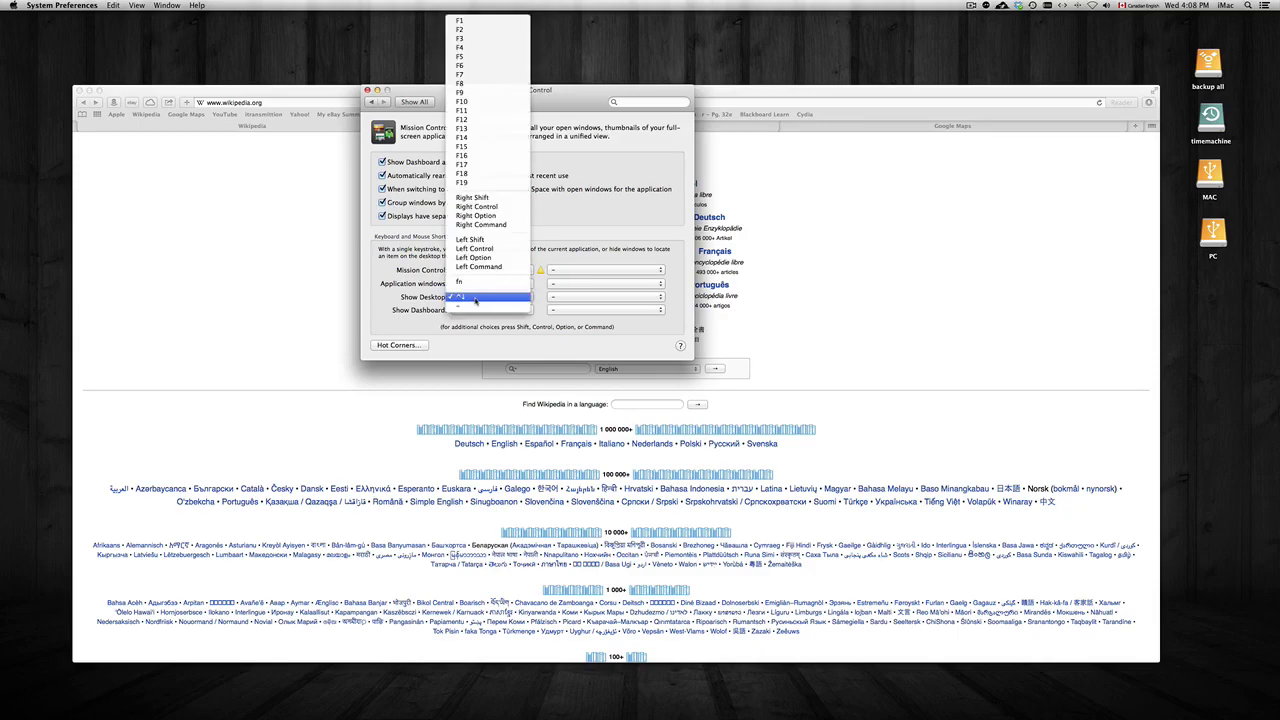
pyautogui.click(475, 299)
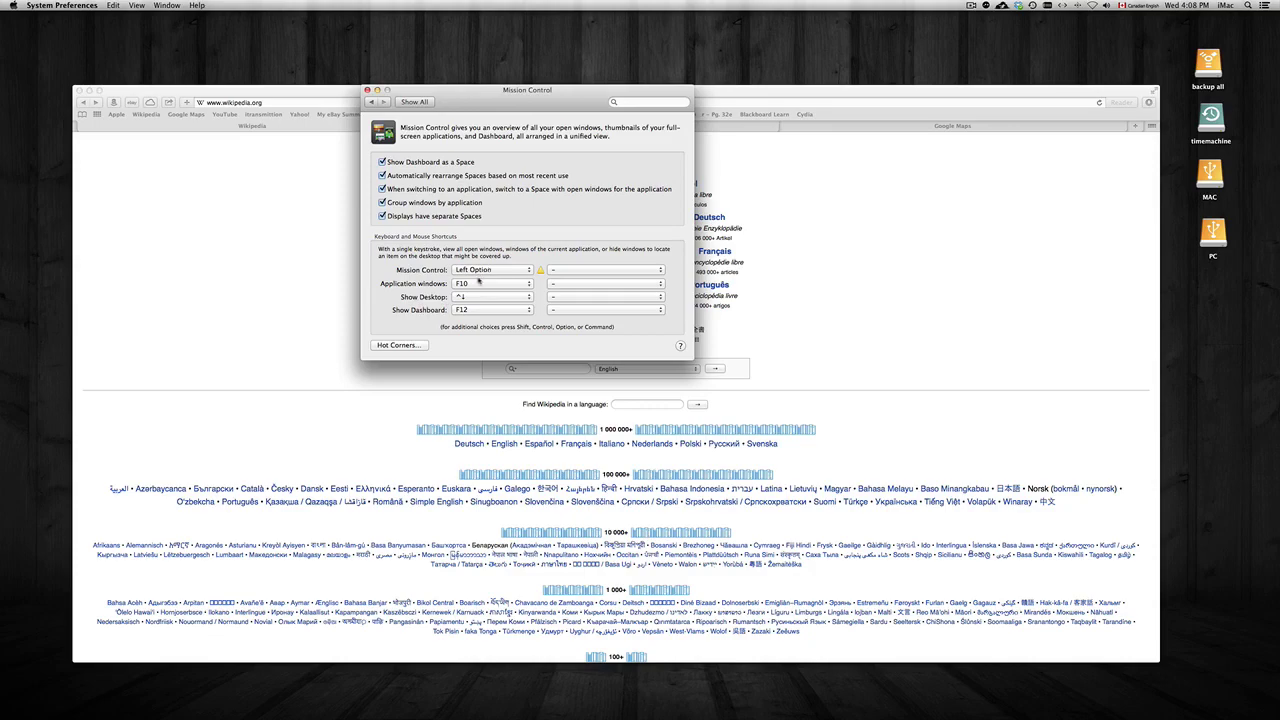
# Step: Spread the two Safari windows and the Mission Control settings window apart across the desktop
pyautogui.click(757, 103)
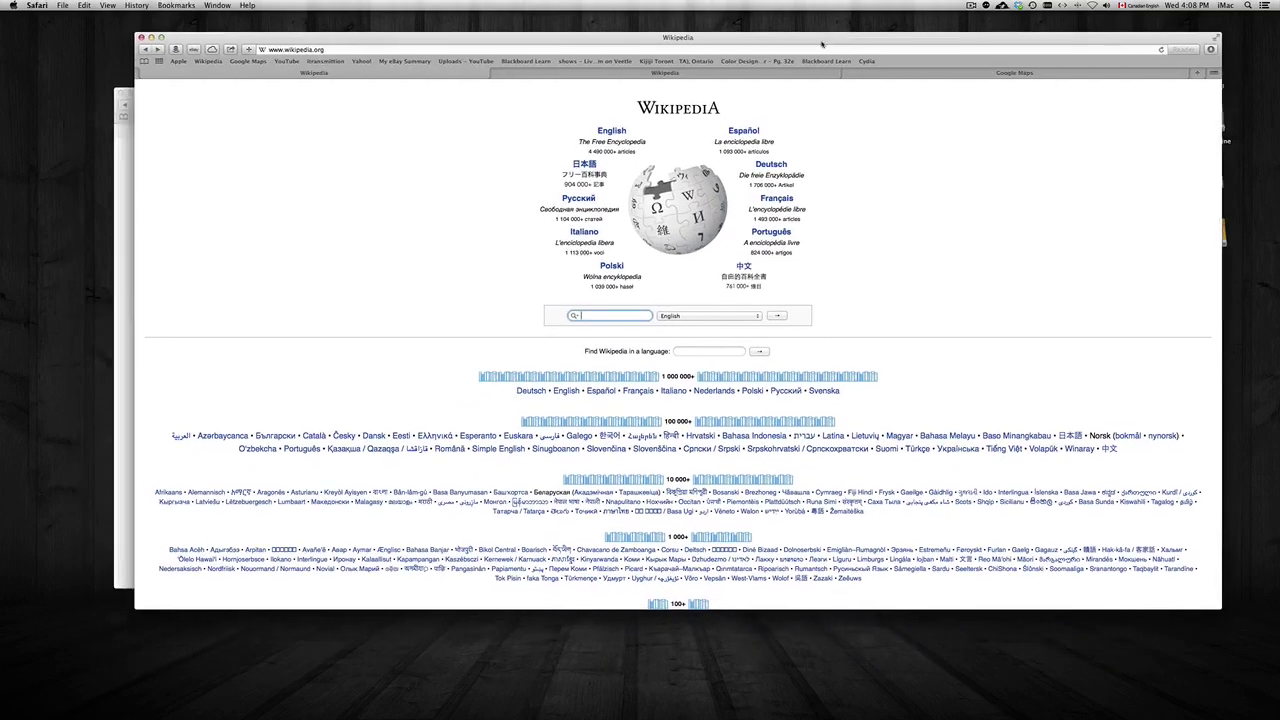
pyautogui.click(953, 55)
pyautogui.moveTo(953, 55); pyautogui.dragTo(1059, 85)
pyautogui.moveTo(385, 90); pyautogui.dragTo(198, 45)
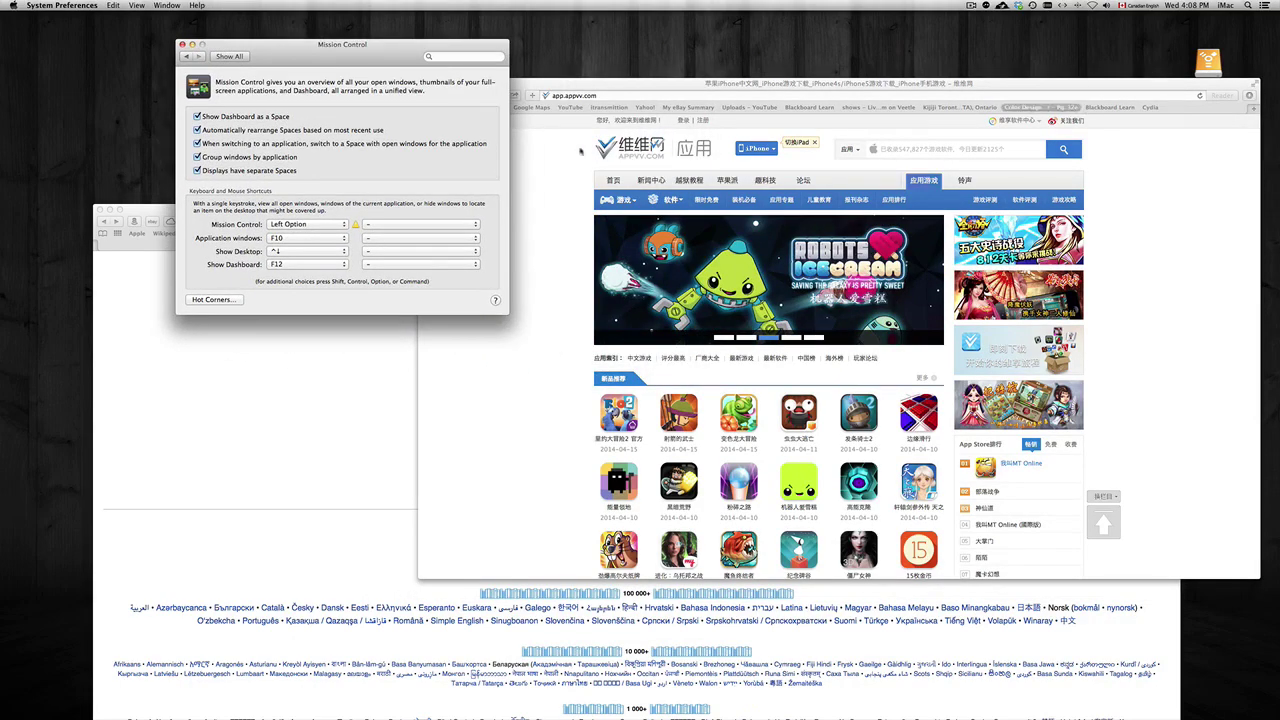
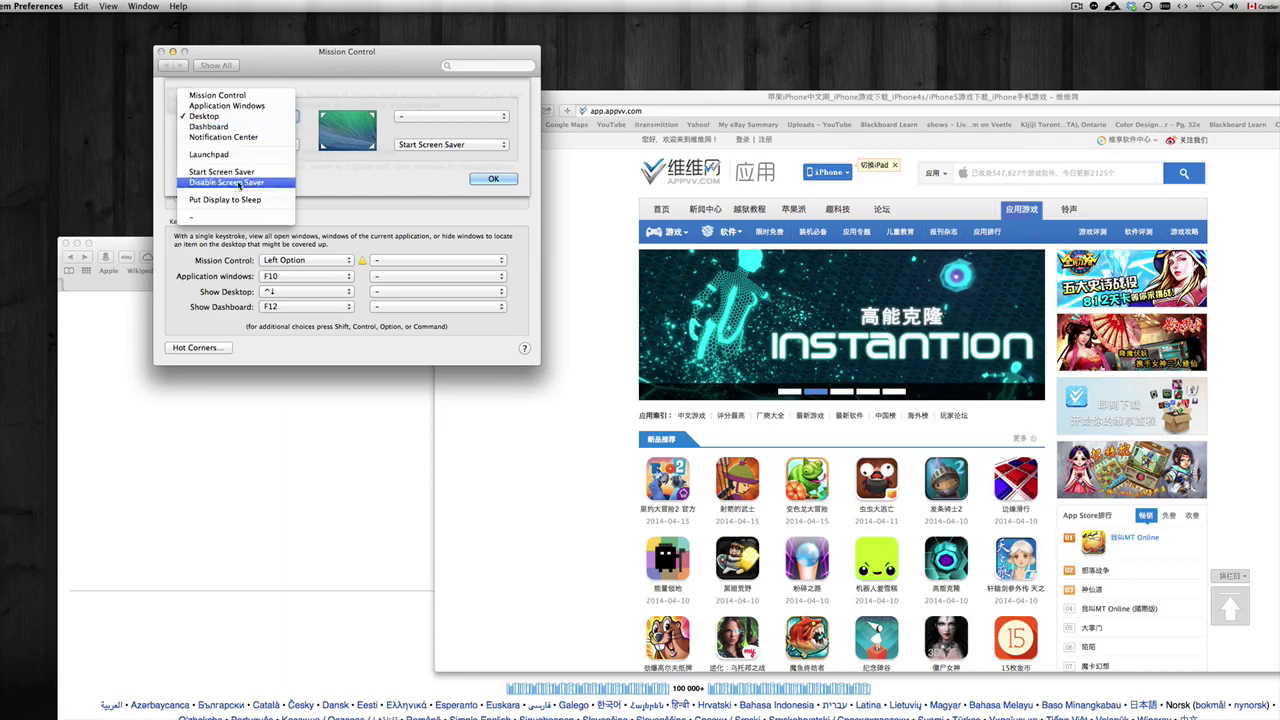
# Step: Assign Desktop to the upper-left hot corner and Start Screen Saver to the lower-right one, and accept the hot corner settings
pyautogui.click(241, 117)
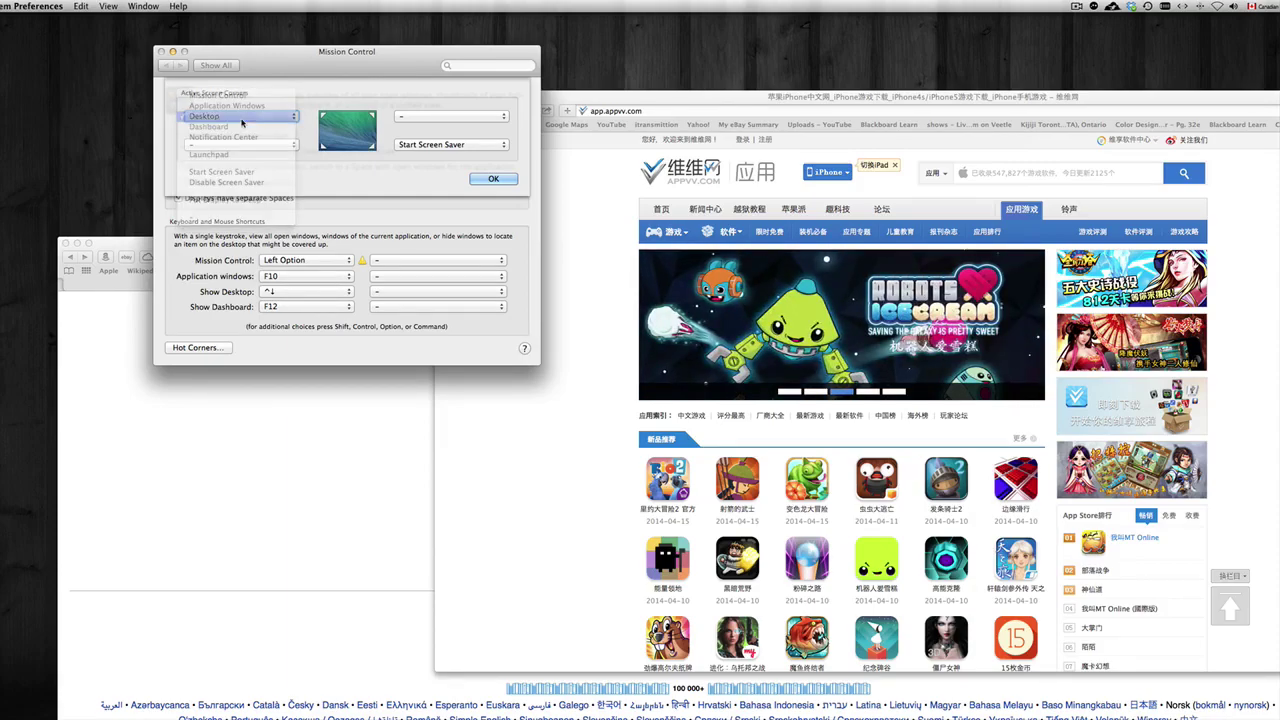
pyautogui.click(470, 145)
pyautogui.click(473, 146)
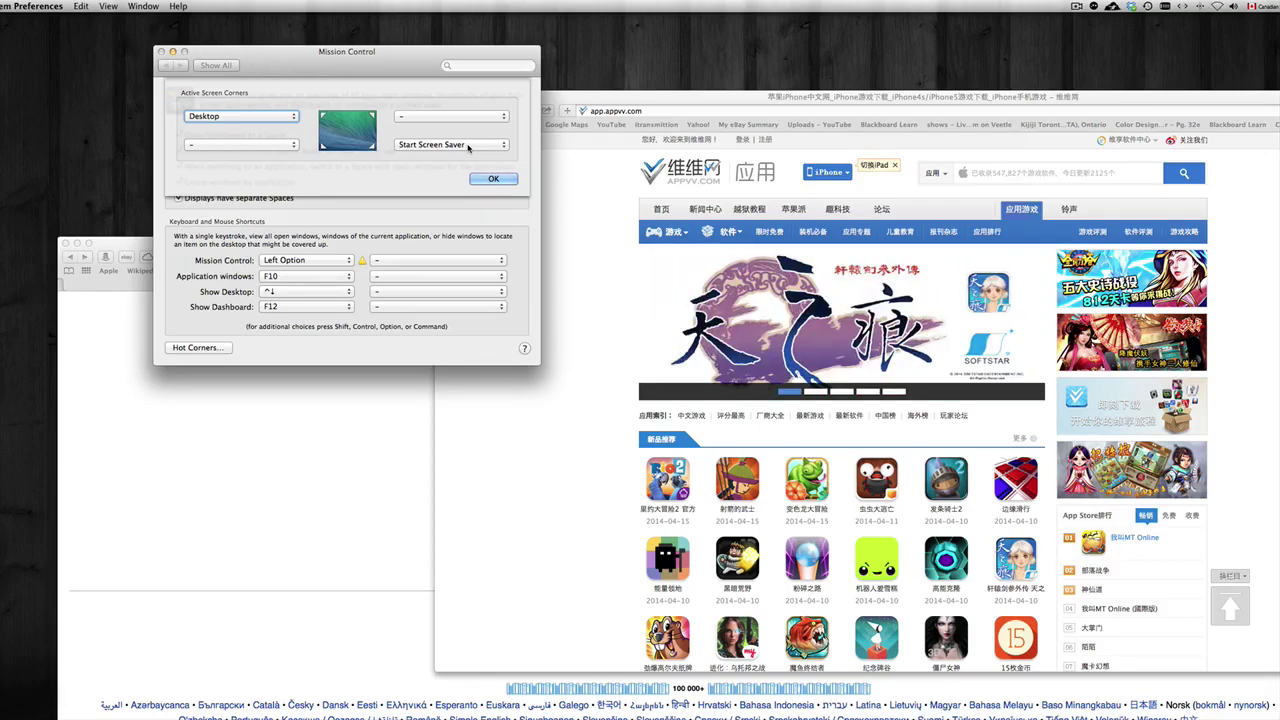
pyautogui.click(493, 179)
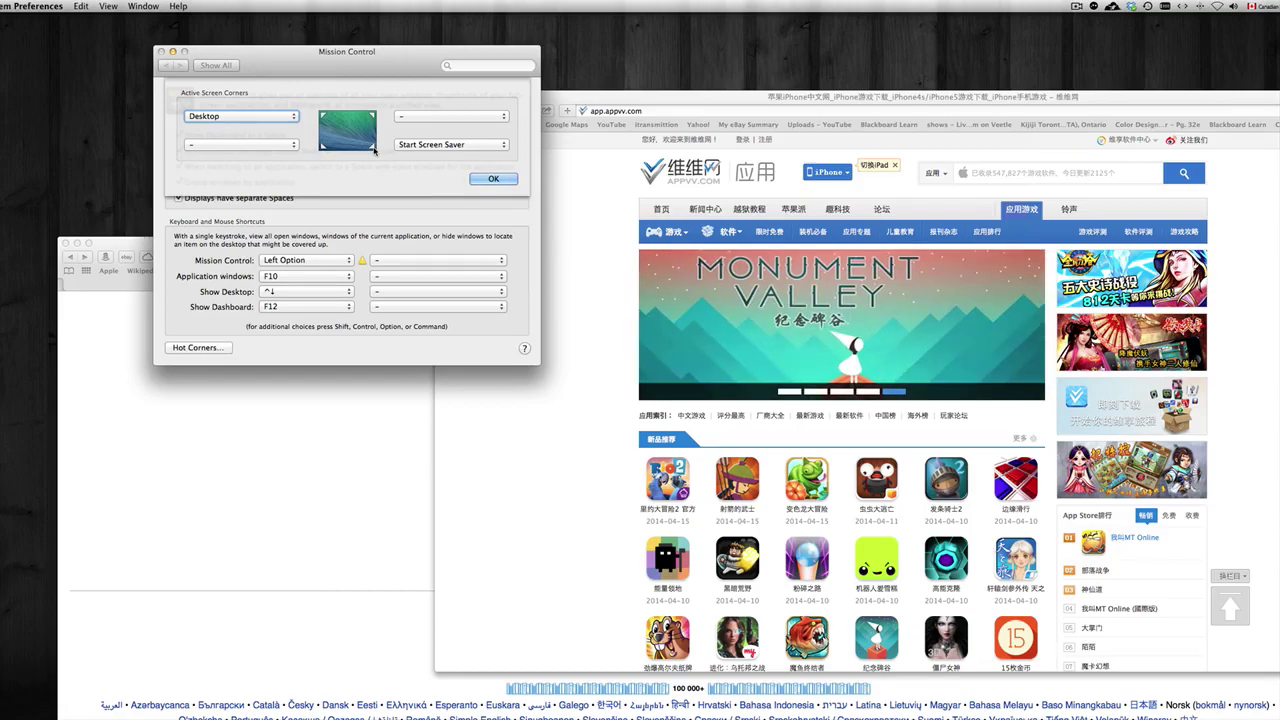
pyautogui.click(498, 180)
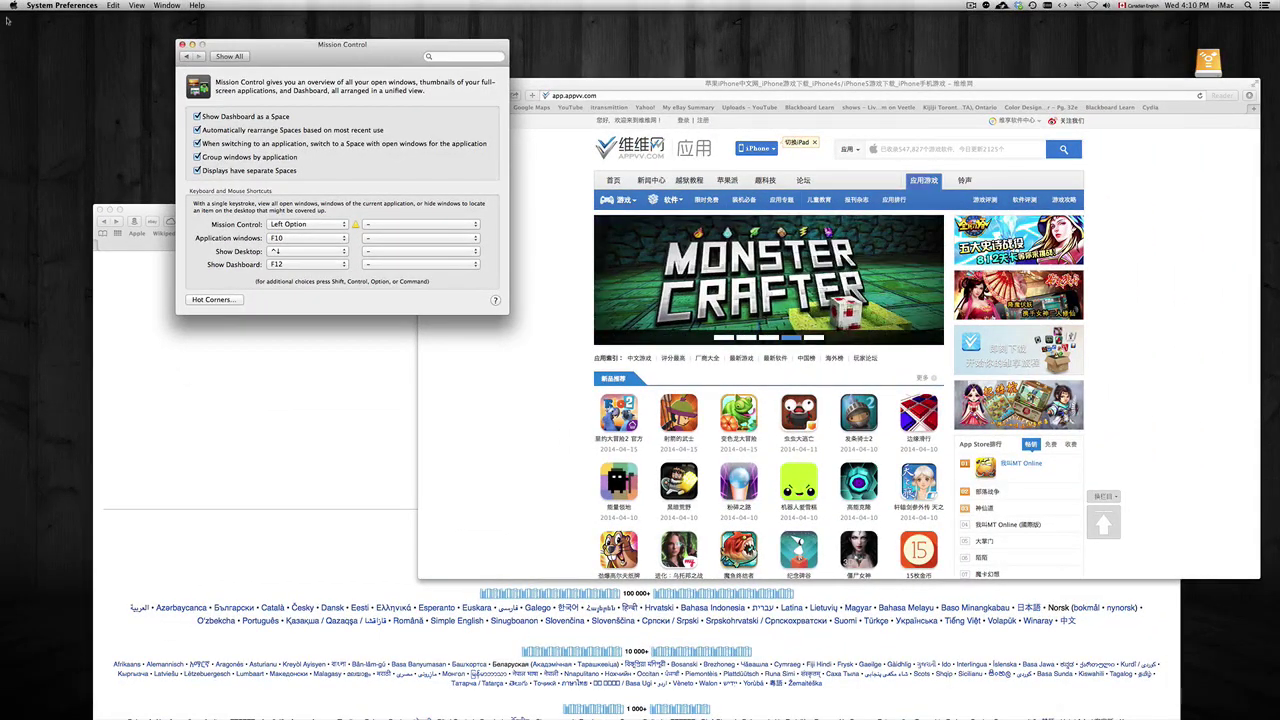
# Step: Try the upper-left hot corner to reveal the desktop, and bring the windows back
pyautogui.moveTo(2, 2)
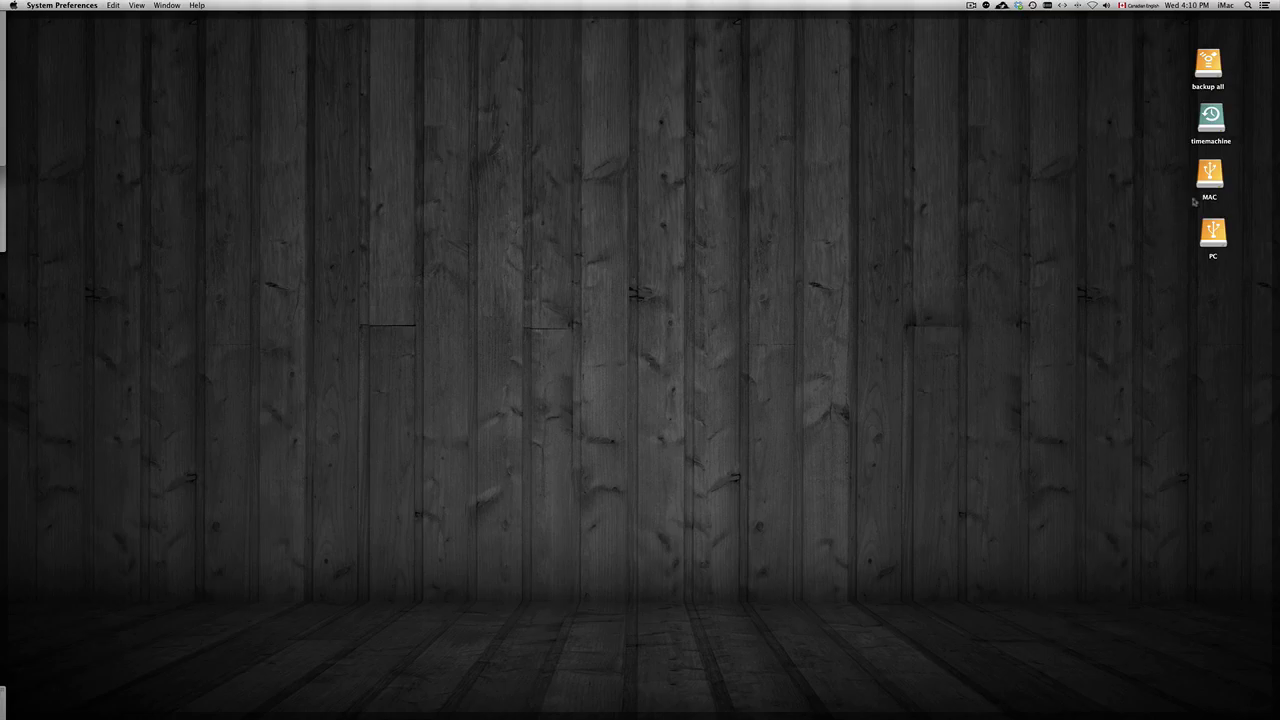
pyautogui.moveTo(771, 700)
pyautogui.press('F11')
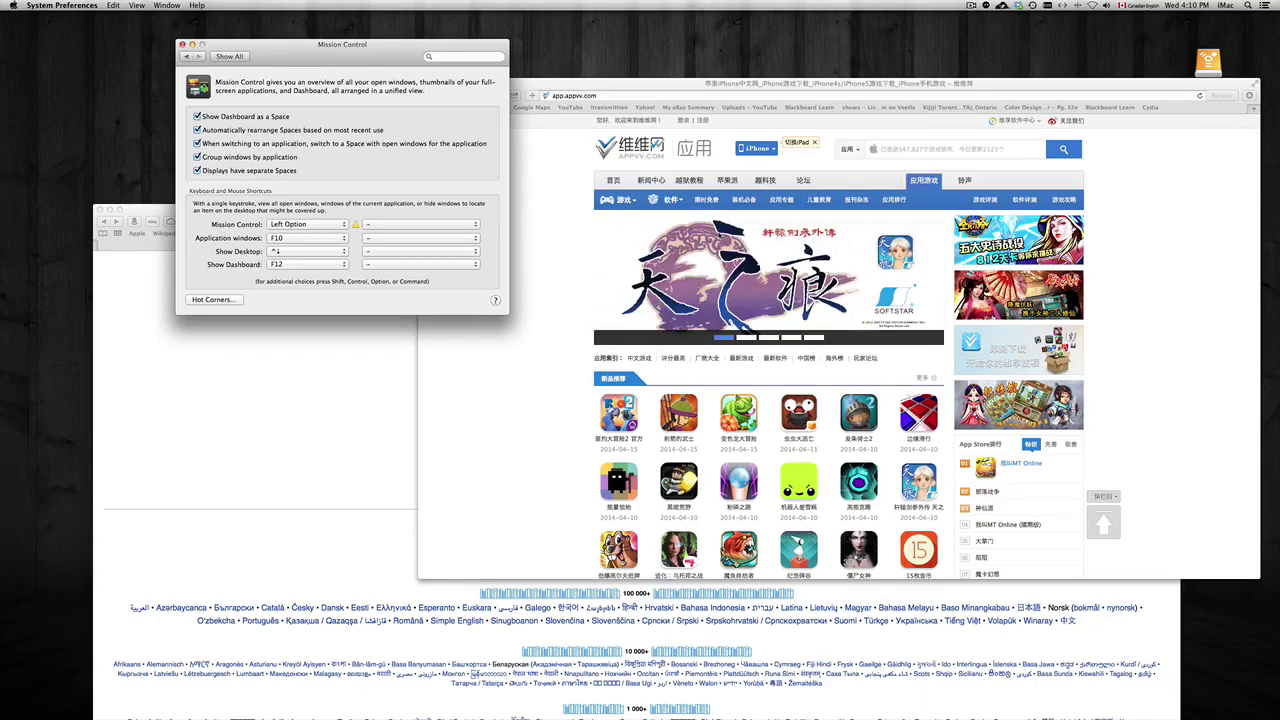
# Step: Open the Desktop & Screen Saver settings and look through the wallpapers in Apple's Desktop Pictures
pyautogui.moveTo(324, 55); pyautogui.dragTo(457, 60)
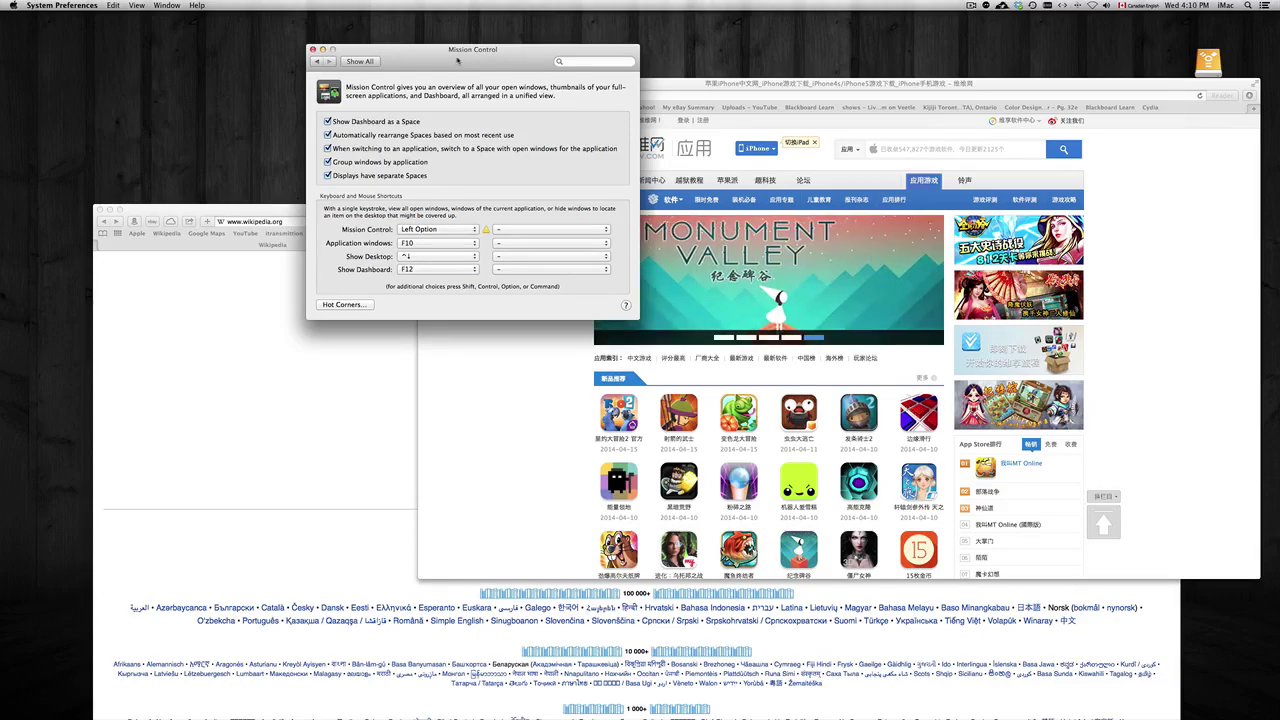
pyautogui.click(360, 61)
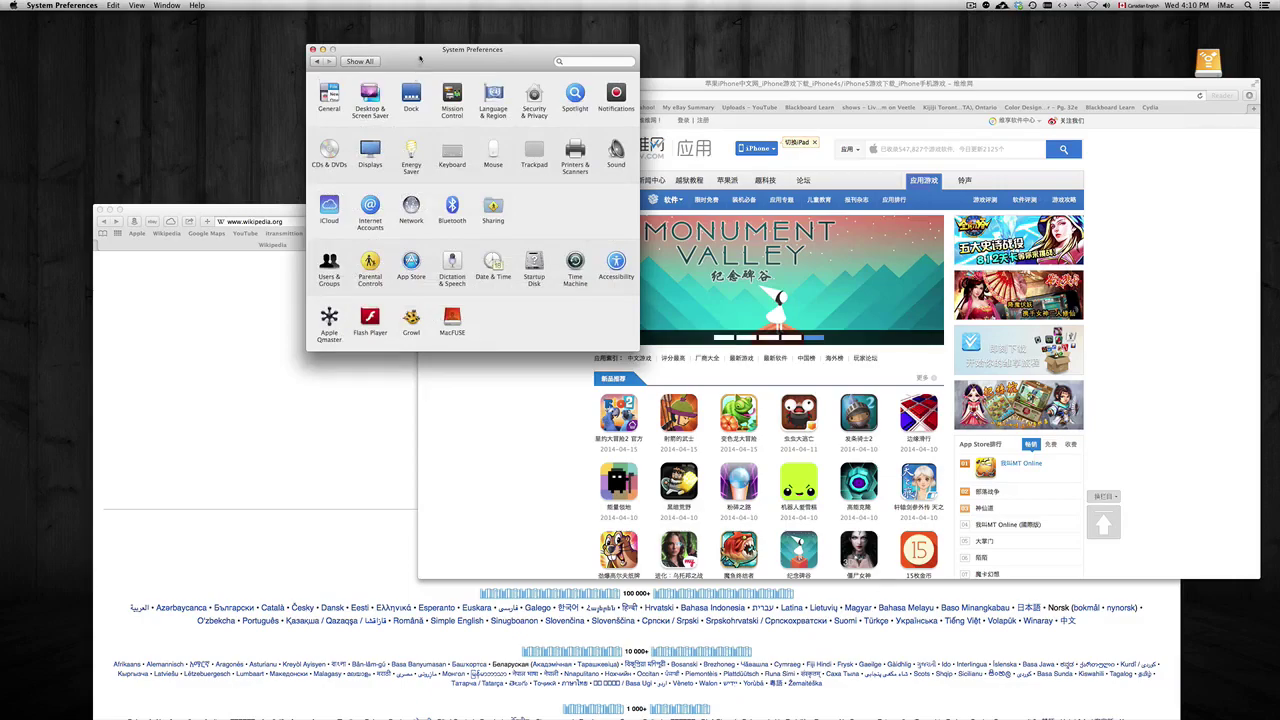
pyautogui.moveTo(420, 60); pyautogui.dragTo(422, 93)
pyautogui.click(371, 128)
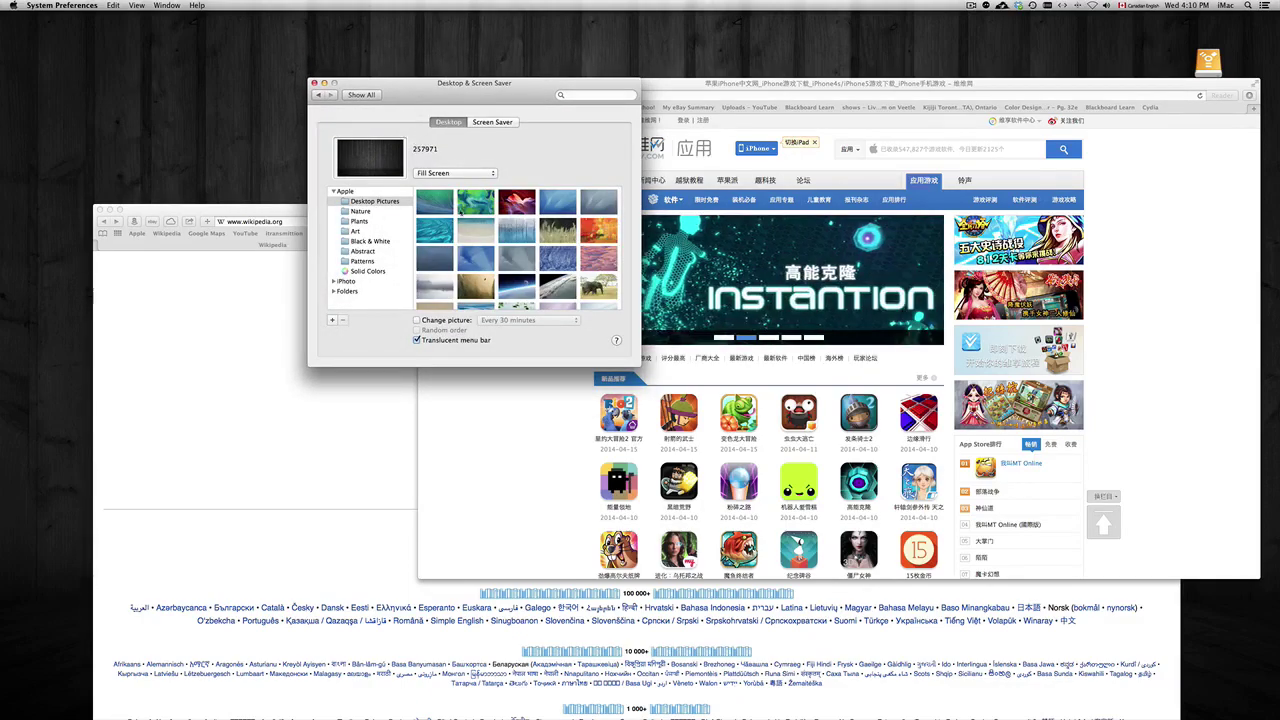
pyautogui.scroll(-10, 519, 257)
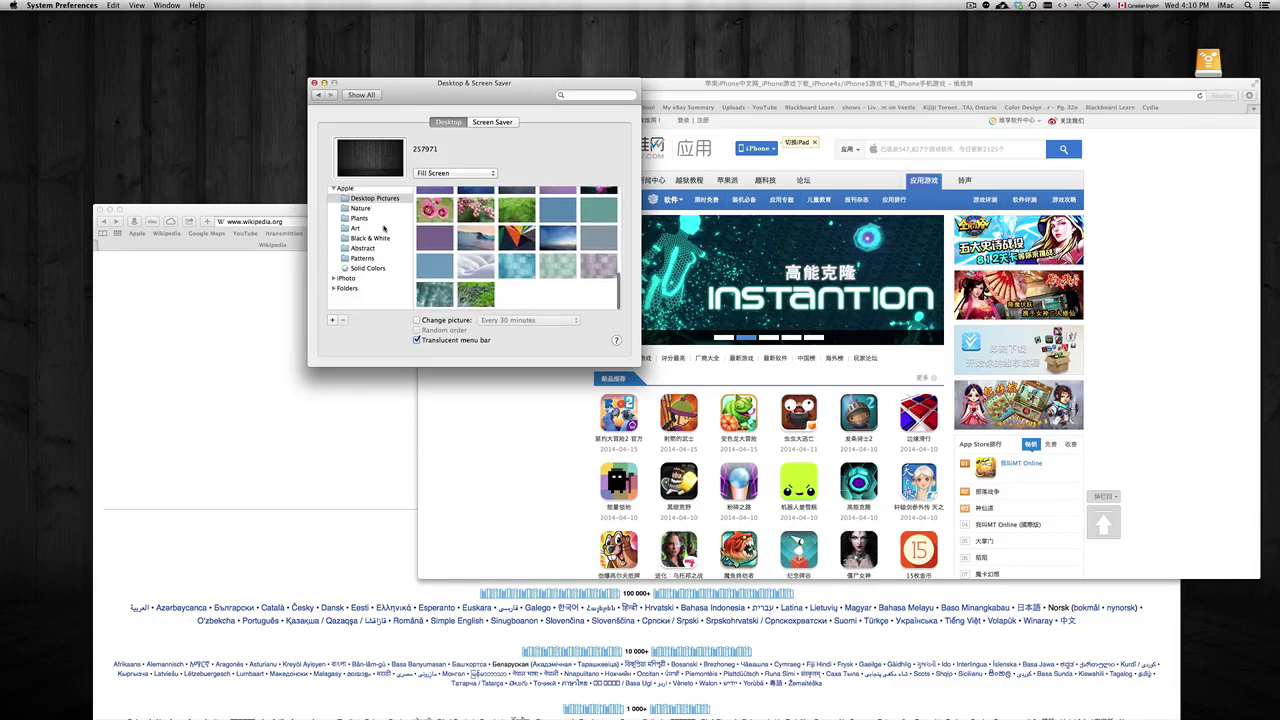
pyautogui.scroll(10, 480, 229)
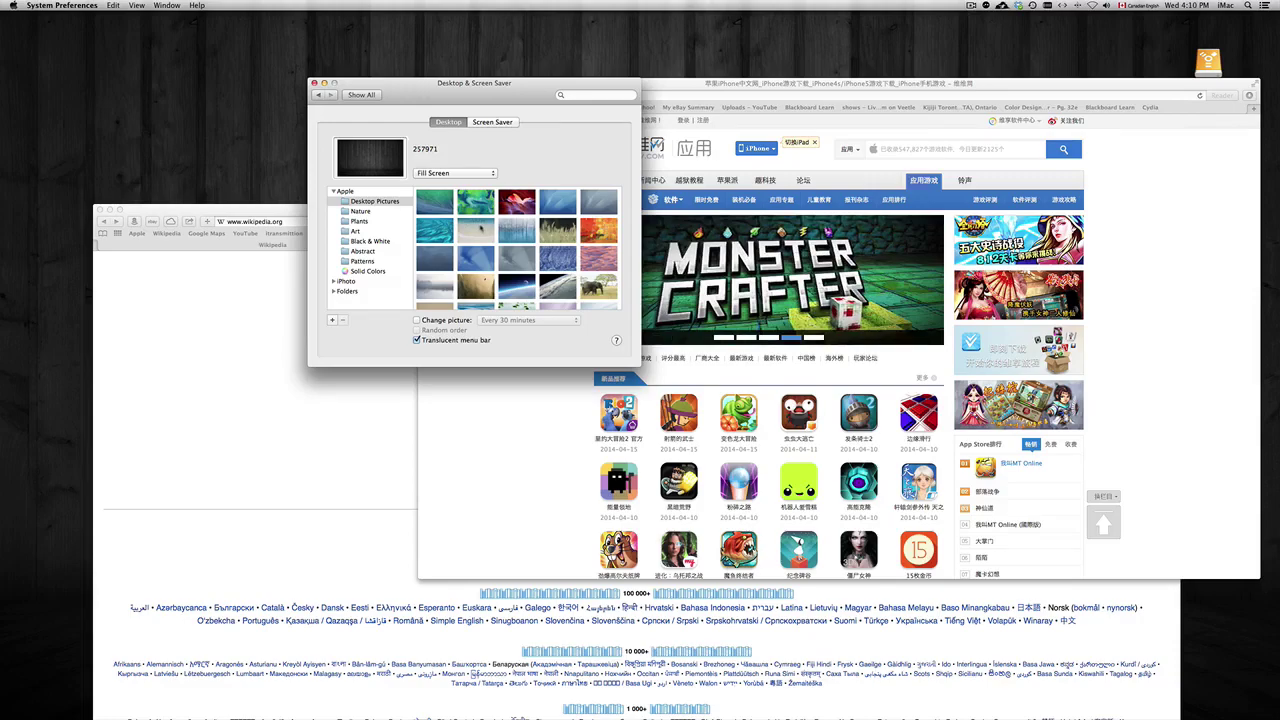
pyautogui.scroll(3, 480, 229)
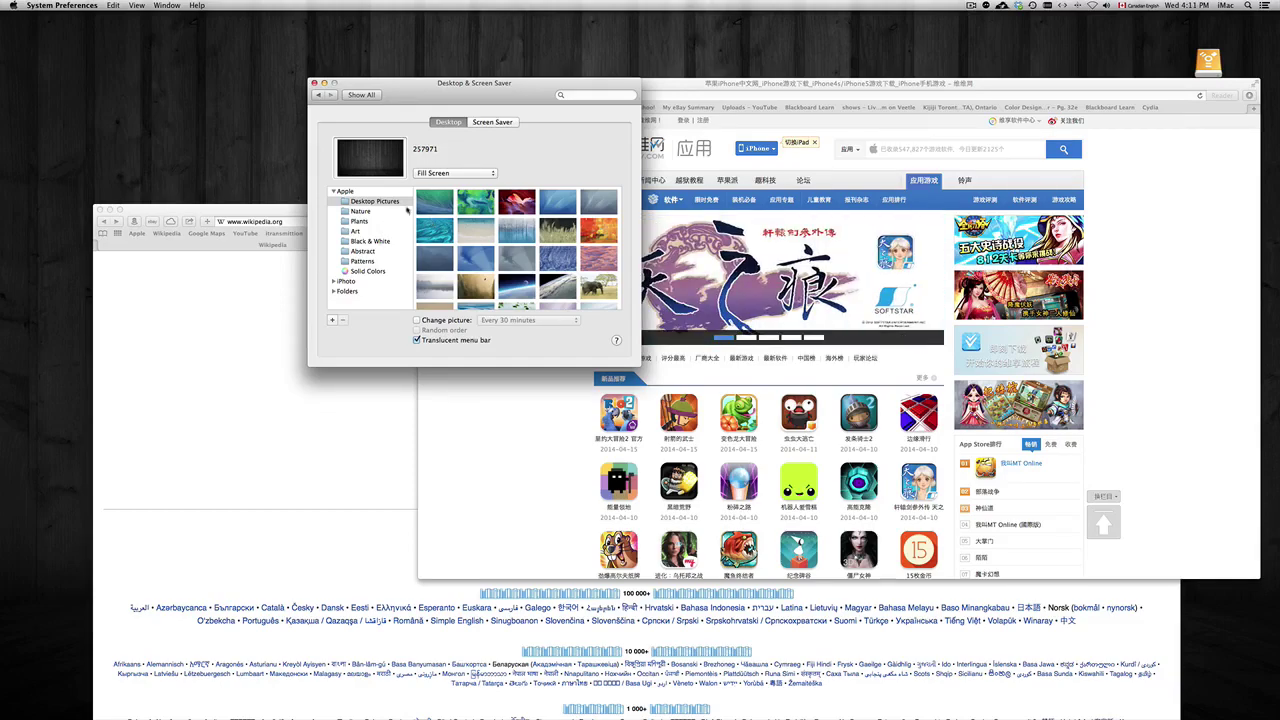
# Step: Look through the available screen savers in the Desktop & Screen Saver settings
pyautogui.click(487, 123)
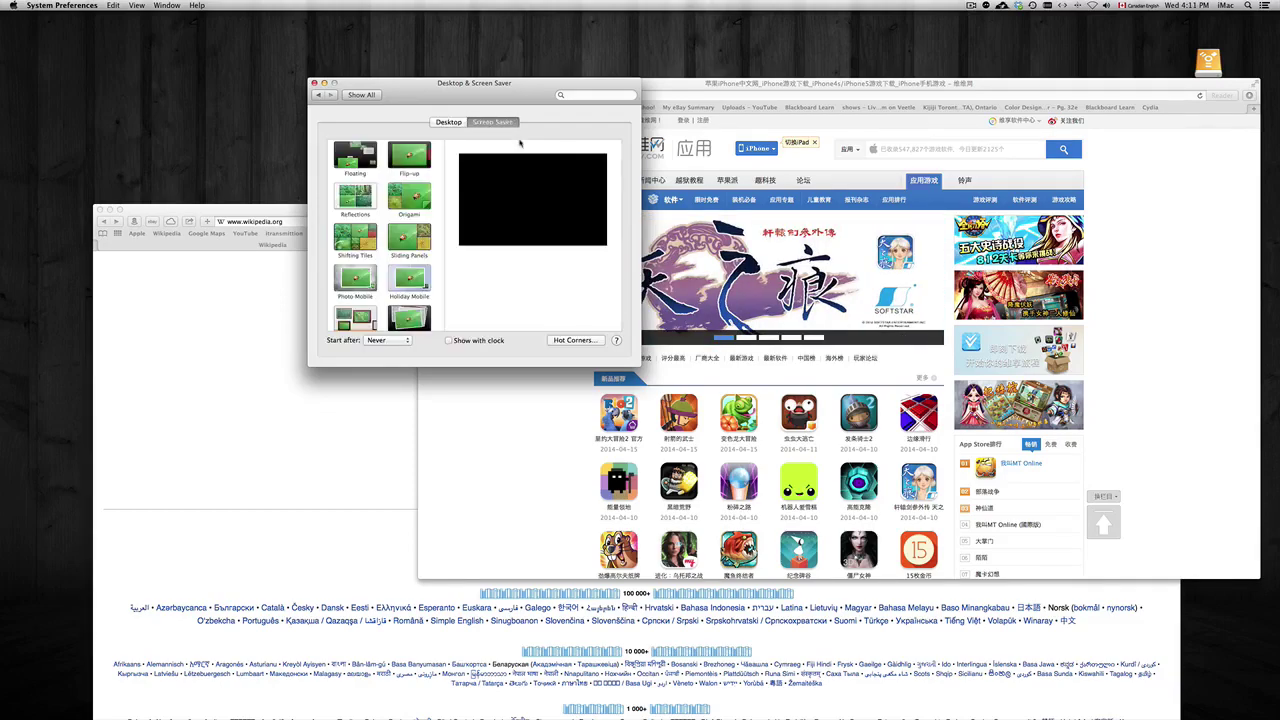
pyautogui.scroll(-1, 395, 246)
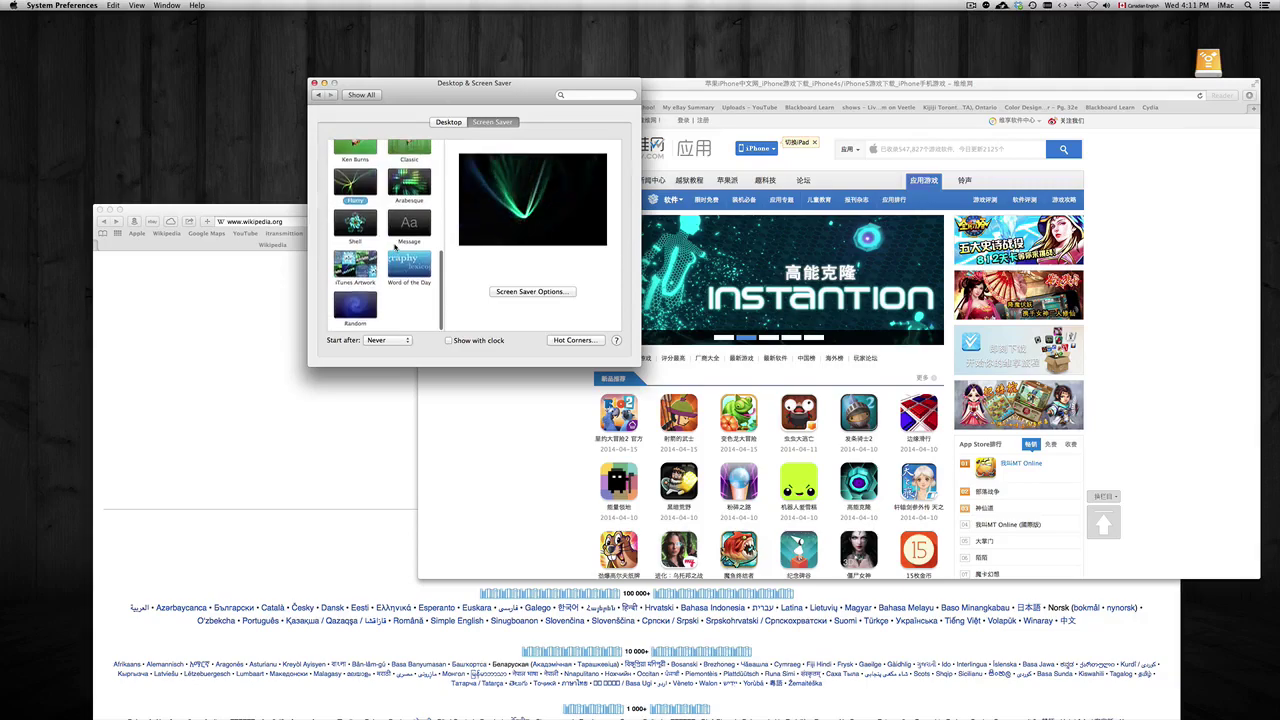
pyautogui.scroll(2, 396, 248)
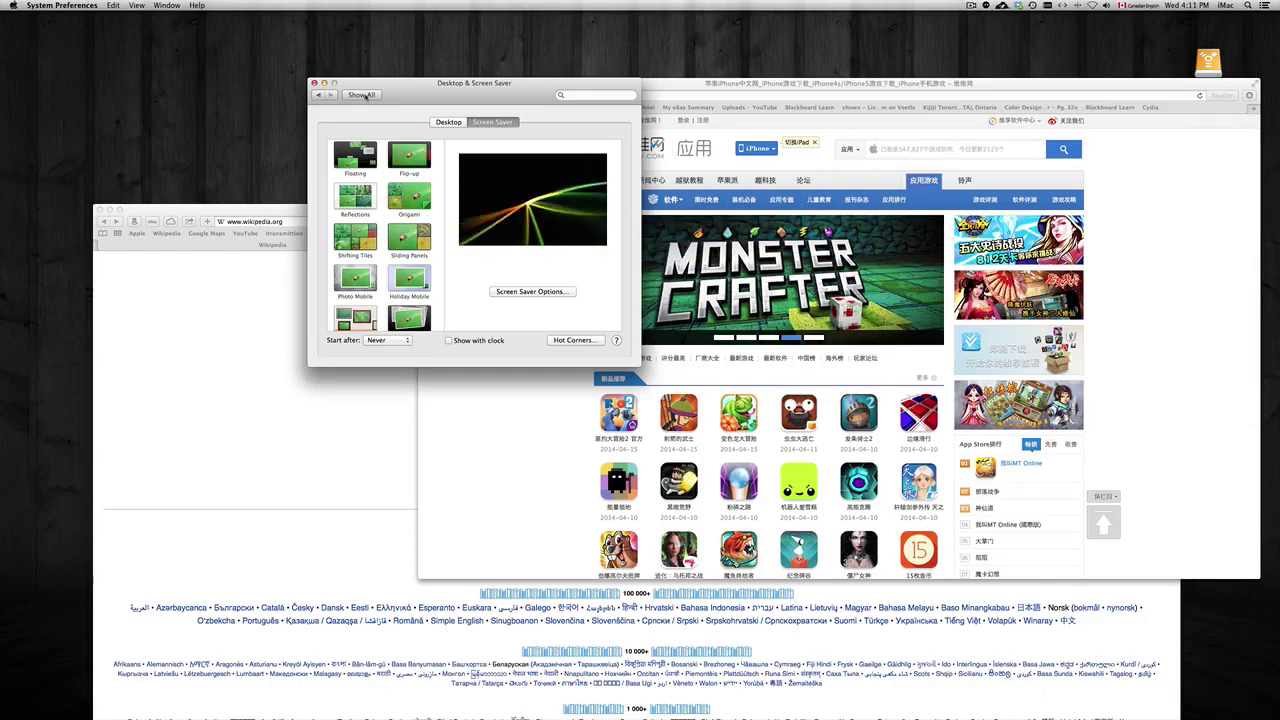
# Step: Open the Energy Saver settings and examine the computer and display sleep timings
pyautogui.click(362, 95)
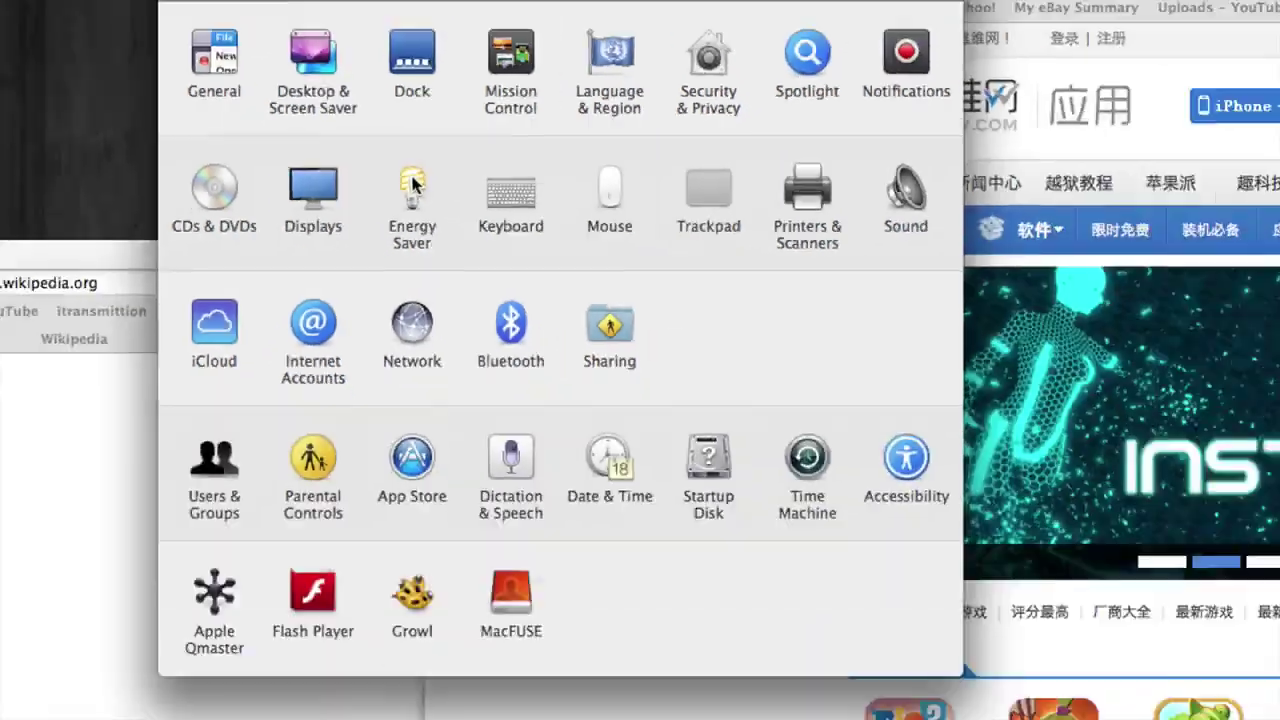
pyautogui.click(410, 171)
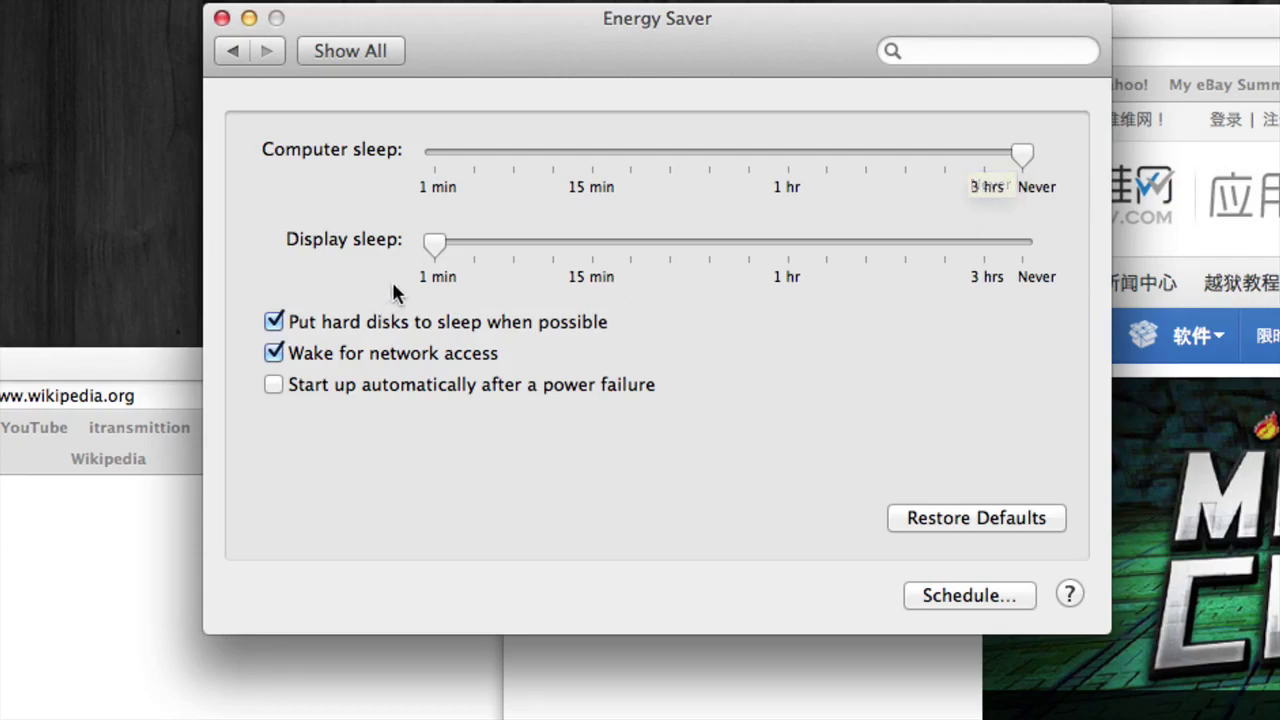
pyautogui.moveTo(428, 243)
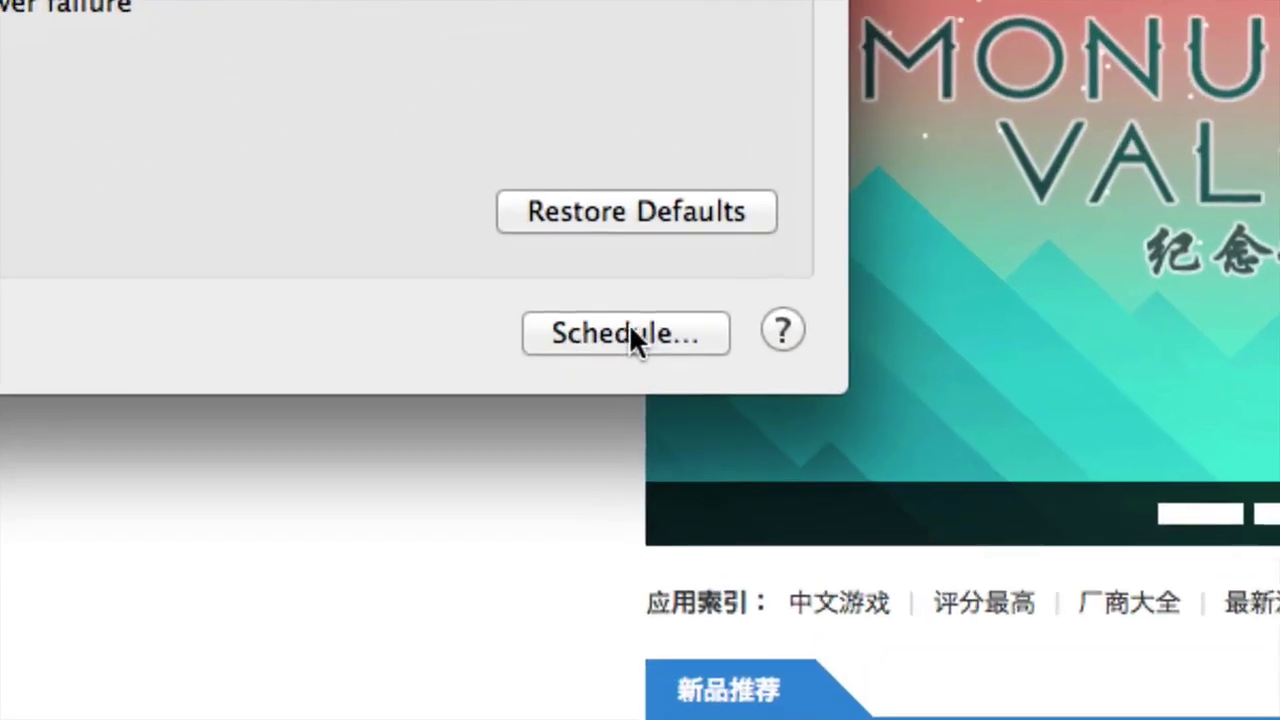
# Step: Open the Energy Saver schedule and enable a Shut Down event for Every Day
pyautogui.click(638, 330)
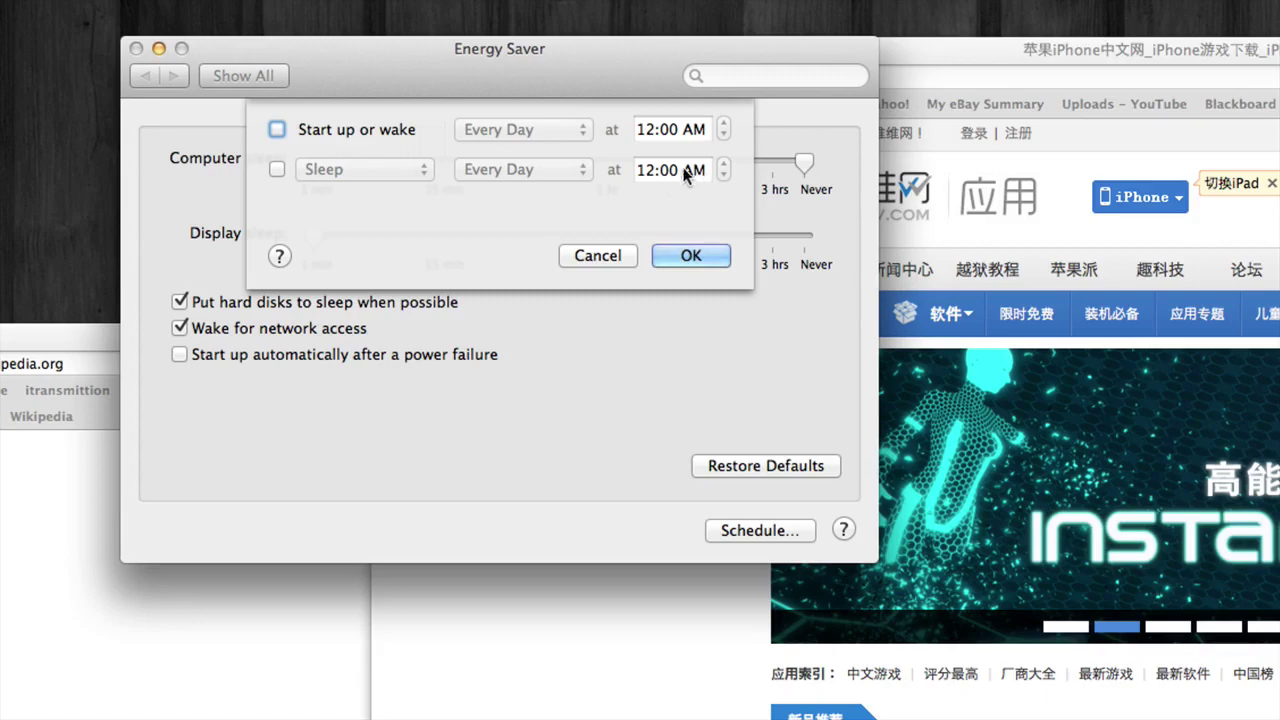
pyautogui.click(278, 169)
pyautogui.click(360, 169)
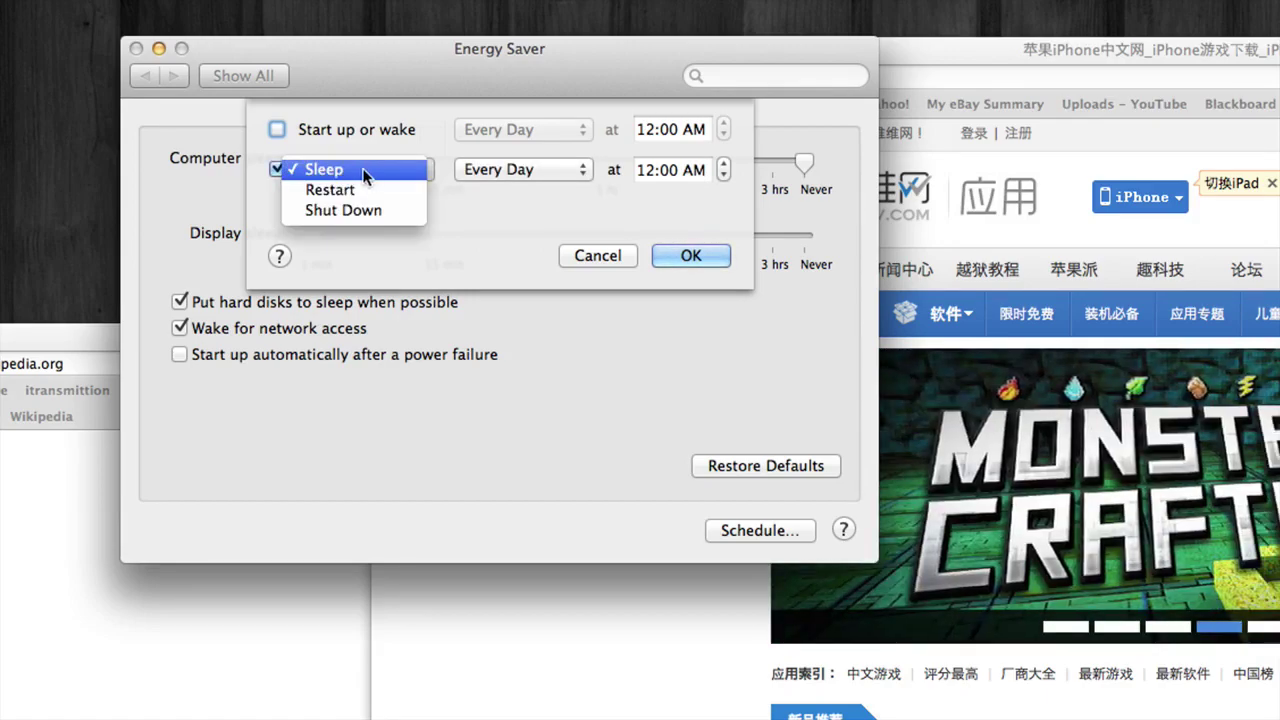
pyautogui.click(365, 212)
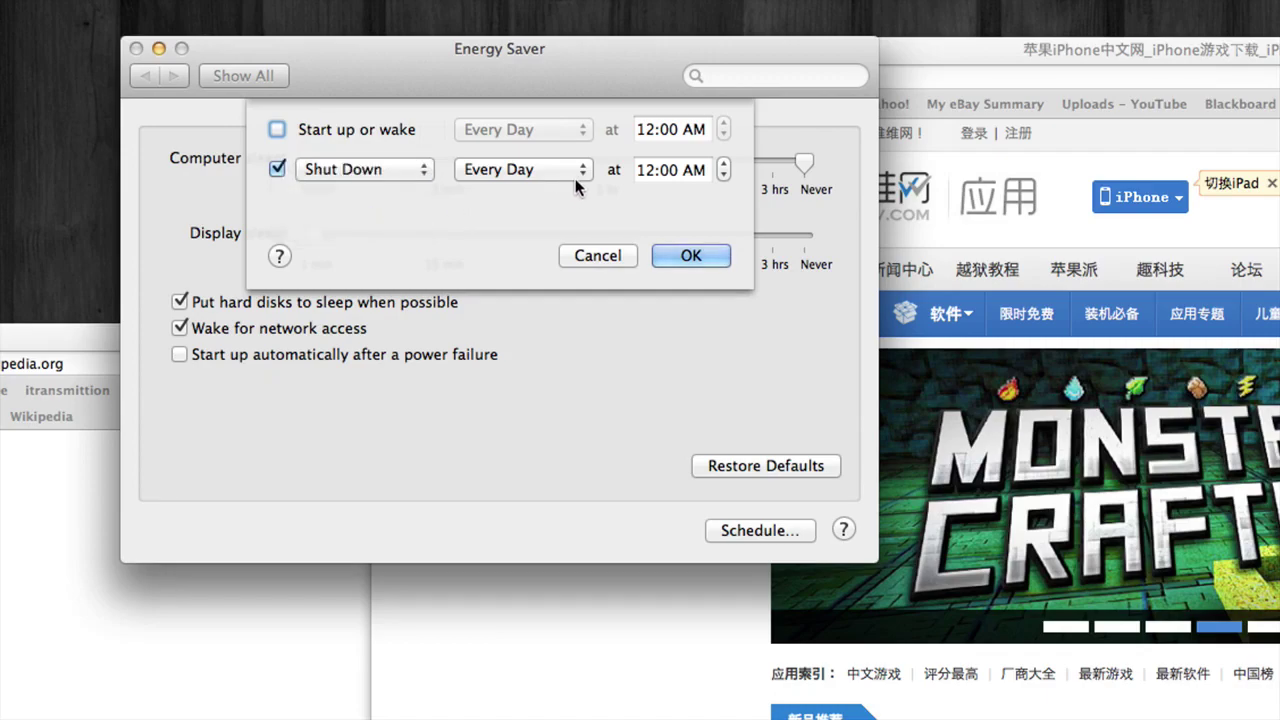
pyautogui.click(575, 176)
pyautogui.click(575, 170)
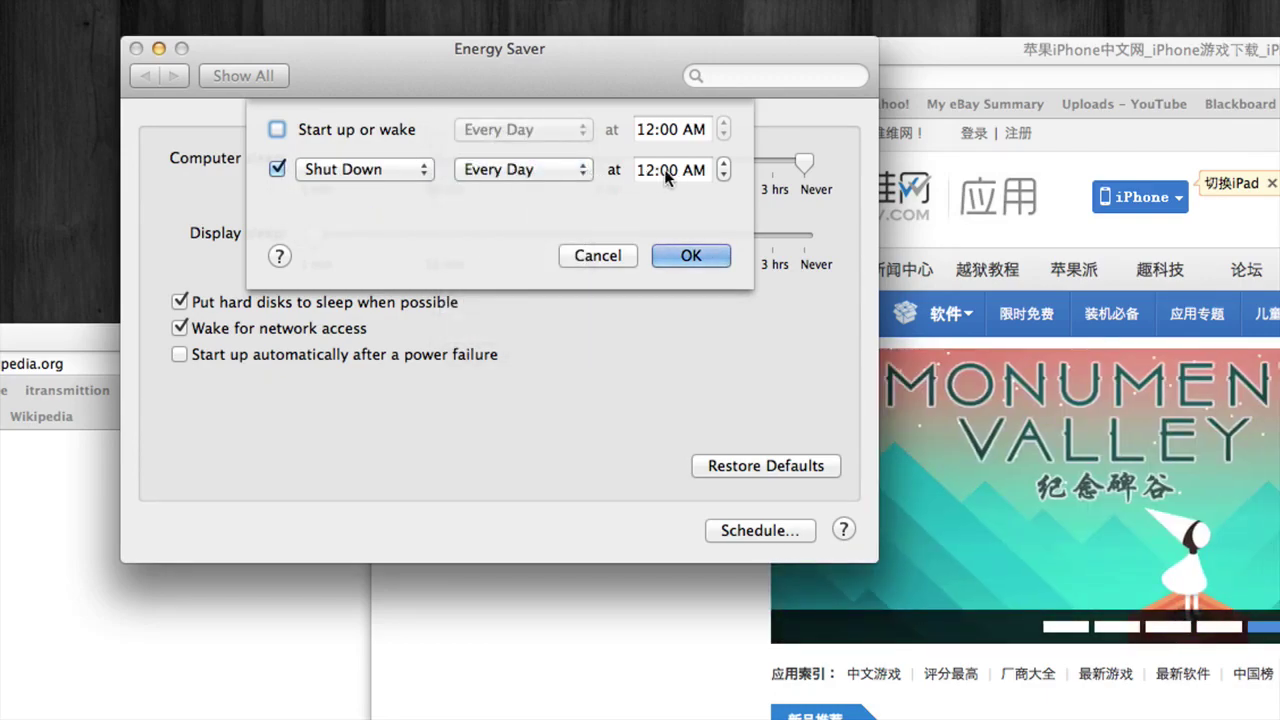
# Step: Set the scheduled shutdown time to 2:00 AM and accept the schedule
pyautogui.click(724, 176)
pyautogui.click(724, 165)
pyautogui.click(724, 165)
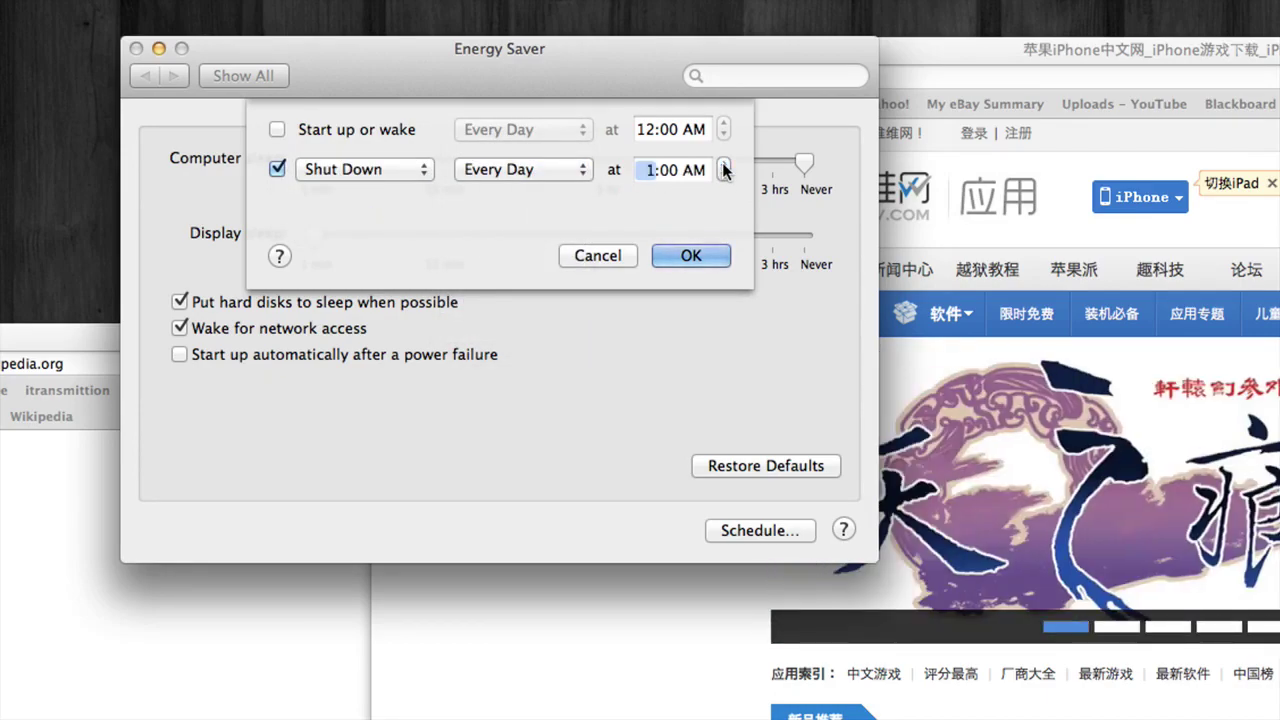
pyautogui.click(724, 165)
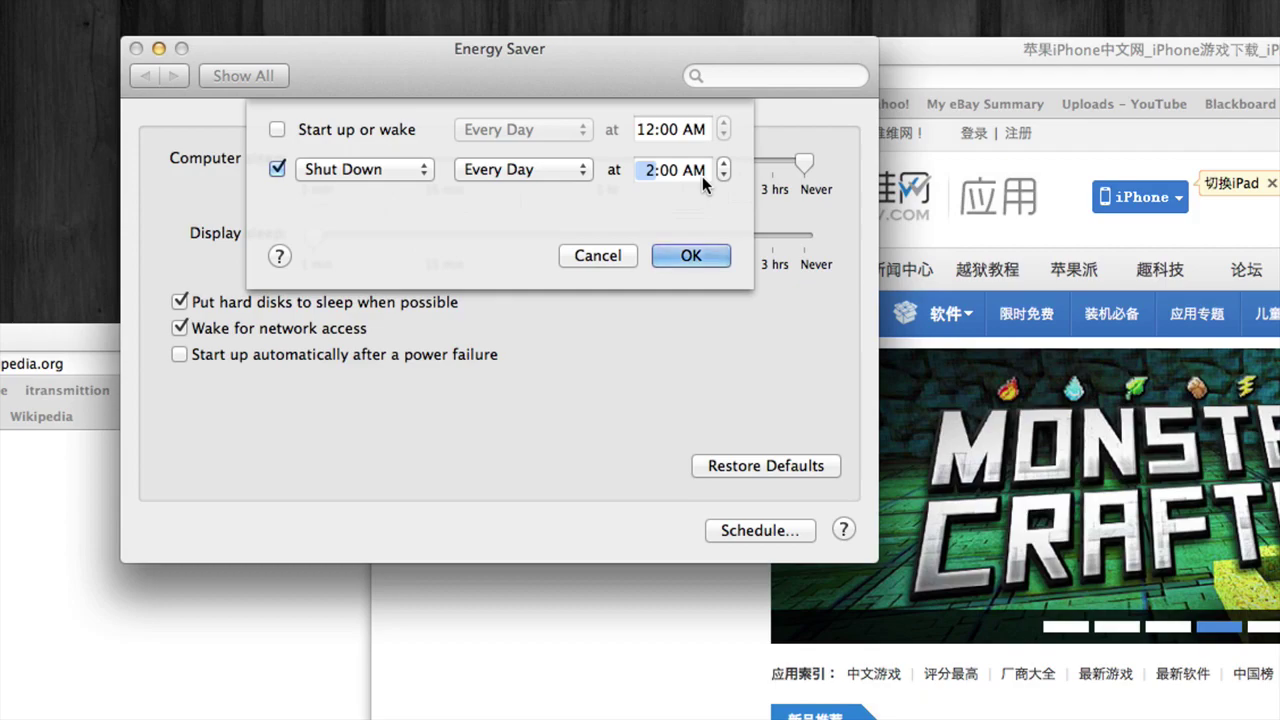
pyautogui.click(689, 252)
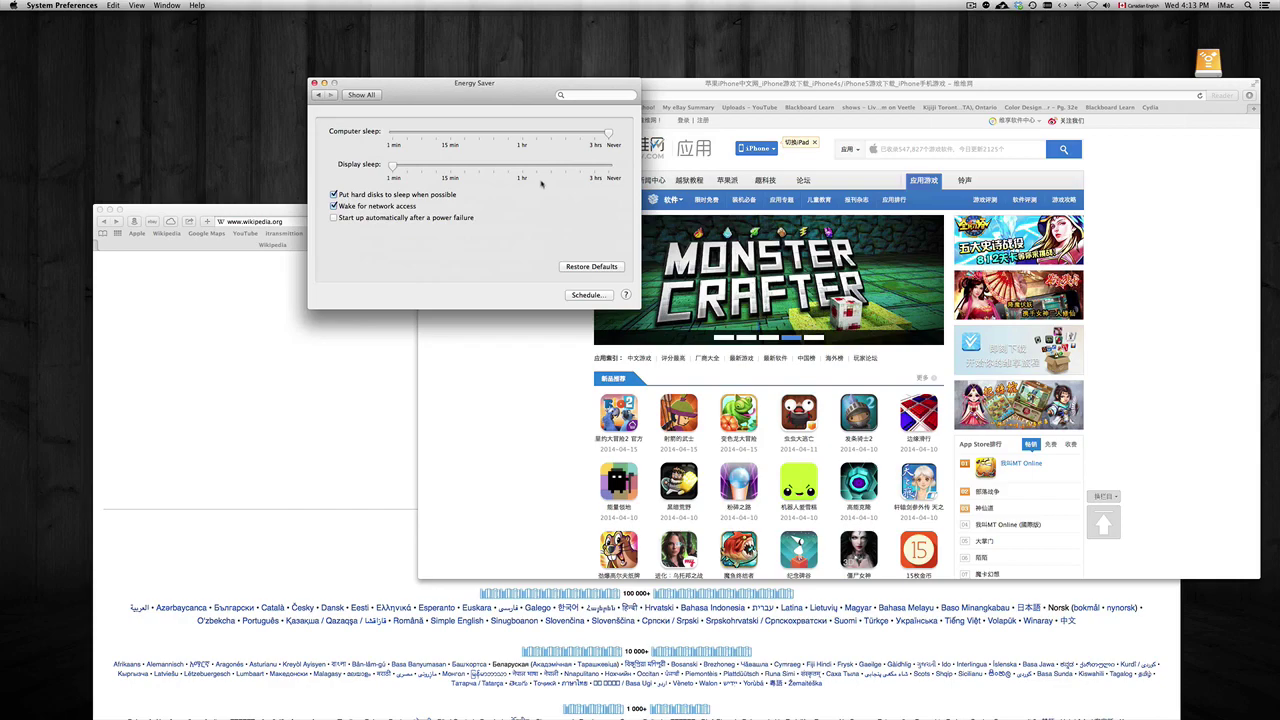
# Step: Open the keyboard input sources from Language & Region and preview the Canadian English, U.S. and Spanish layouts
pyautogui.click(352, 95)
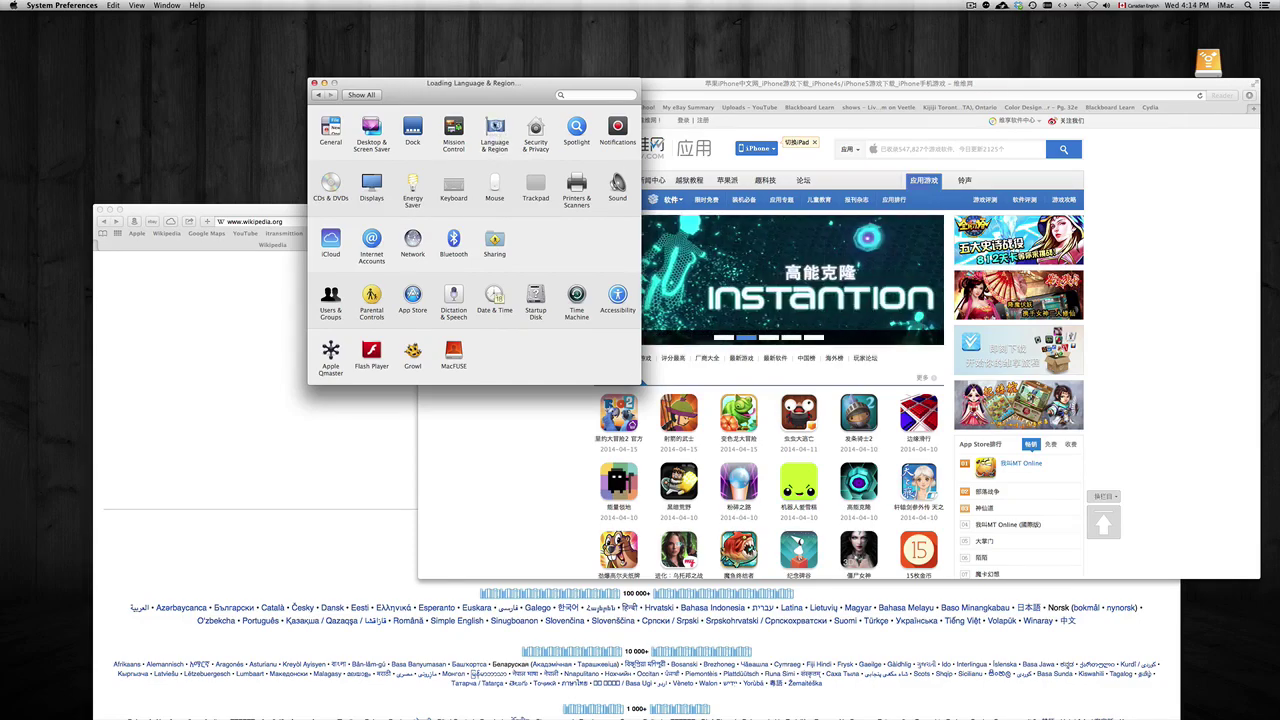
pyautogui.click(500, 135)
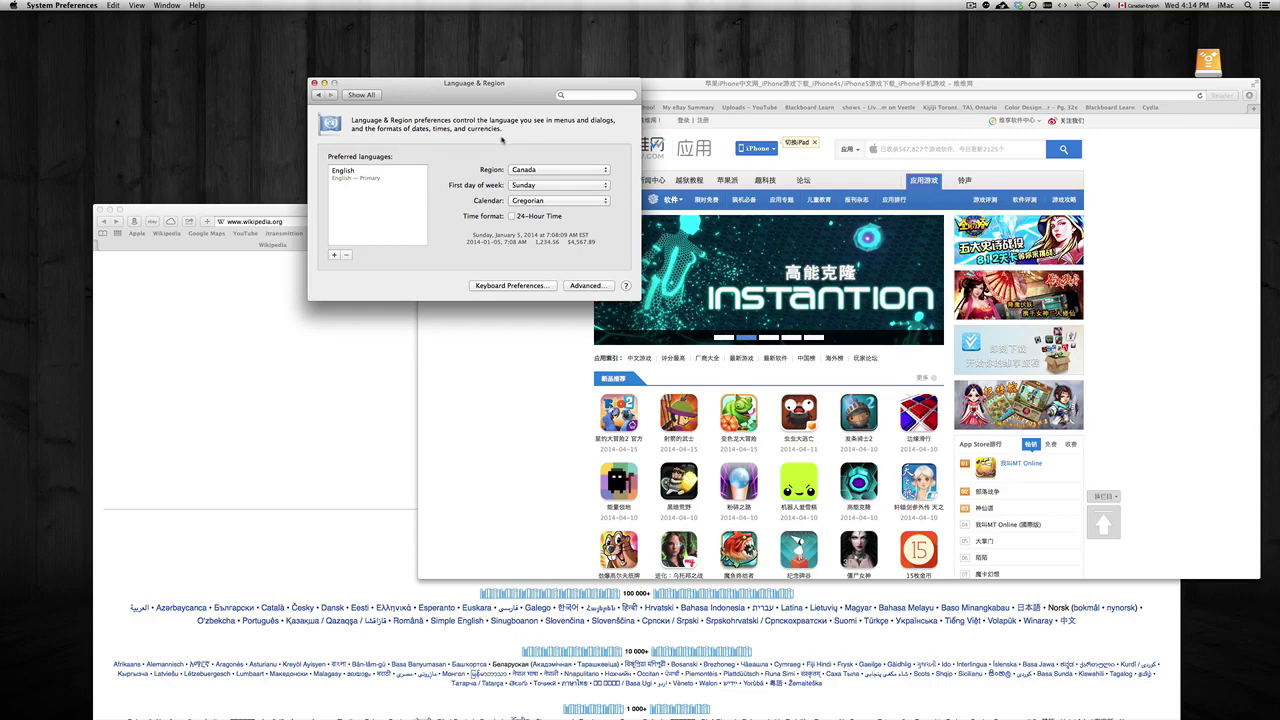
pyautogui.click(519, 286)
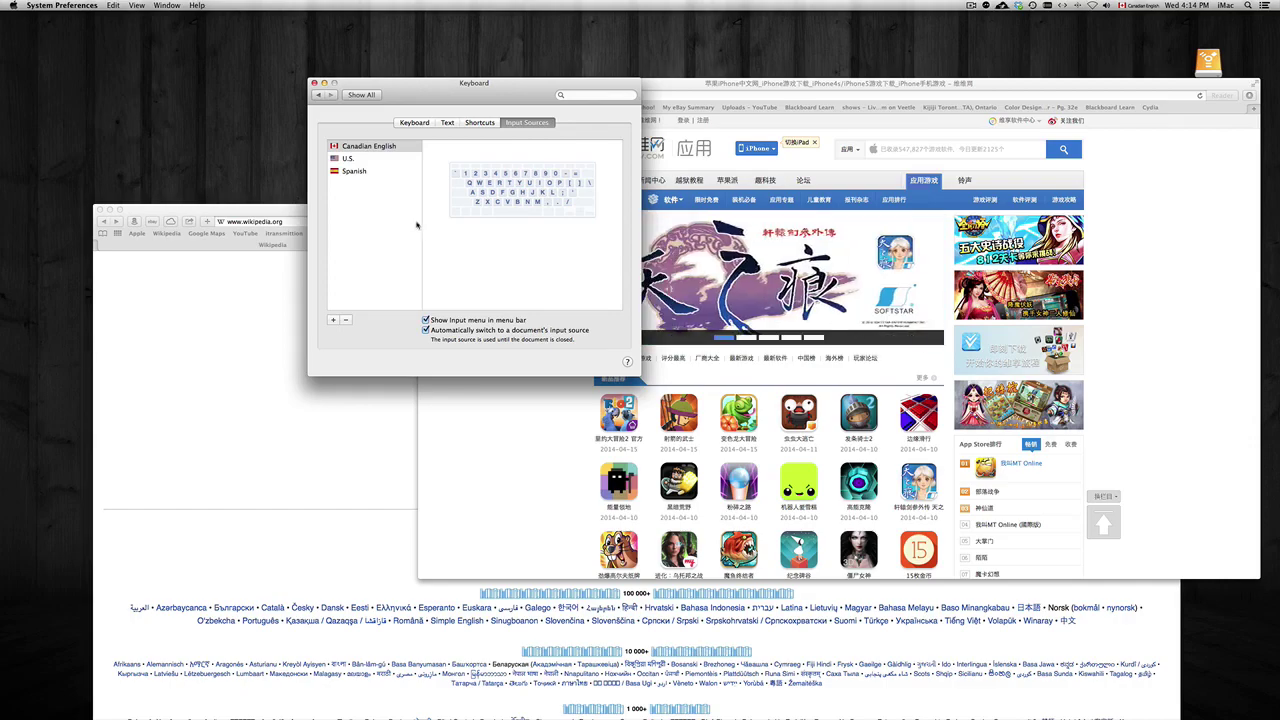
pyautogui.click(361, 159)
pyautogui.click(371, 148)
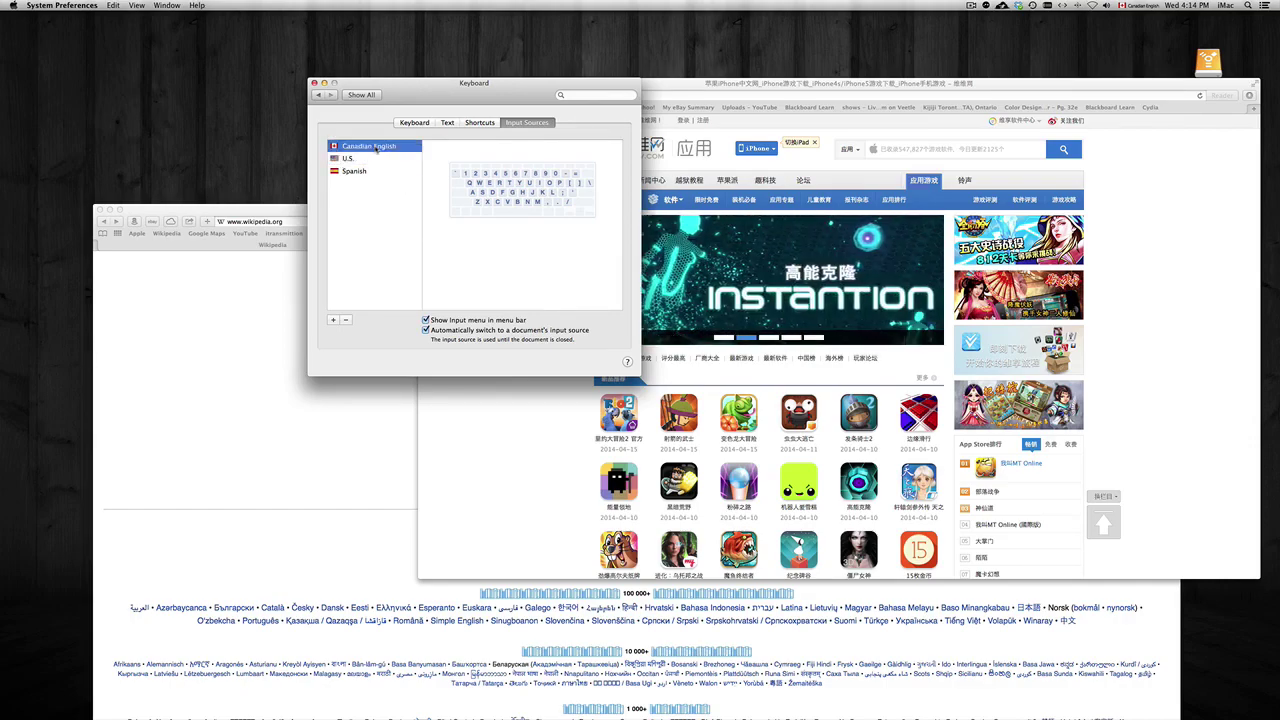
pyautogui.click(359, 162)
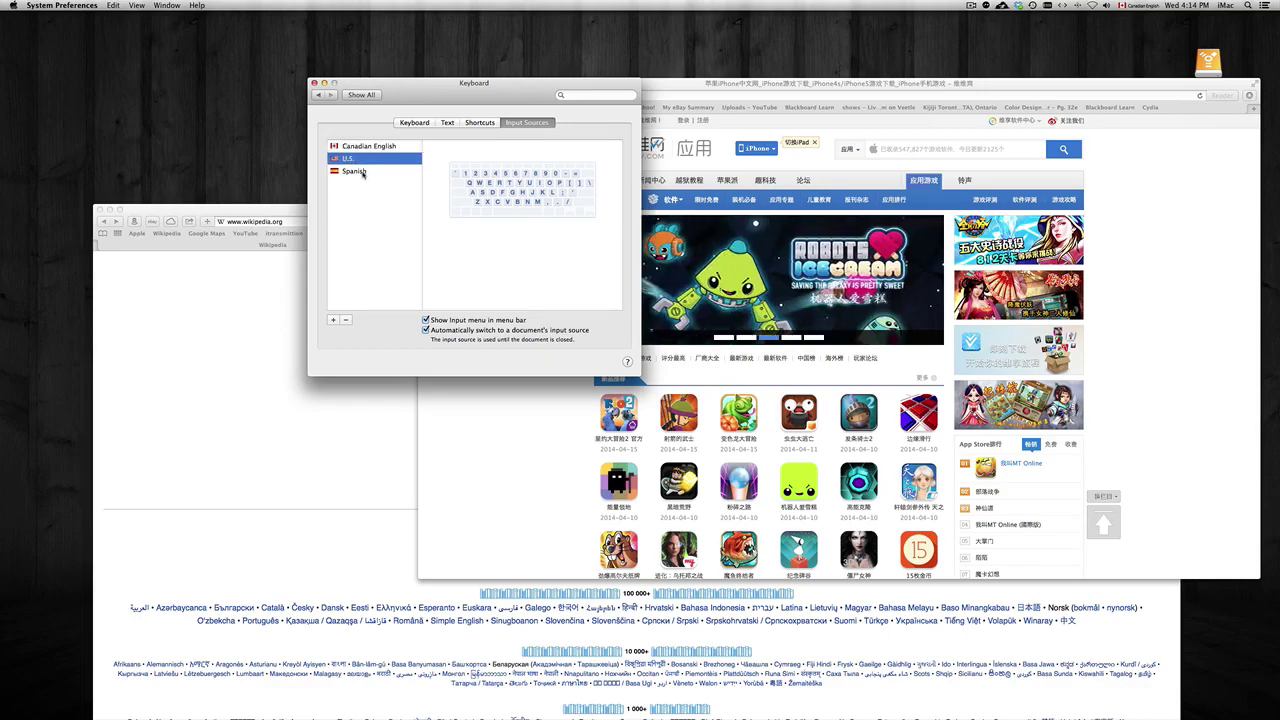
pyautogui.click(363, 172)
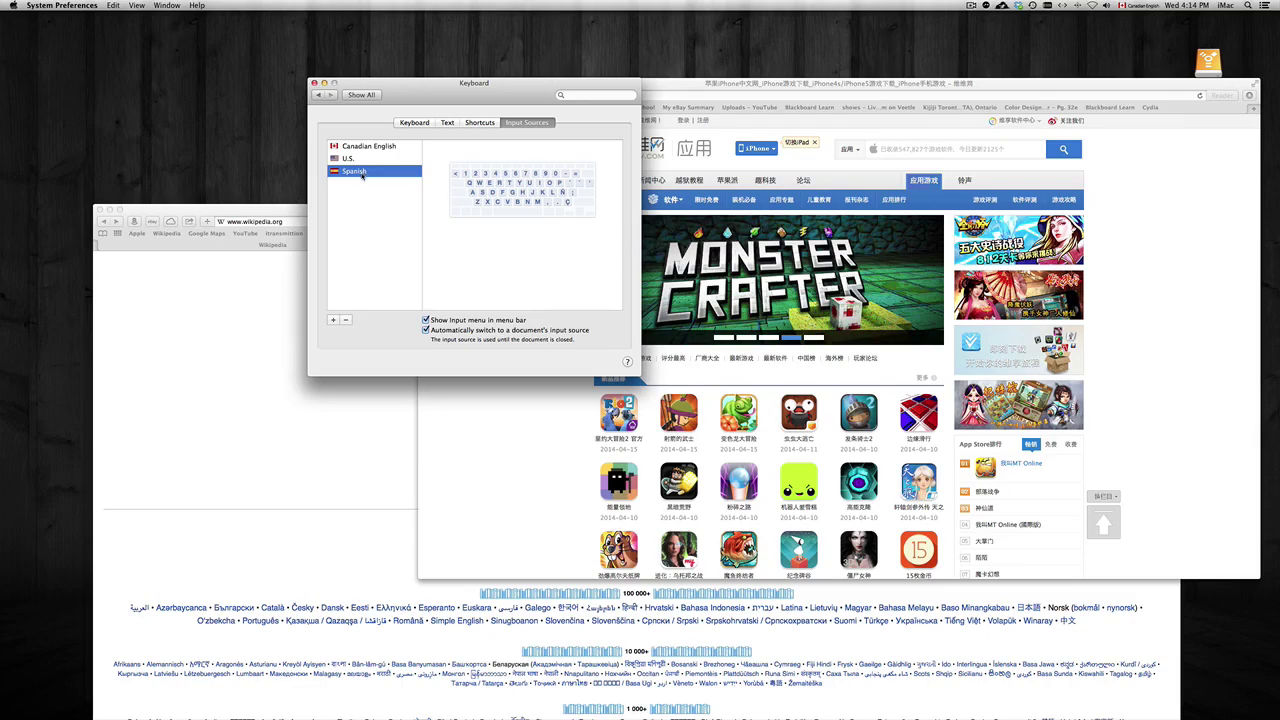
# Step: Browse the input sources that can be added without adding one, check the Input Sources shortcuts, and close the Keyboard settings
pyautogui.click(334, 321)
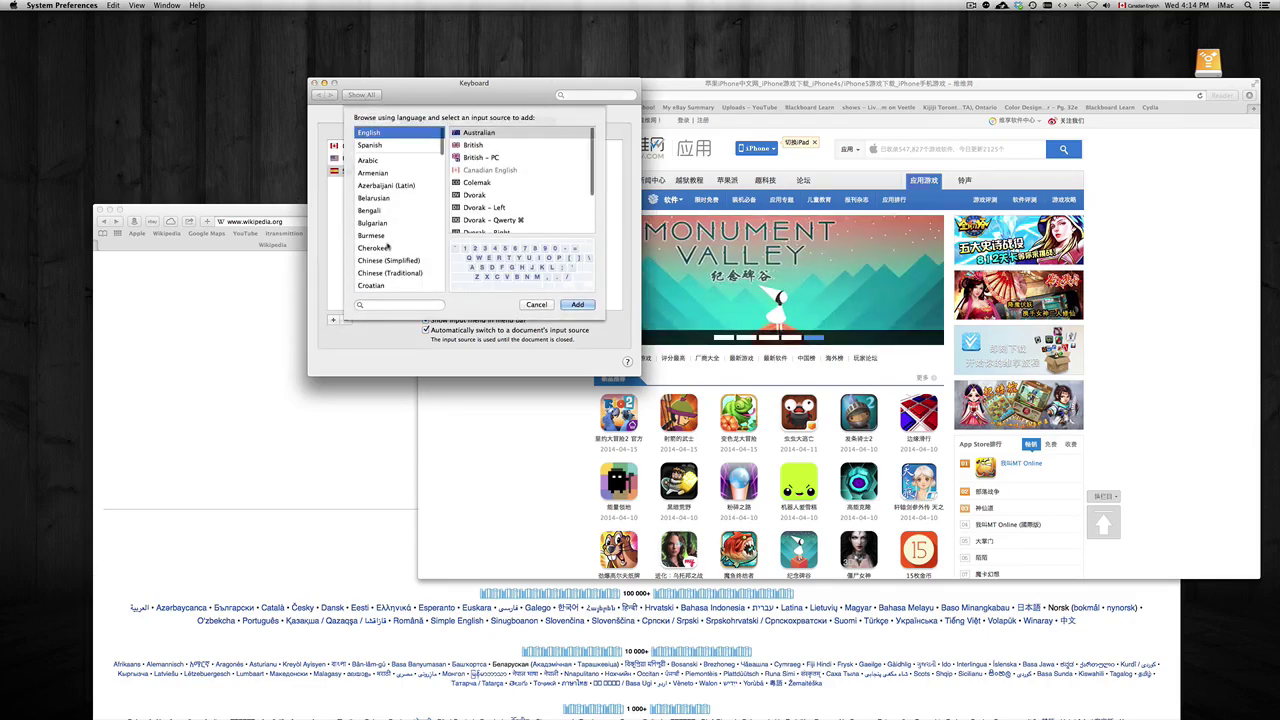
pyautogui.scroll(2, 387, 246)
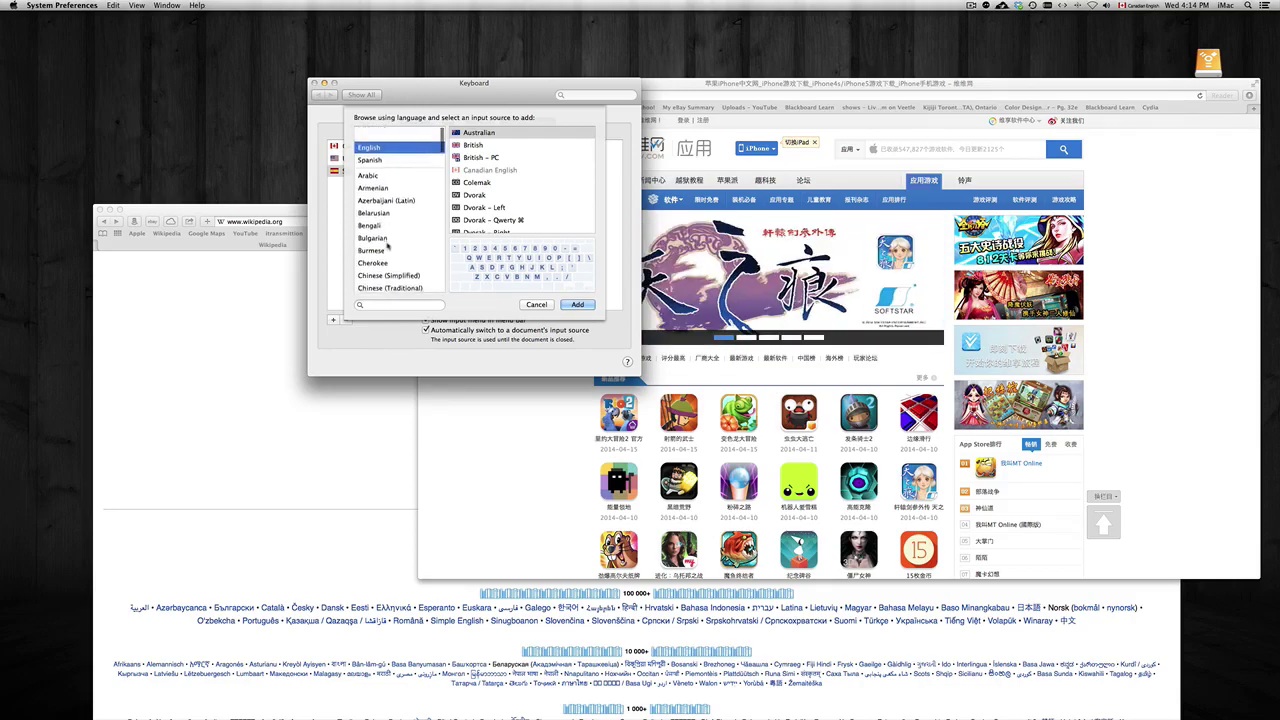
pyautogui.click(535, 305)
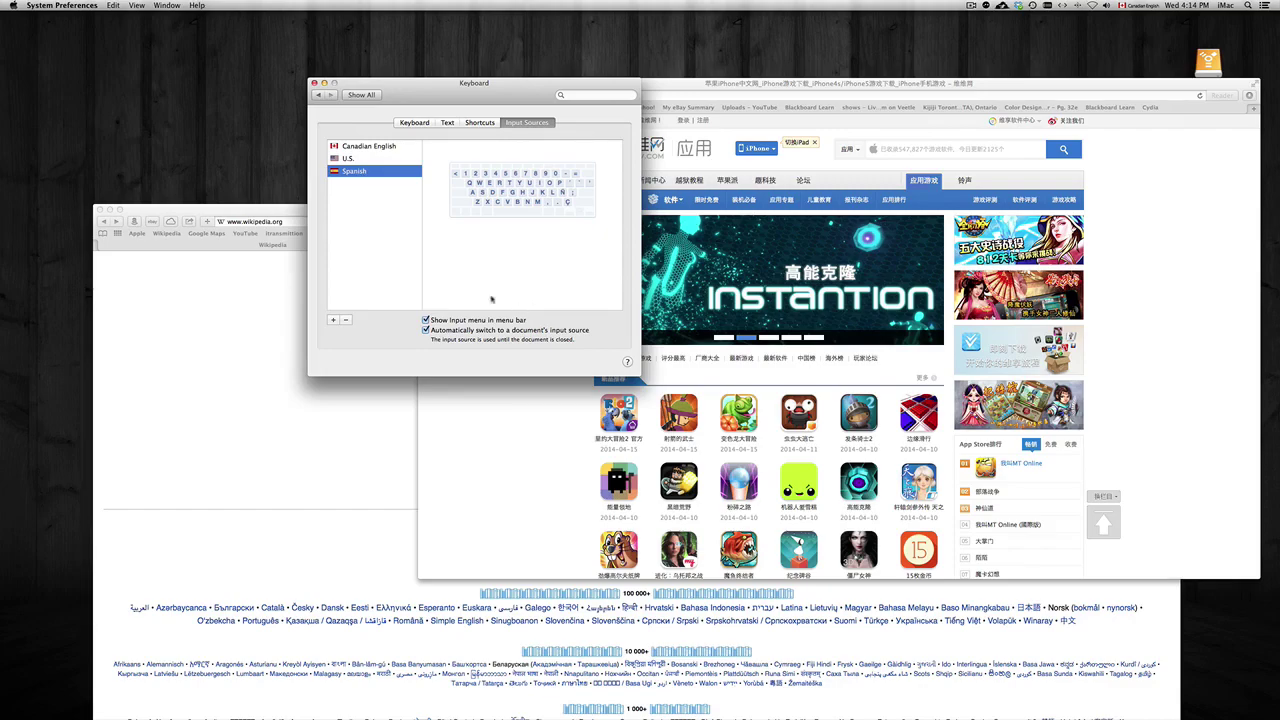
pyautogui.click(480, 123)
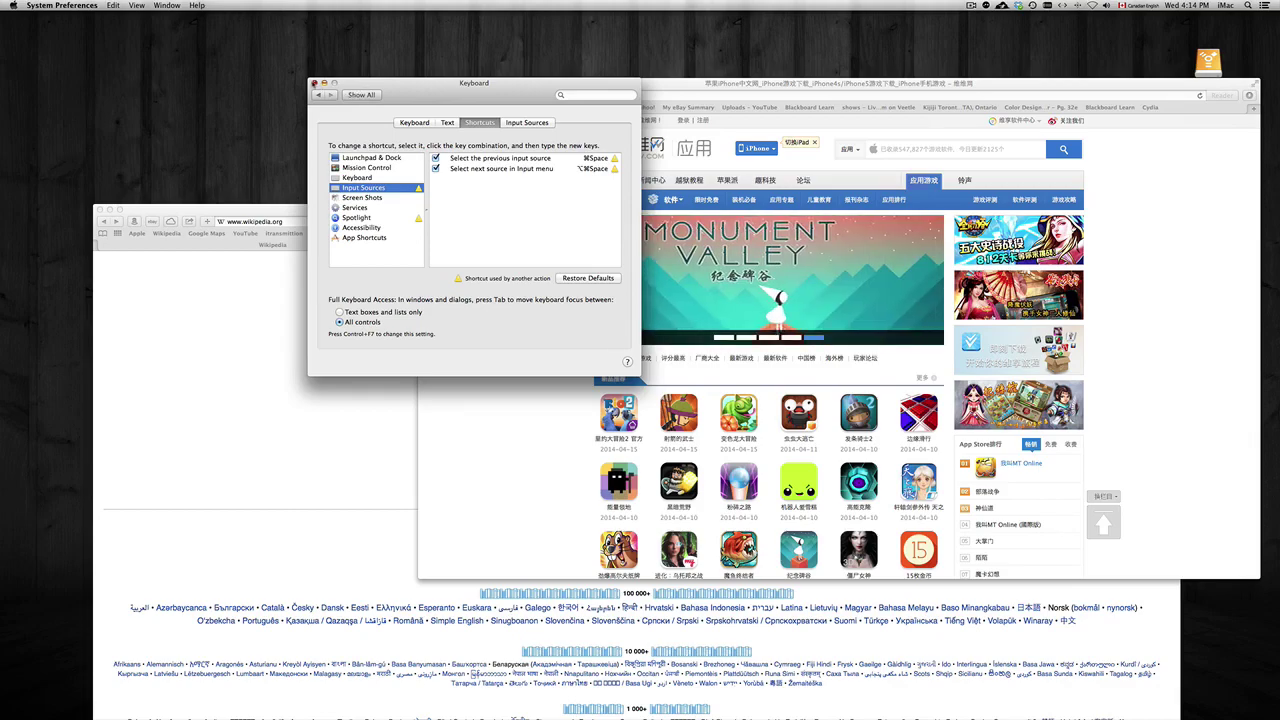
pyautogui.click(313, 83)
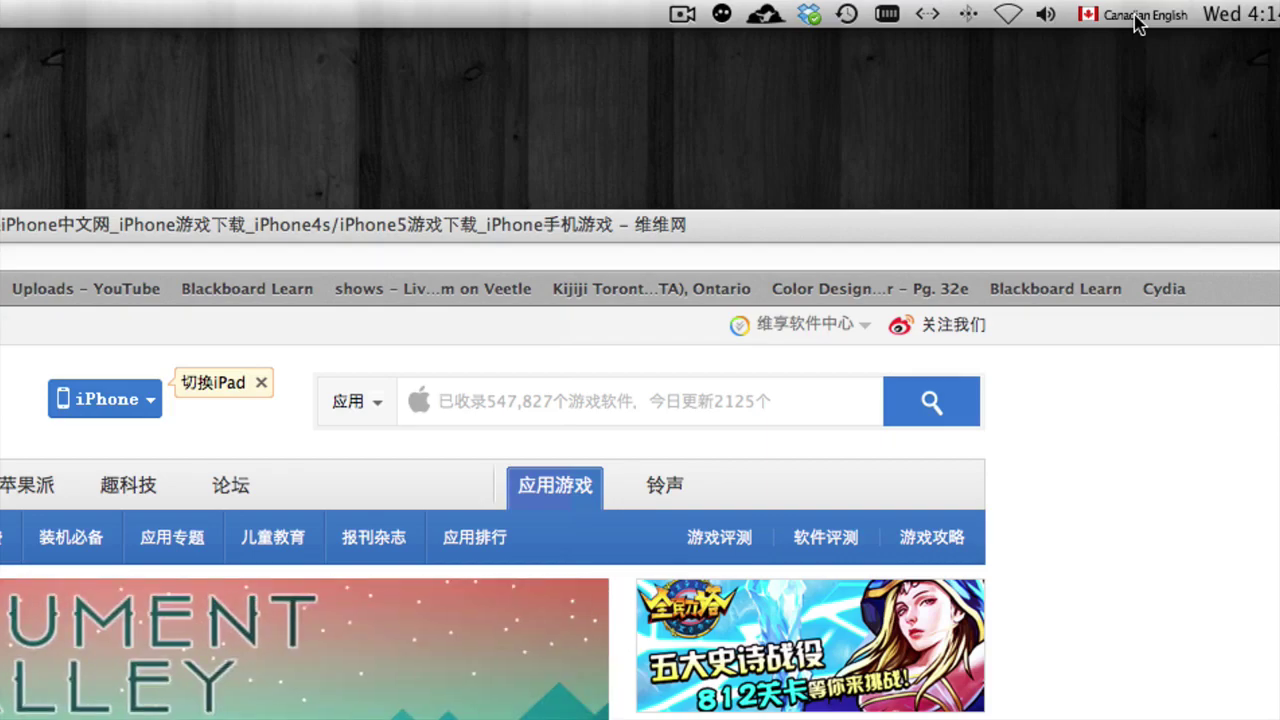
# Step: Set the keyboard input source to Spanish and move the appvv.com Safari window closer to the middle of the desktop
pyautogui.click(1137, 16)
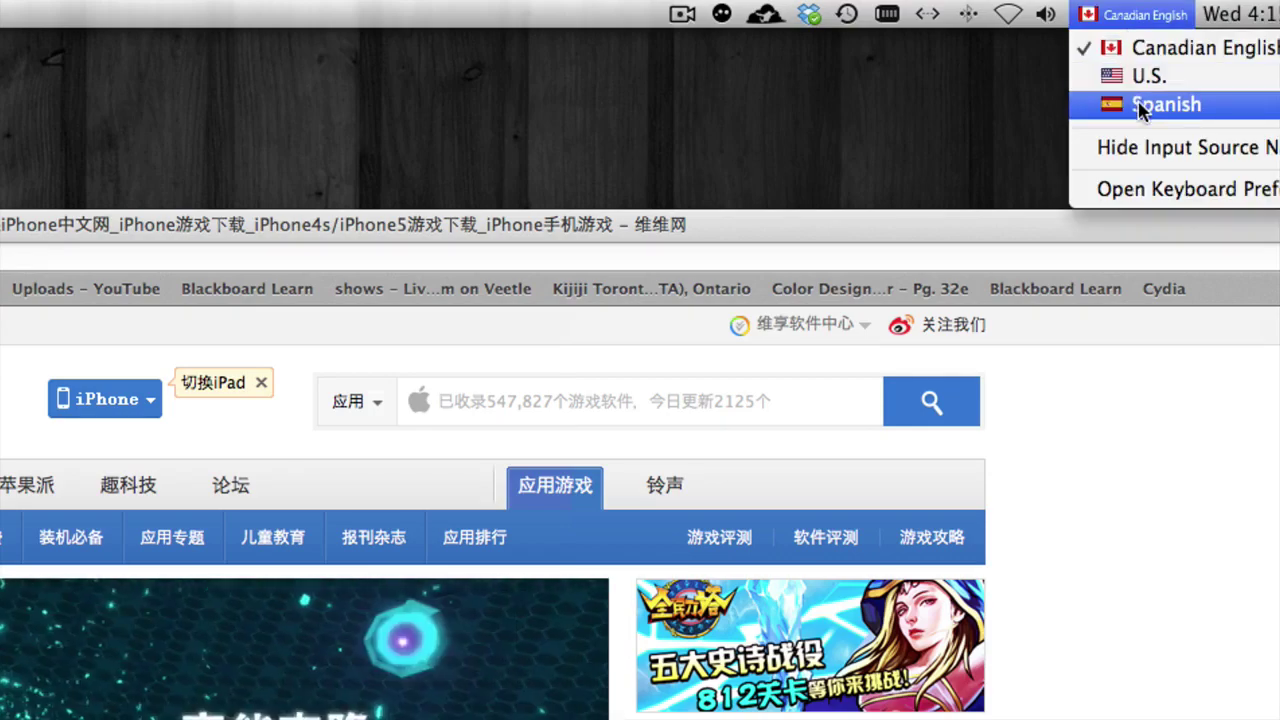
pyautogui.click(1143, 106)
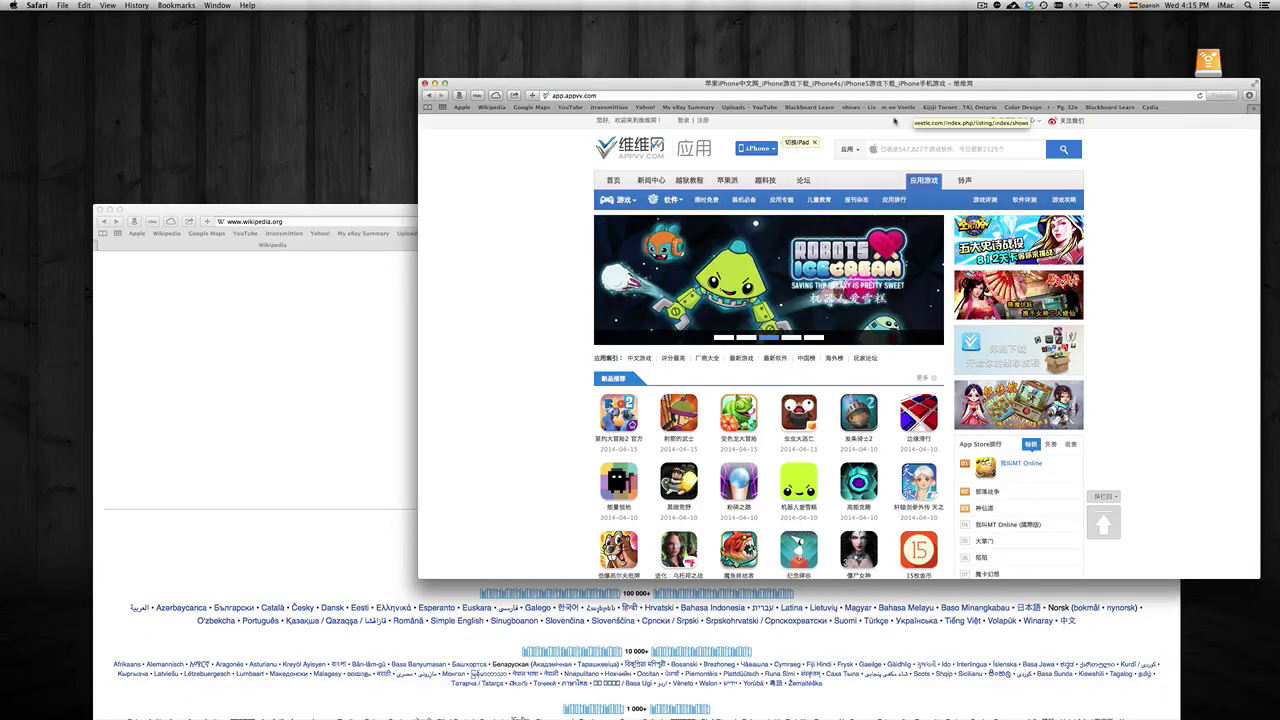
pyautogui.moveTo(900, 84); pyautogui.dragTo(732, 78)
pyautogui.press('super+space')
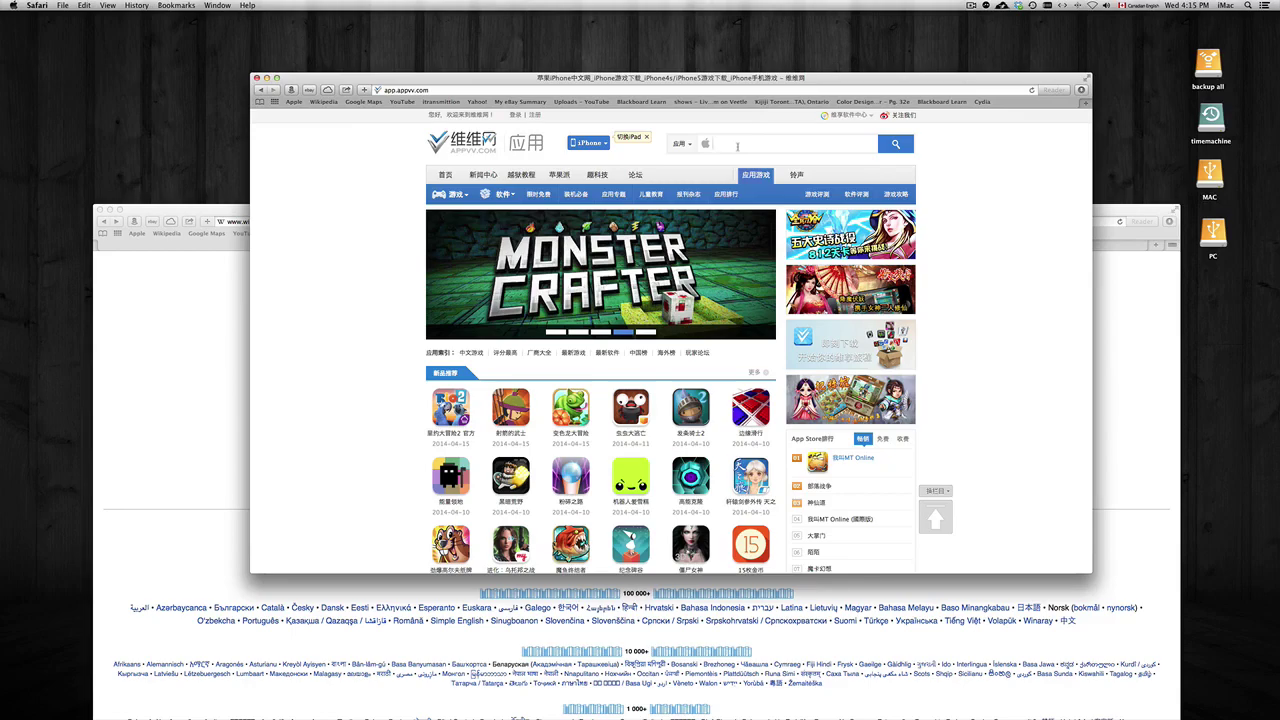
pyautogui.click(1137, 8)
pyautogui.click(1148, 39)
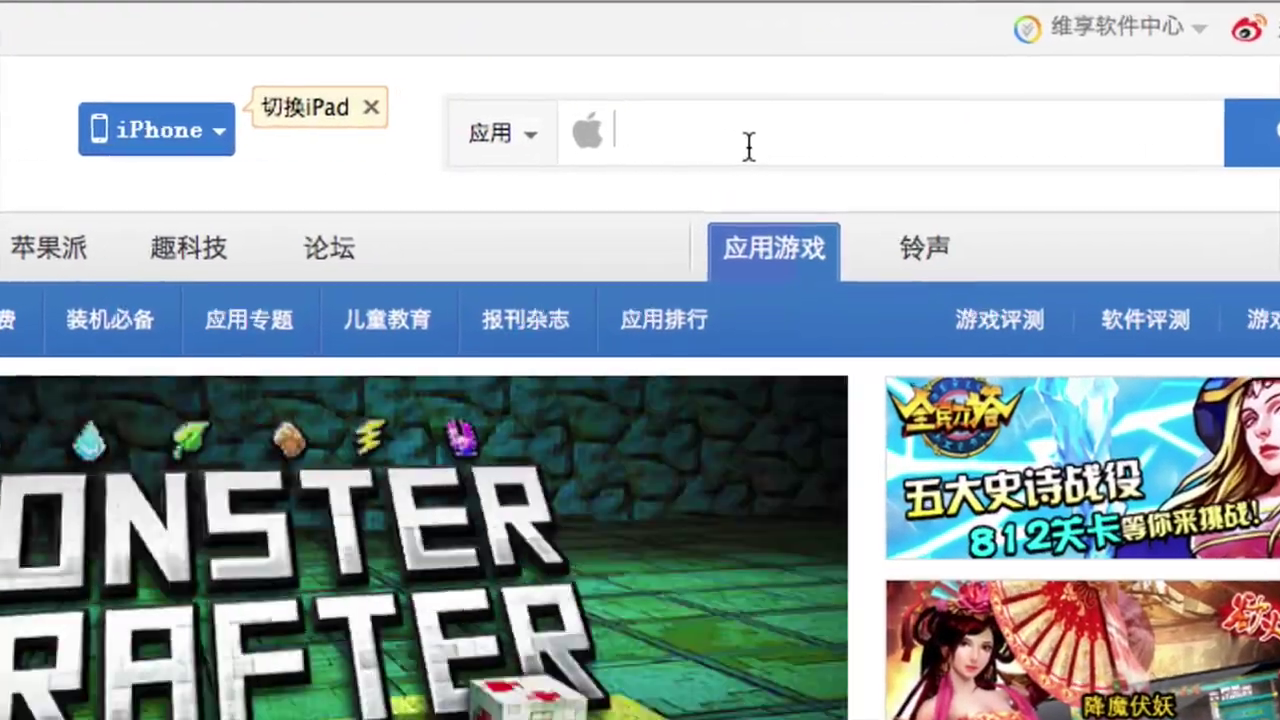
# Step: Enter a run of lowercase and uppercase ñ characters in the appvv.com search field to try the Spanish layout
pyautogui.write('ñ')
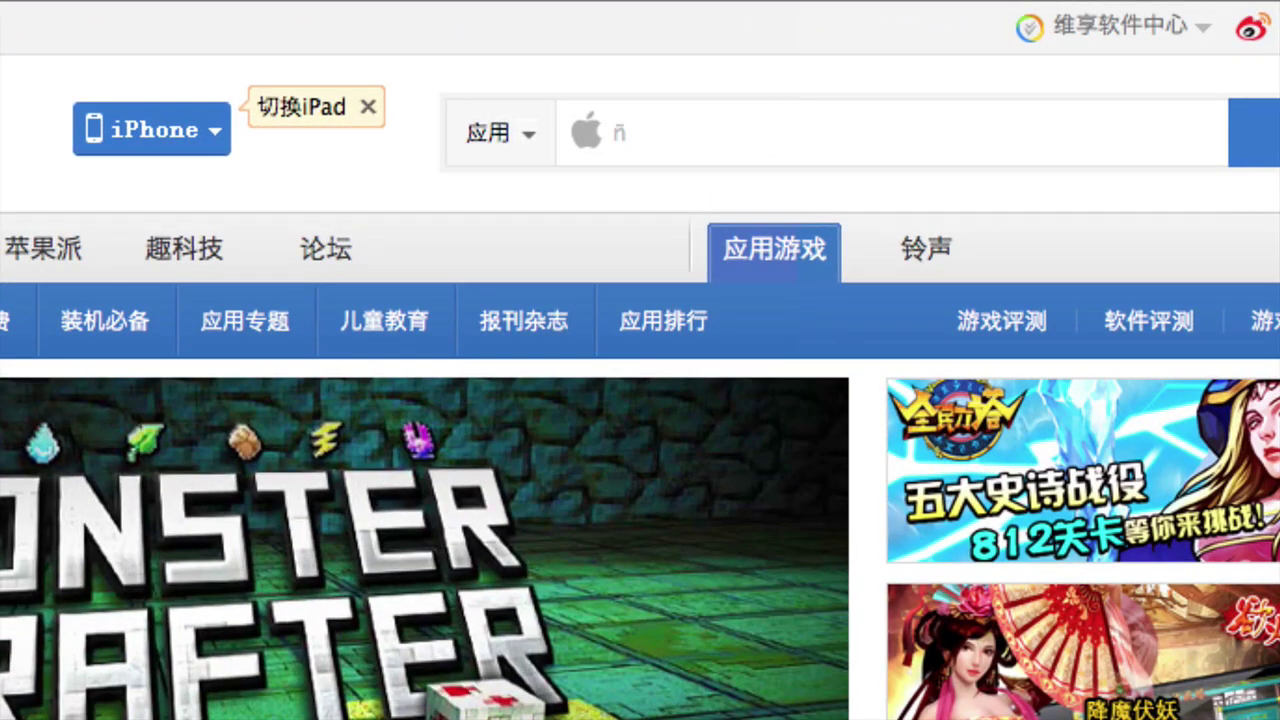
pyautogui.write('ÑÑÑÑÑÑÑÑÑÑ')
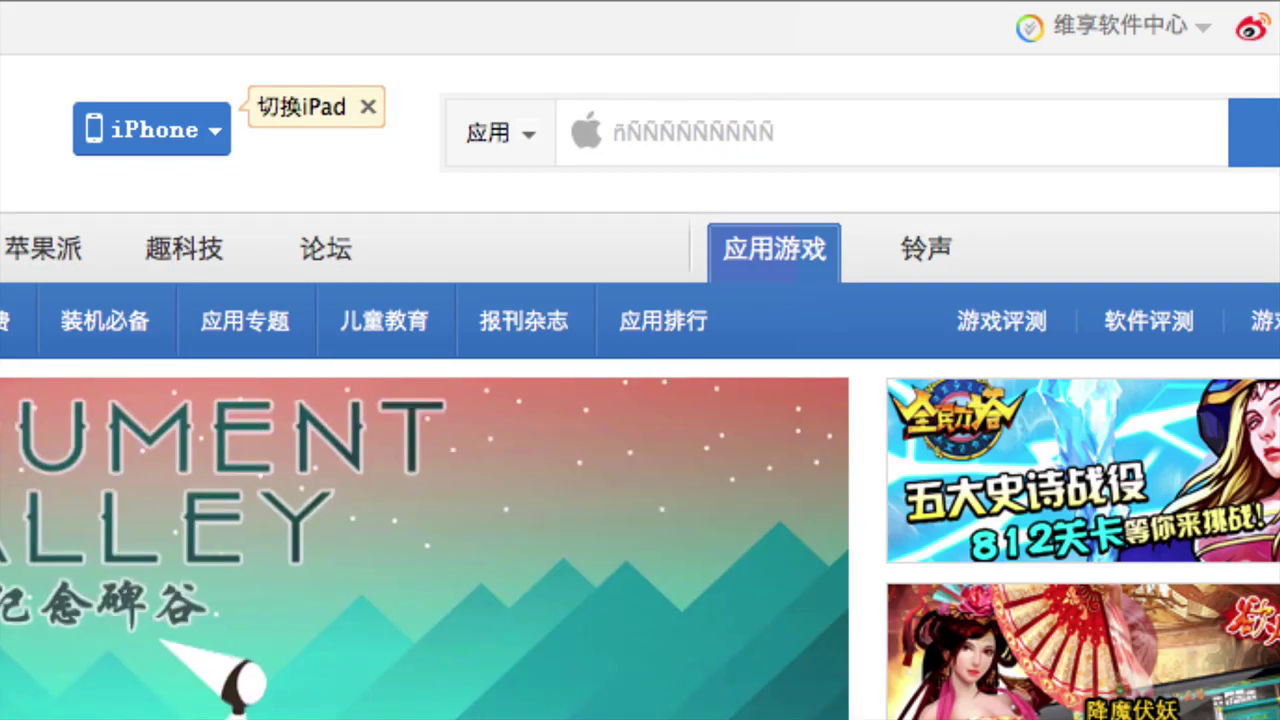
pyautogui.write('Ññññññññññññññññññññ')
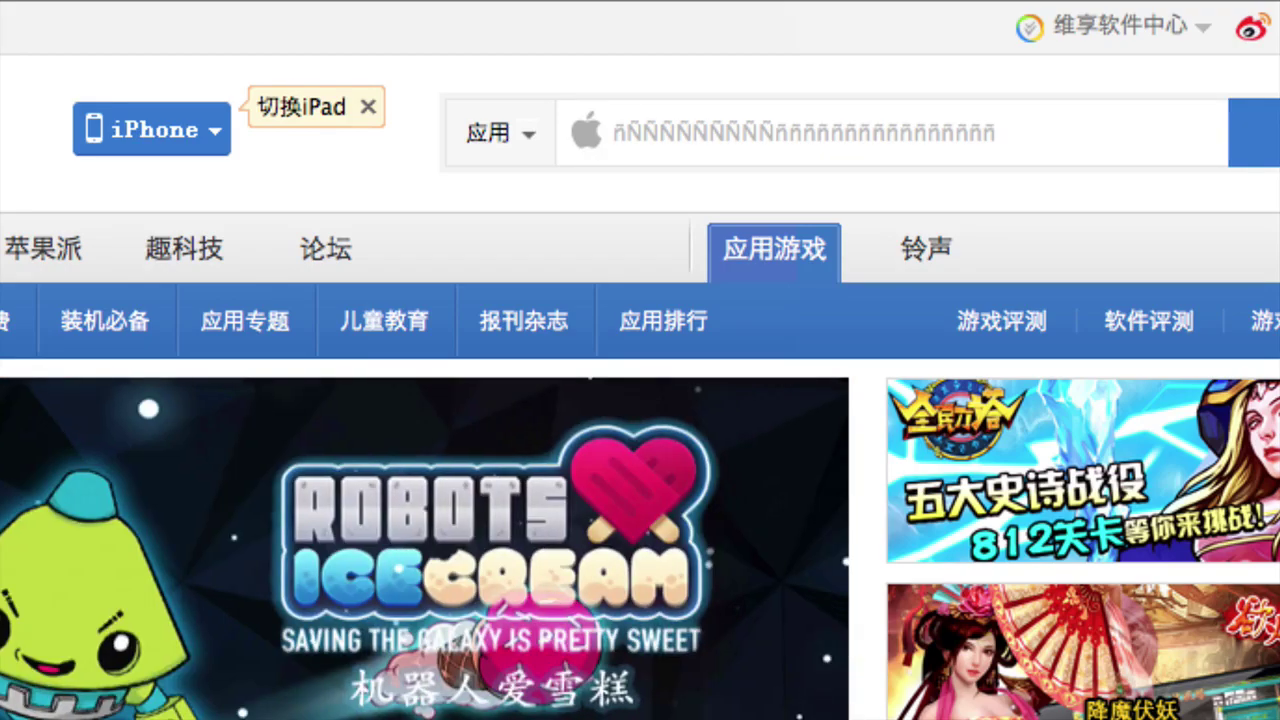
# Step: Clear all the ñ test characters from the appvv.com search field
pyautogui.press('BackSpace')
pyautogui.press('BackSpace')
pyautogui.press('BackSpace')
pyautogui.press('BackSpace')
pyautogui.press('BackSpace')
pyautogui.press('BackSpace')
pyautogui.press('BackSpace')
pyautogui.press('BackSpace')
pyautogui.press('BackSpace')
pyautogui.press('BackSpace')
pyautogui.press('BackSpace')
pyautogui.press('BackSpace')
pyautogui.press('BackSpace')
pyautogui.press('BackSpace')
pyautogui.press('BackSpace')
pyautogui.press('BackSpace')
pyautogui.press('BackSpace')
pyautogui.press('BackSpace')
pyautogui.press('BackSpace')
pyautogui.press('BackSpace')
pyautogui.press('BackSpace')
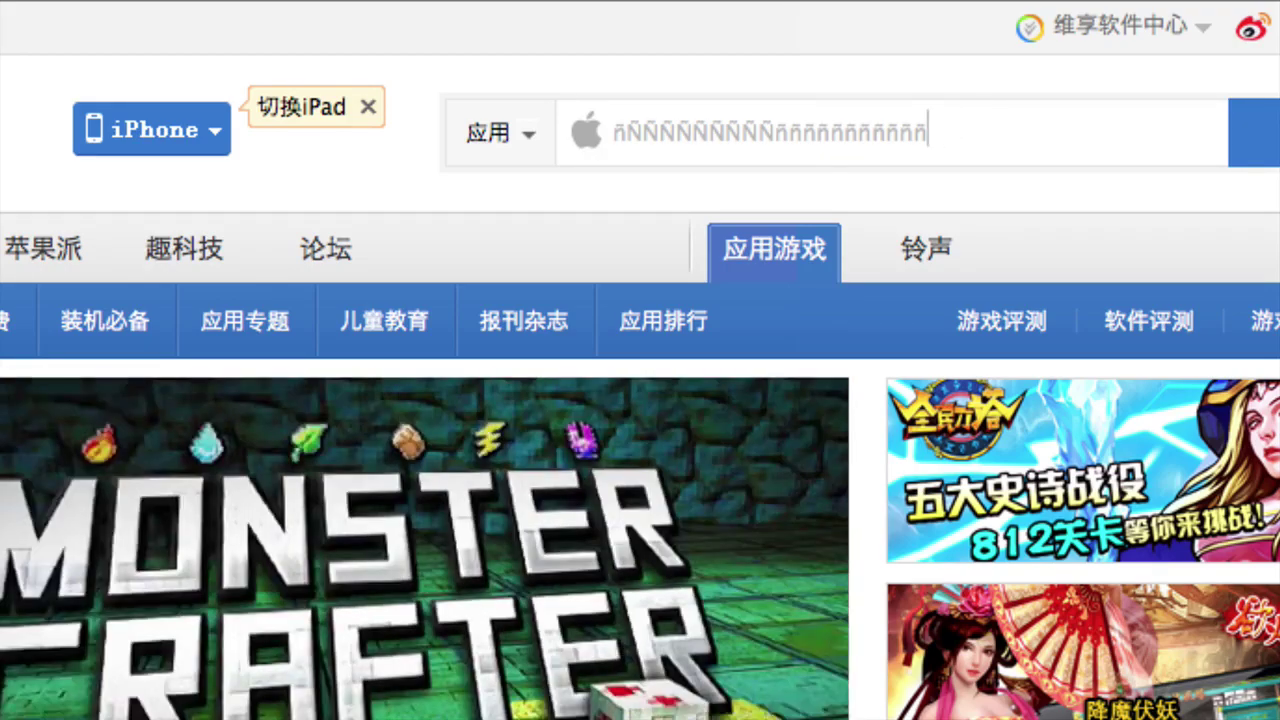
pyautogui.press('BackSpace')
pyautogui.press('BackSpace')
pyautogui.press('BackSpace')
pyautogui.press('BackSpace')
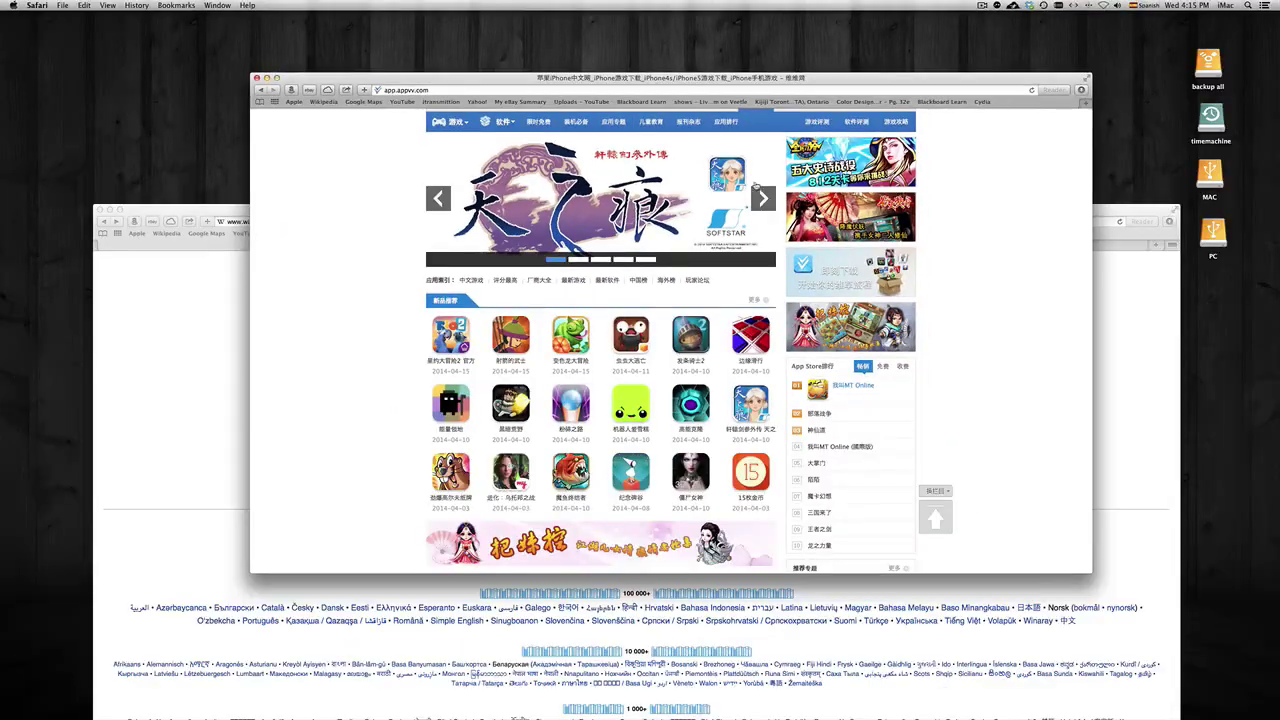
# Step: Switch the keyboard input source back to Canadian English
pyautogui.scroll(3, 772, 176)
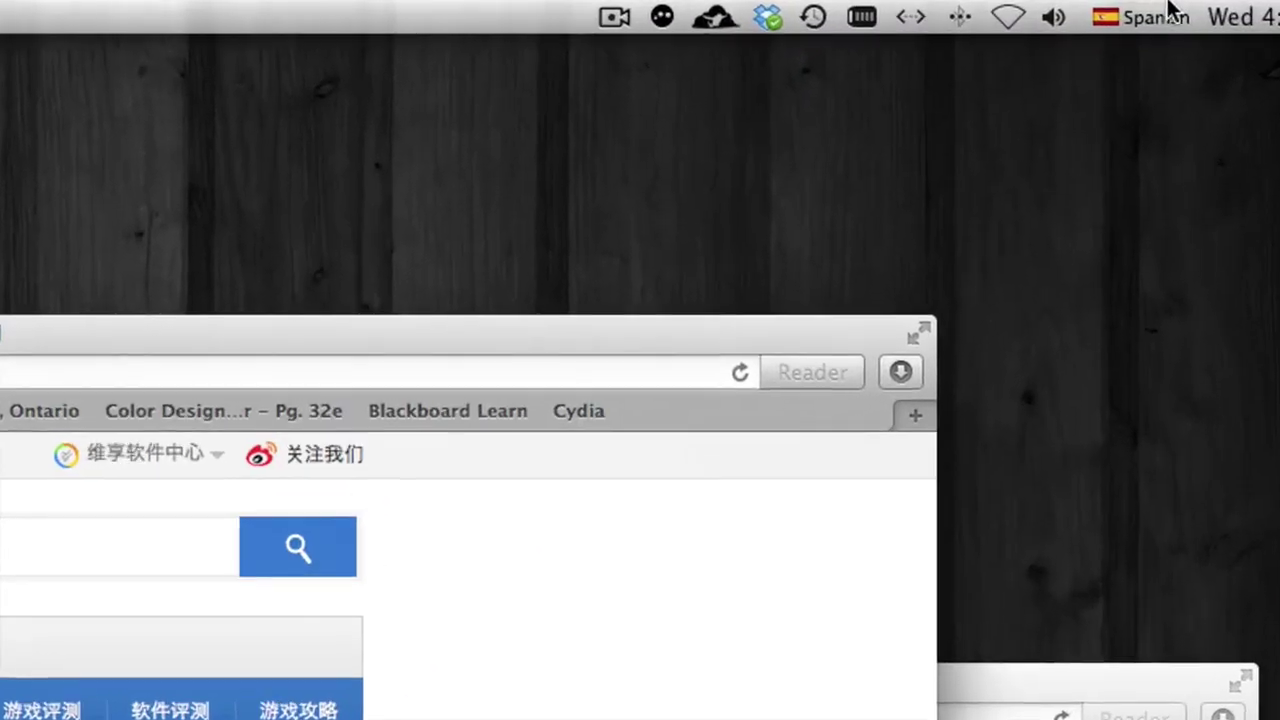
pyautogui.click(1148, 6)
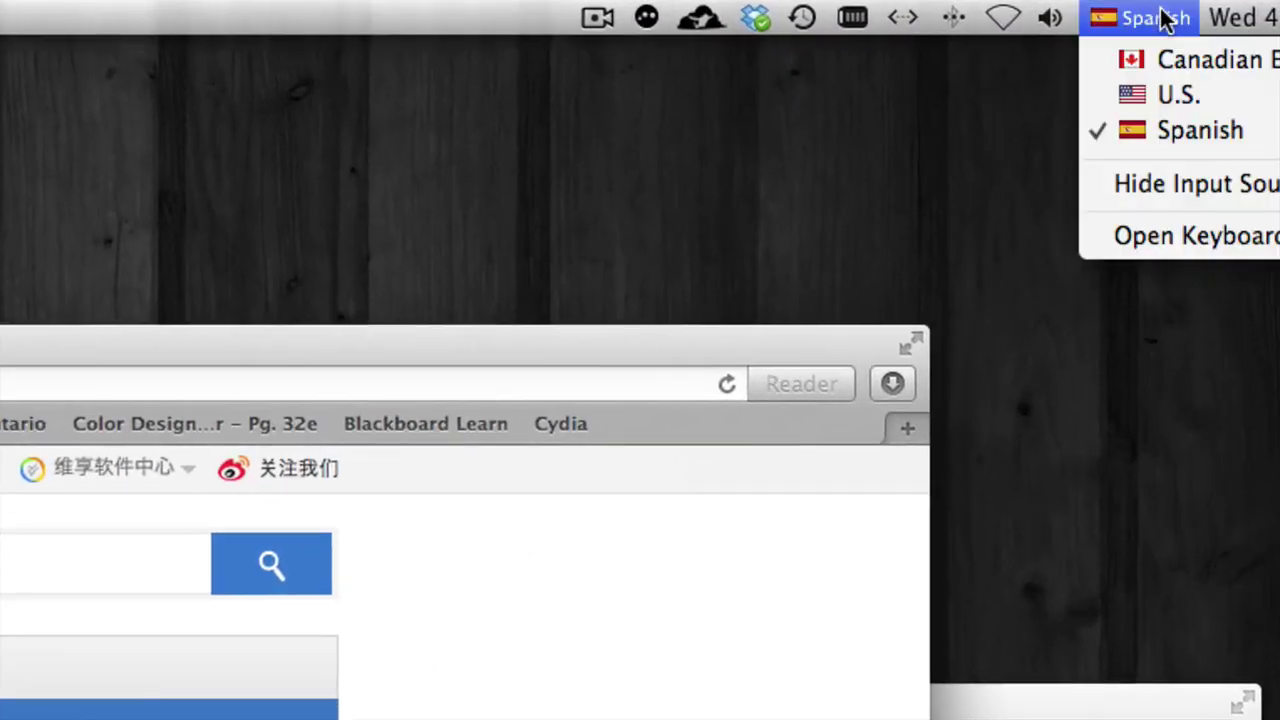
pyautogui.click(1153, 62)
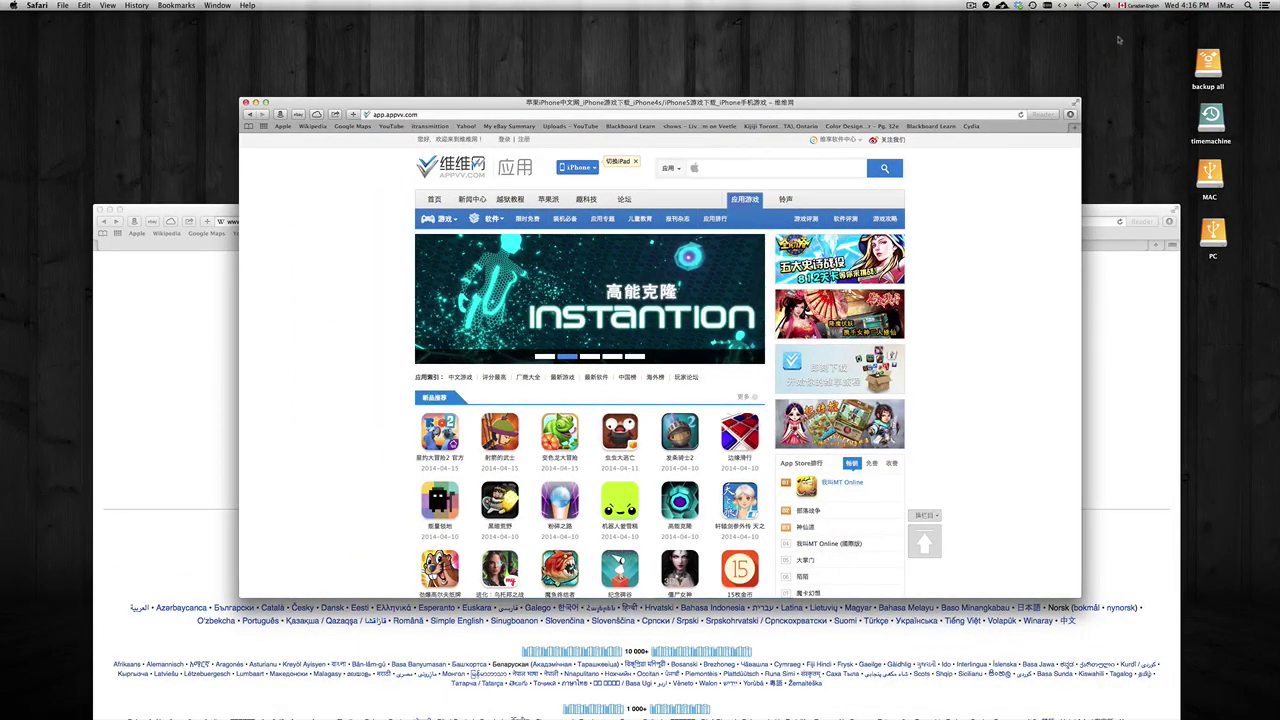
# Step: Move the appvv.com and Wikipedia windows higher on the desktop and reopen System Preferences
pyautogui.moveTo(816, 104); pyautogui.dragTo(903, 20)
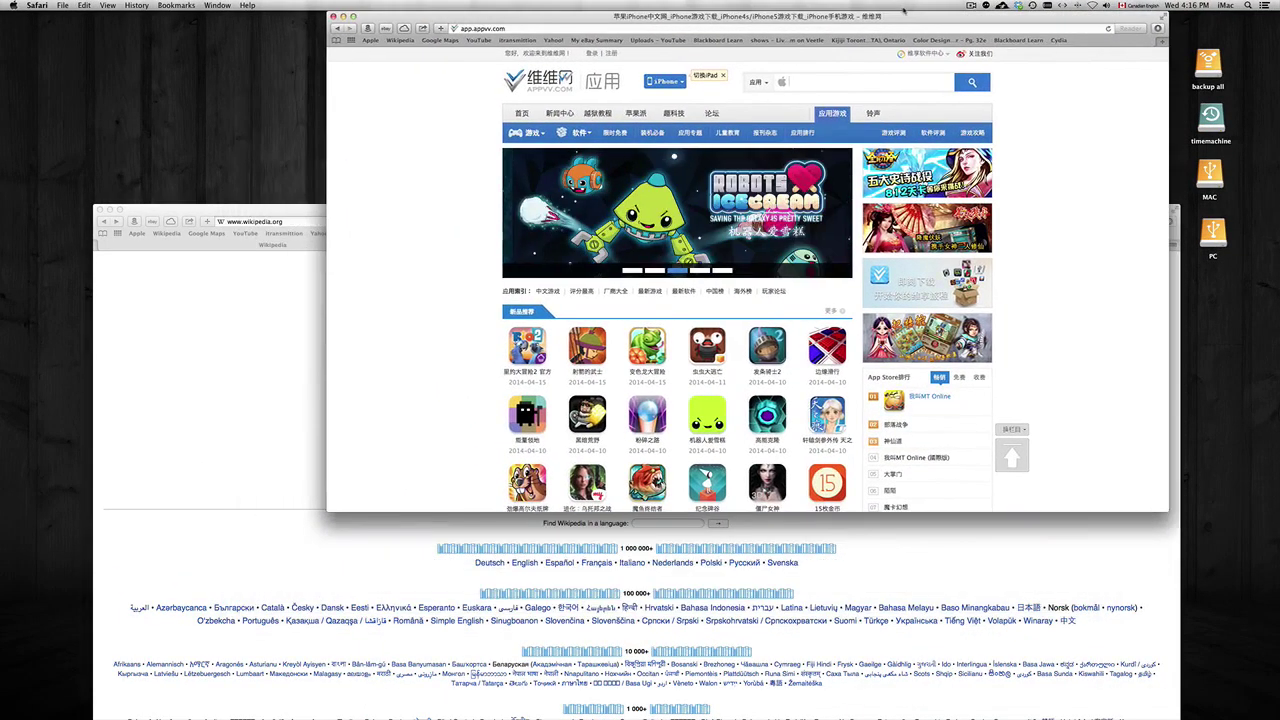
pyautogui.moveTo(178, 212); pyautogui.dragTo(156, 122)
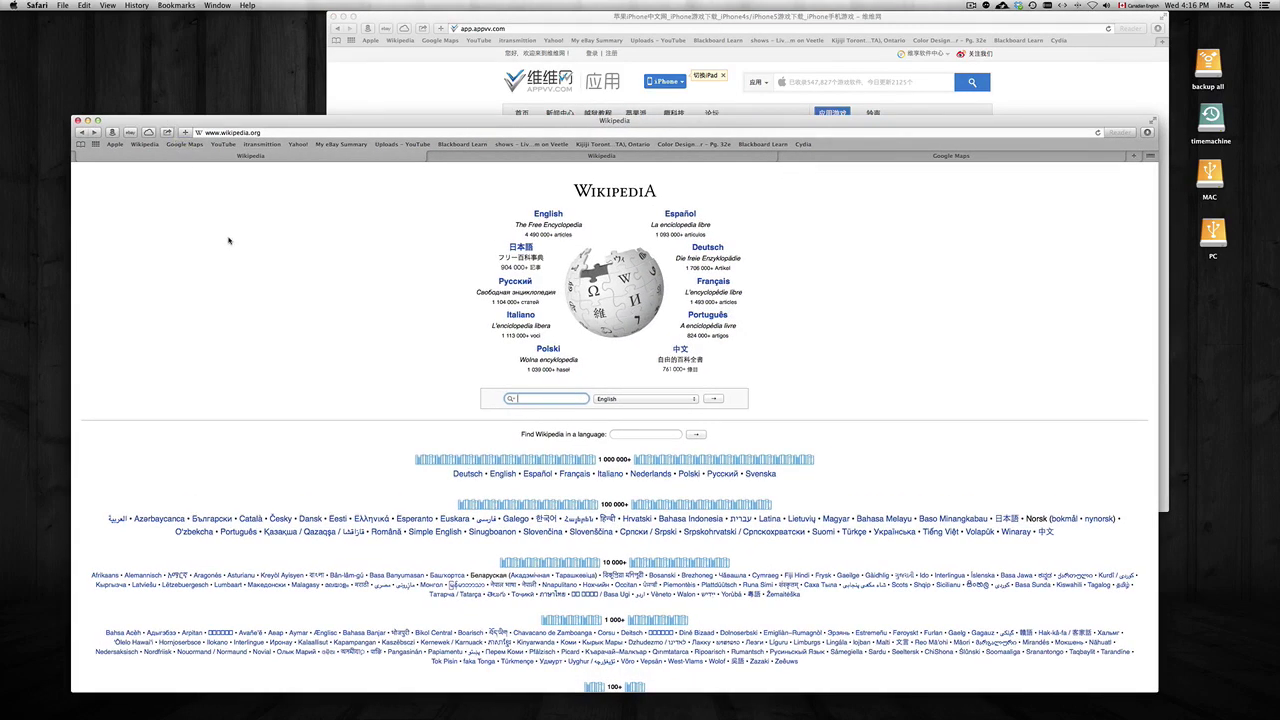
pyautogui.moveTo(325, 700)
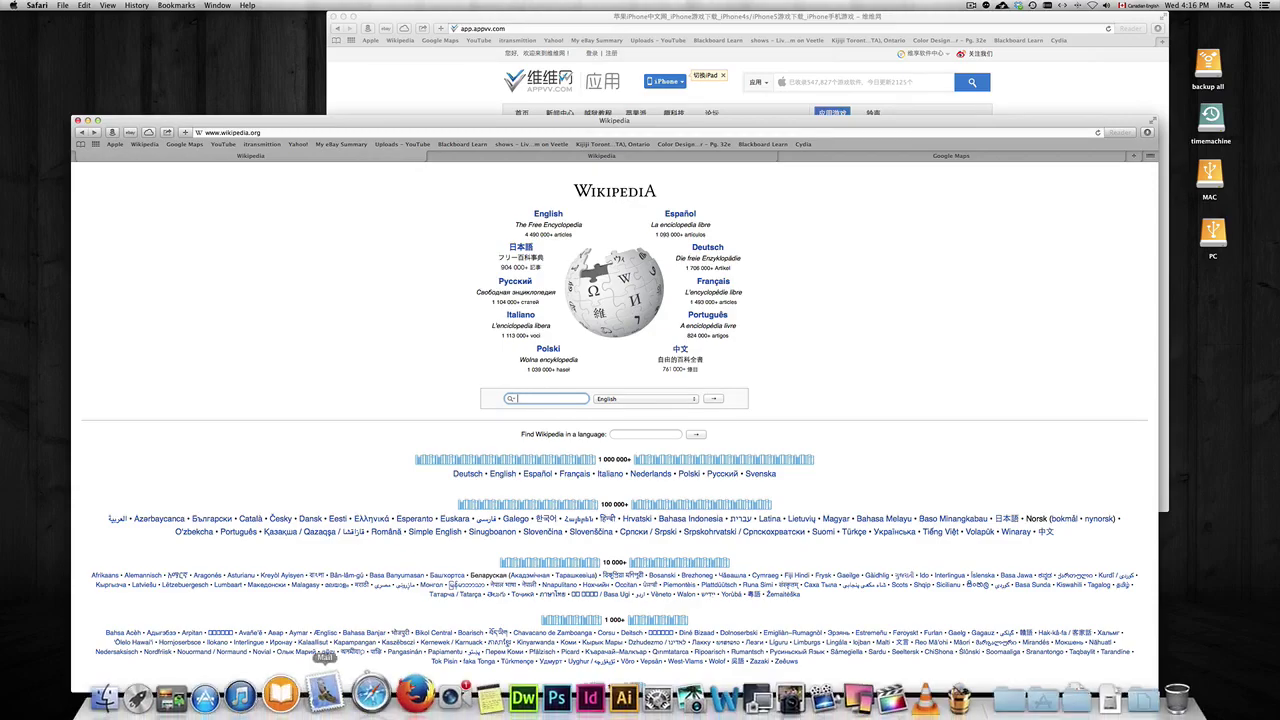
pyautogui.click(630, 690)
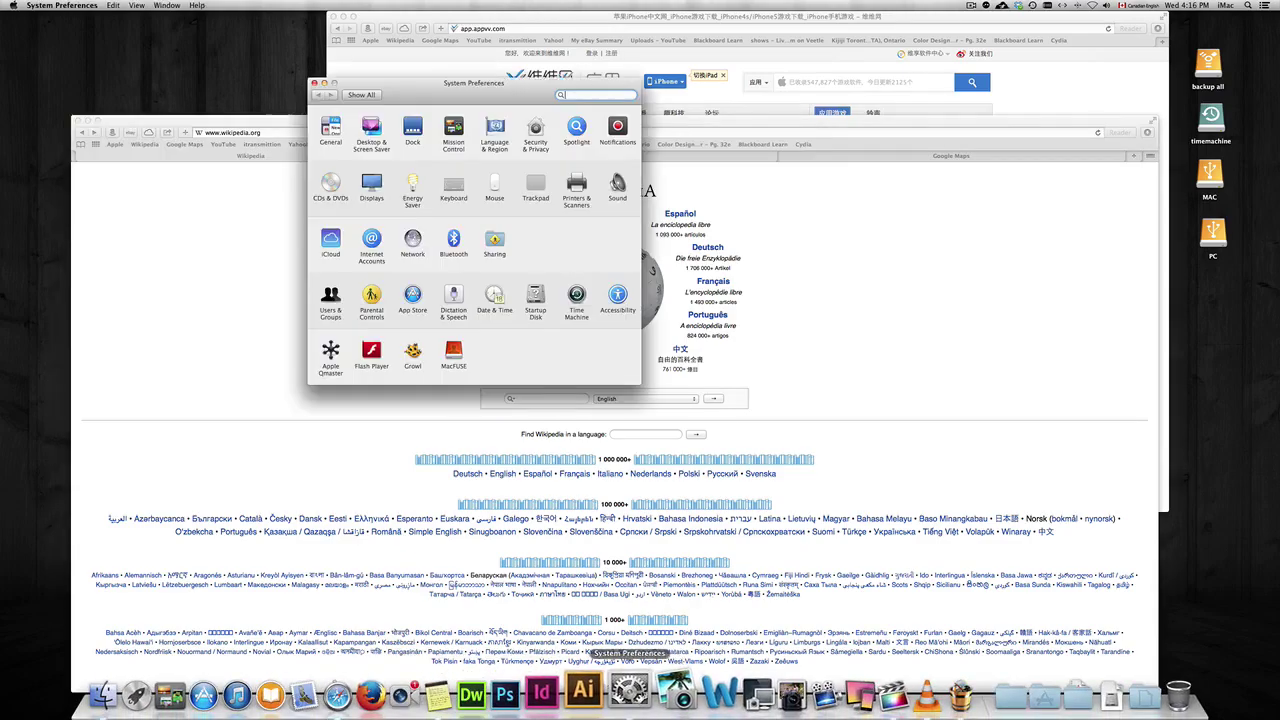